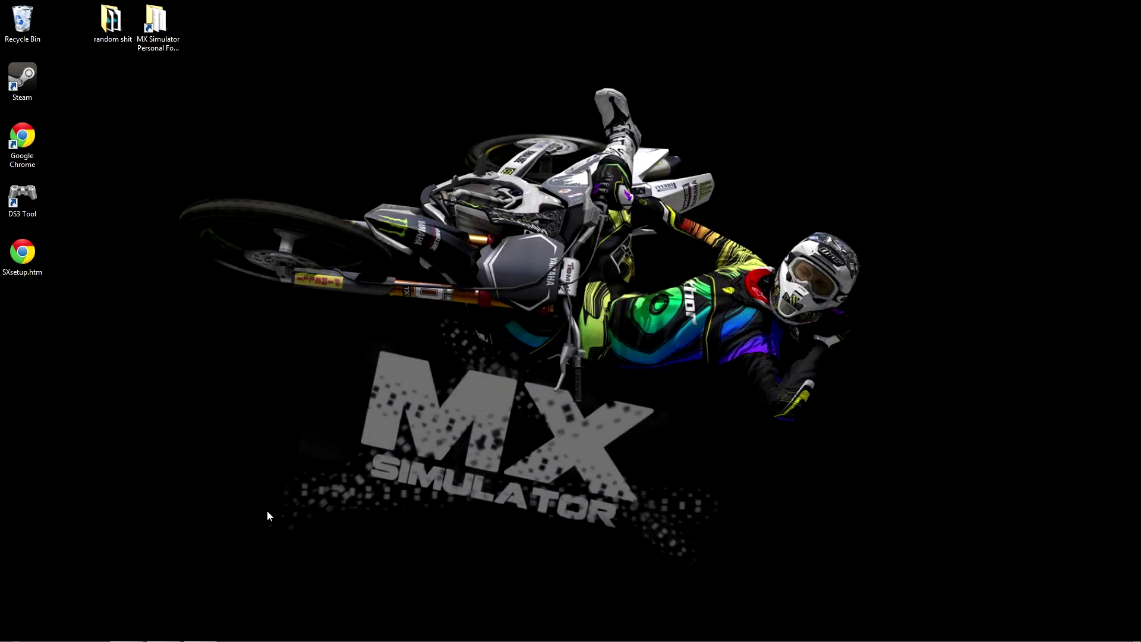
# Step: Open the Downloads folder from the user's home folder
pyautogui.click(16, 629)
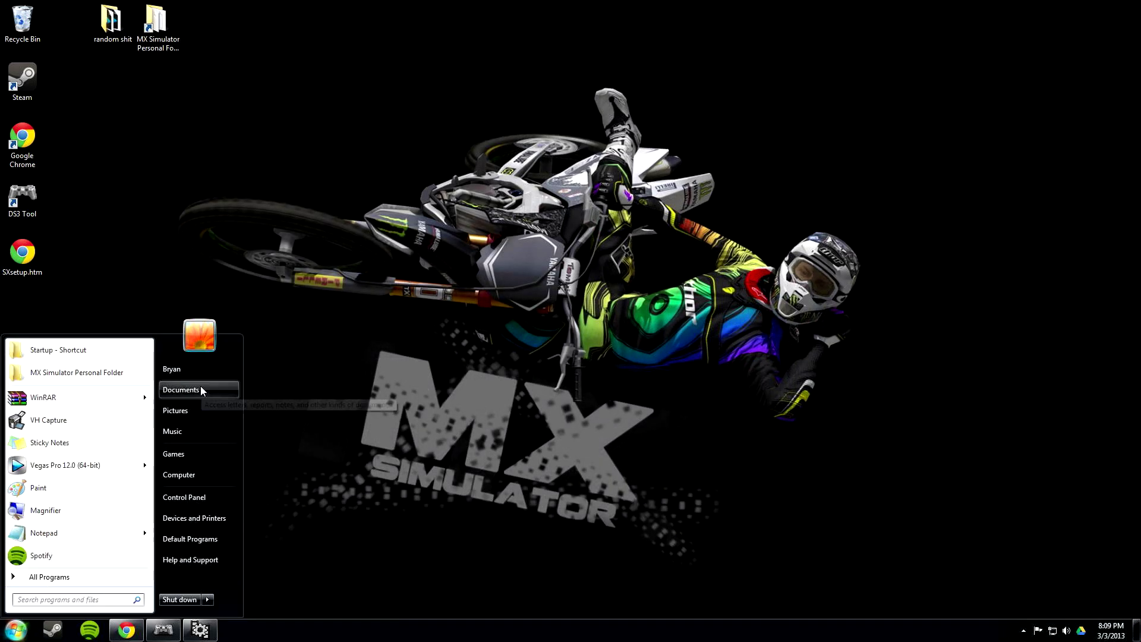
pyautogui.click(192, 369)
pyautogui.doubleClick(454, 254)
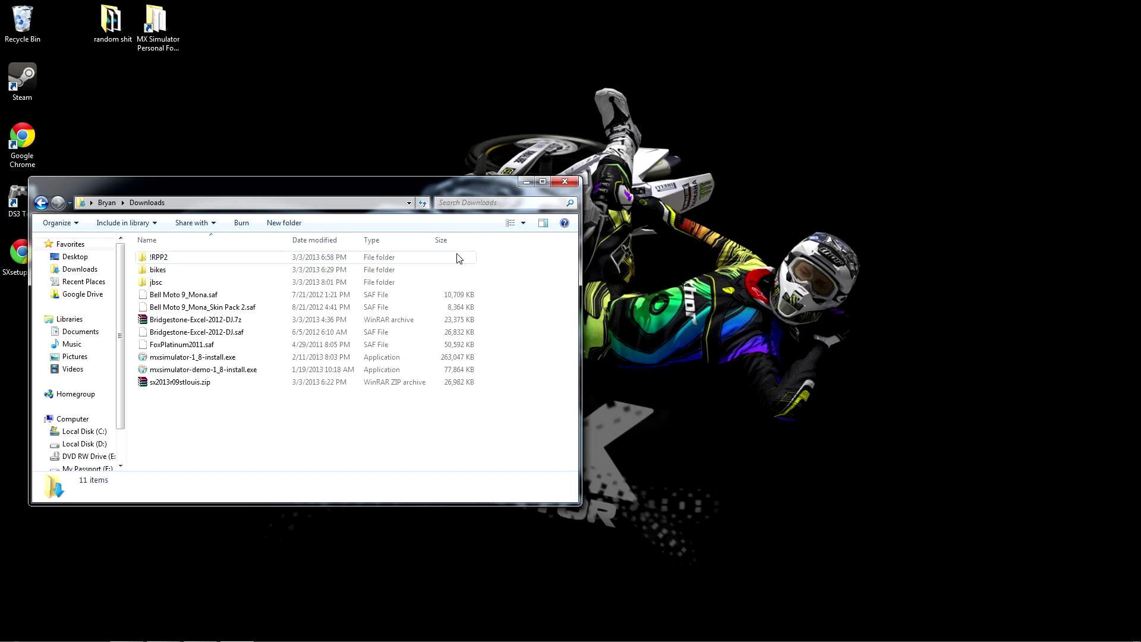
# Step: Run mxsimulator-1_8-install.exe and step through setup until MX Simulator is installed
pyautogui.doubleClick(185, 357)
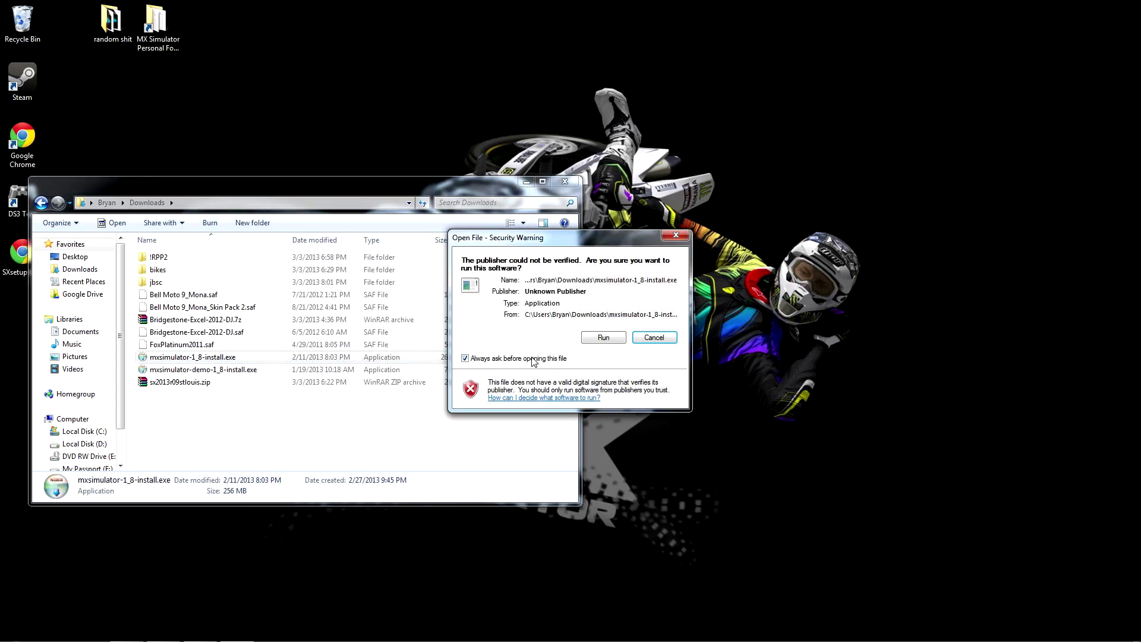
pyautogui.click(601, 337)
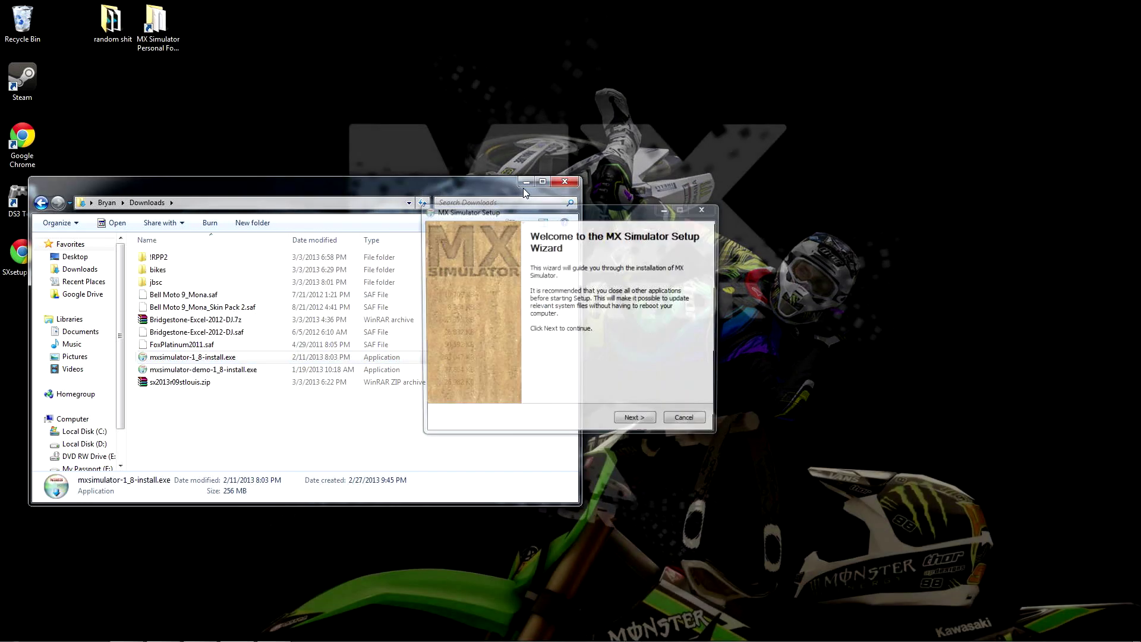
pyautogui.click(637, 421)
pyautogui.click(636, 421)
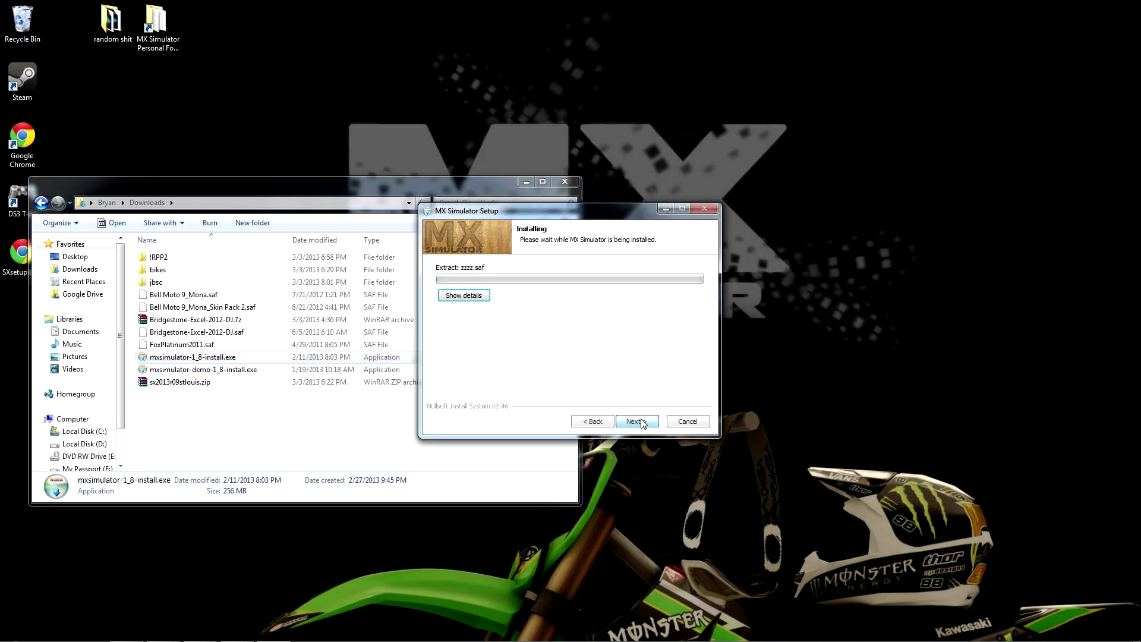
pyautogui.click(420, 189)
pyautogui.click(526, 182)
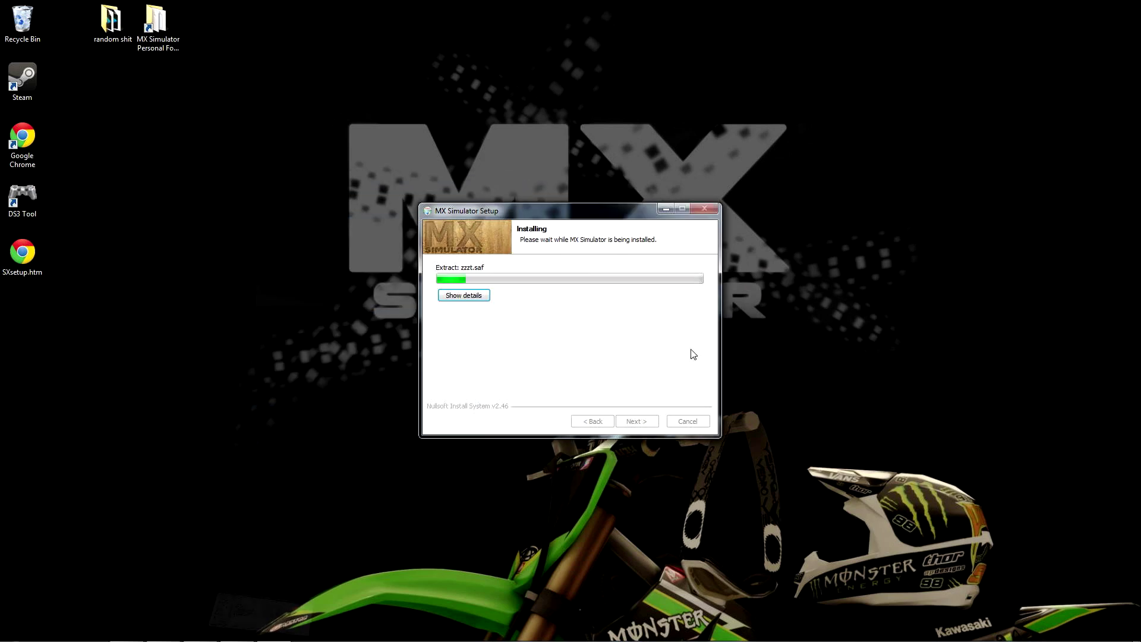
pyautogui.press('Return')
# Step: Open MX Simulator Personal Folder from All Programs > MX Simulator in the Start menu
pyautogui.click(16, 630)
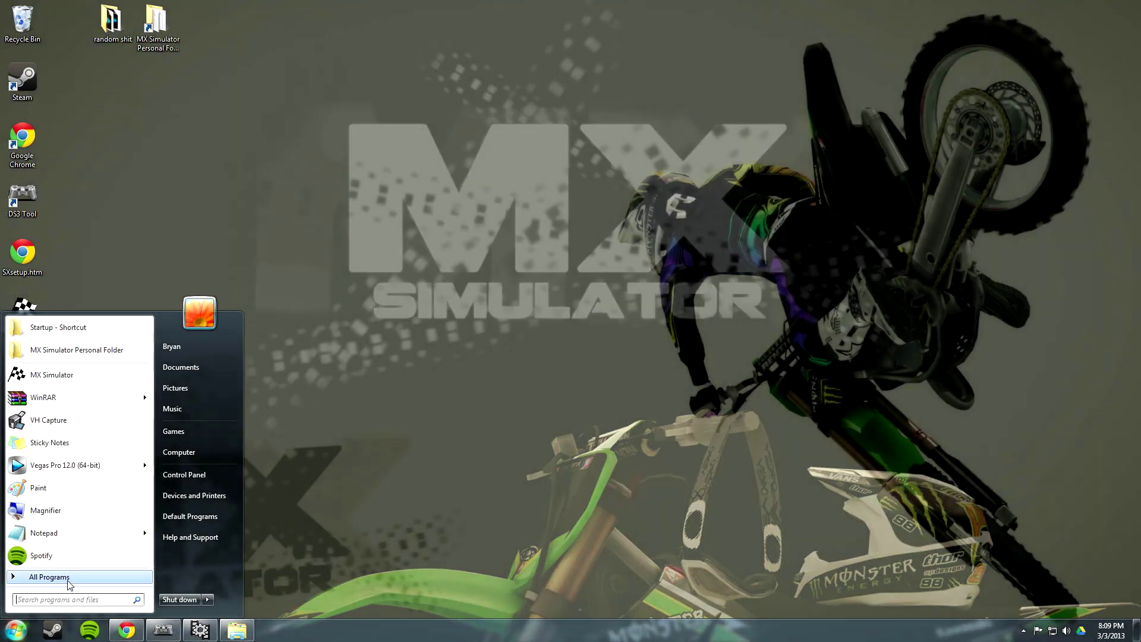
pyautogui.click(69, 581)
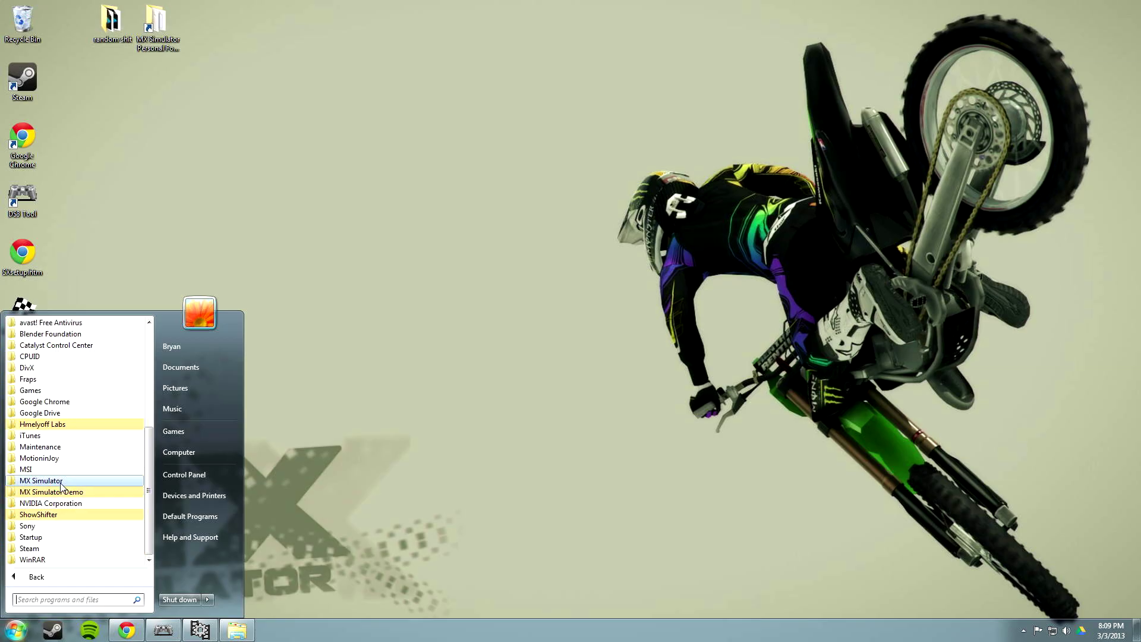
pyautogui.click(57, 481)
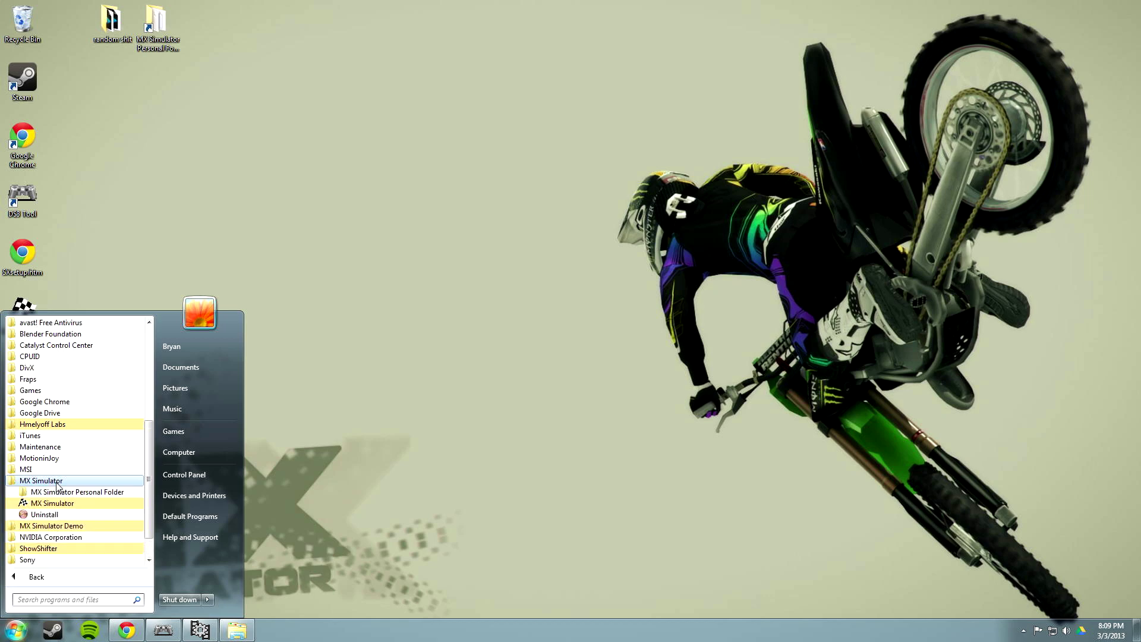
pyautogui.click(60, 492)
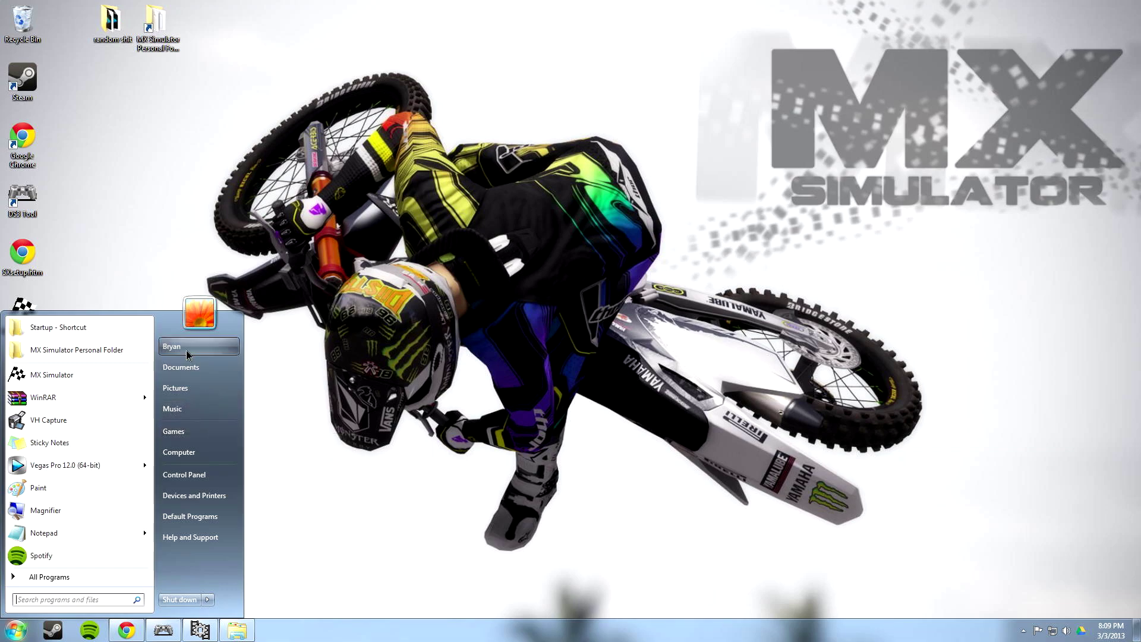
# Step: Open the home folder and its Folder and search options on the View tab
pyautogui.click(186, 350)
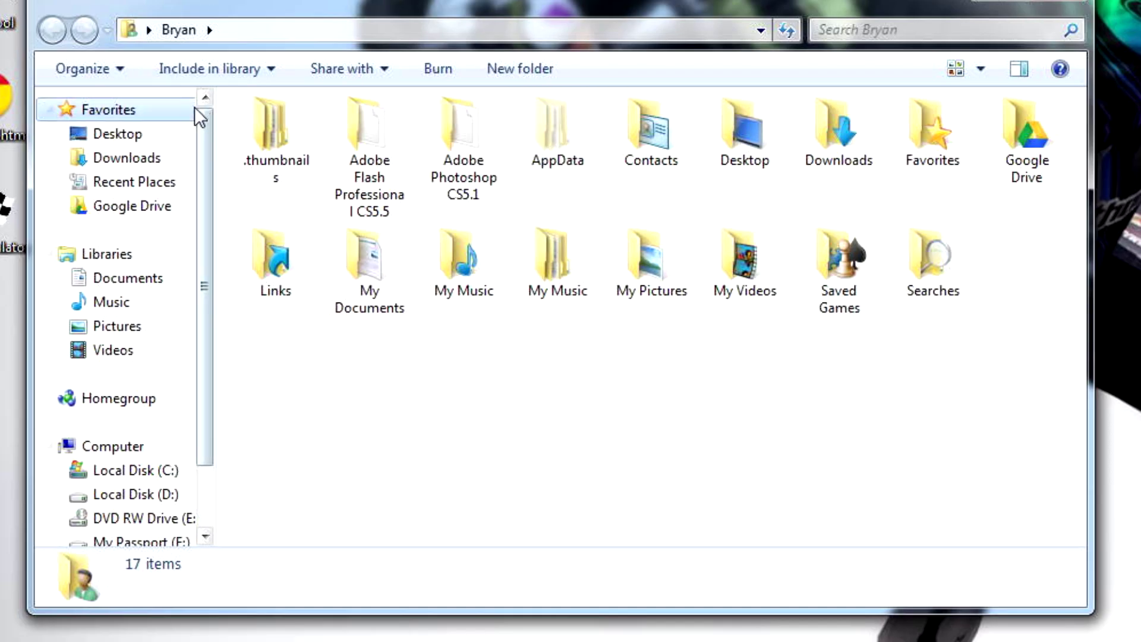
pyautogui.click(134, 69)
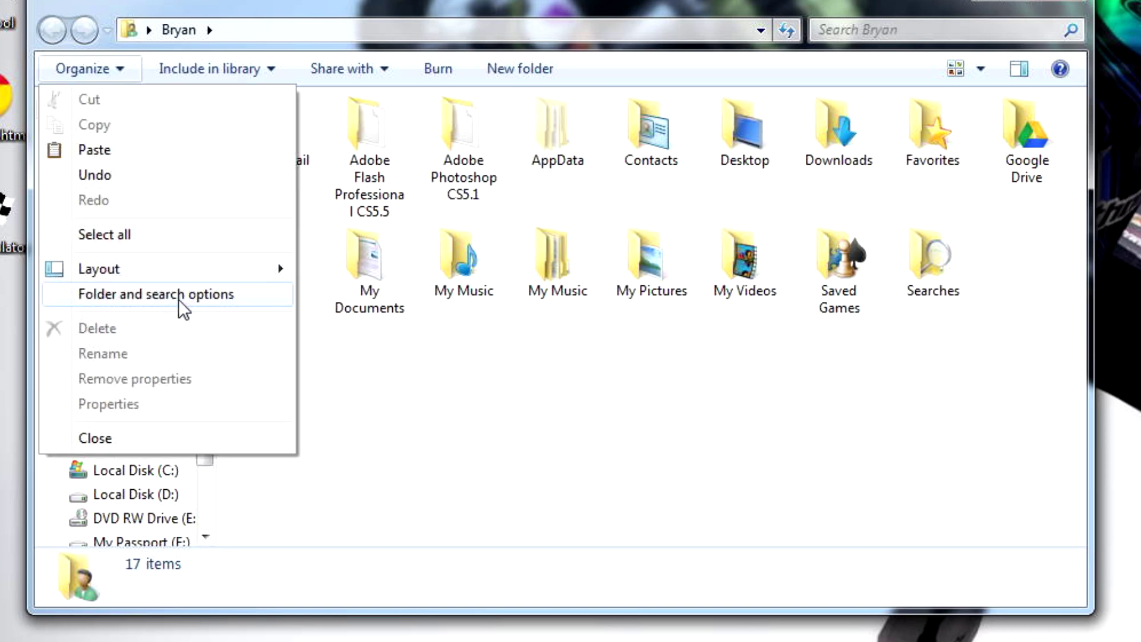
pyautogui.click(179, 298)
pyautogui.click(147, 124)
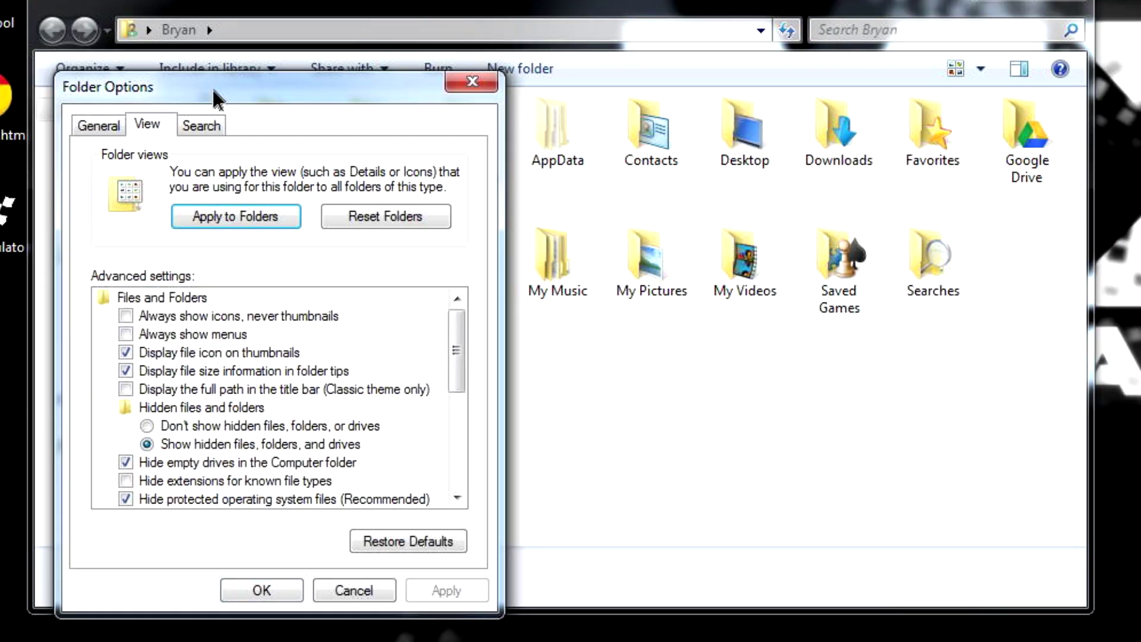
pyautogui.moveTo(217, 98); pyautogui.dragTo(457, 137)
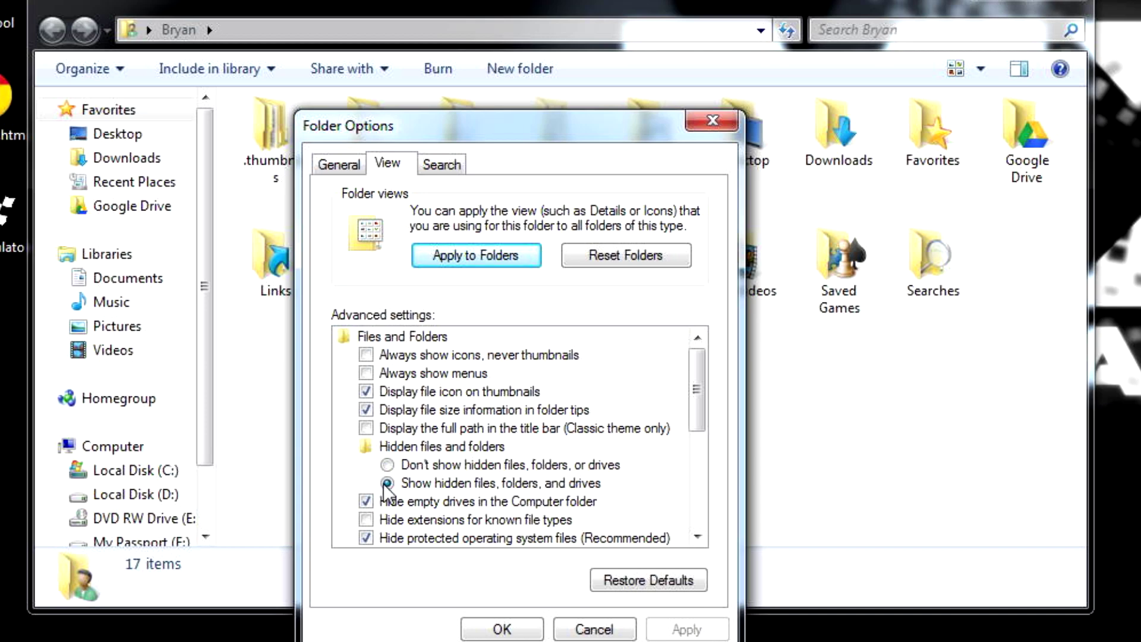
# Step: Turn on 'Show hidden files, folders, and drives', apply it and close the options
pyautogui.click(394, 469)
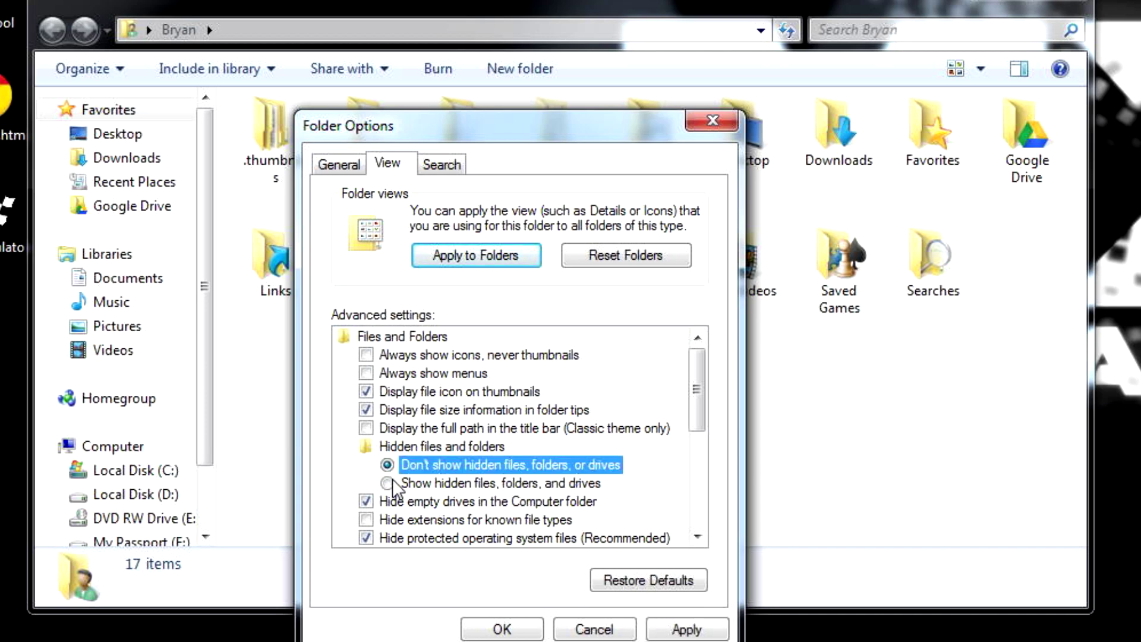
pyautogui.click(393, 483)
pyautogui.click(413, 465)
pyautogui.click(388, 483)
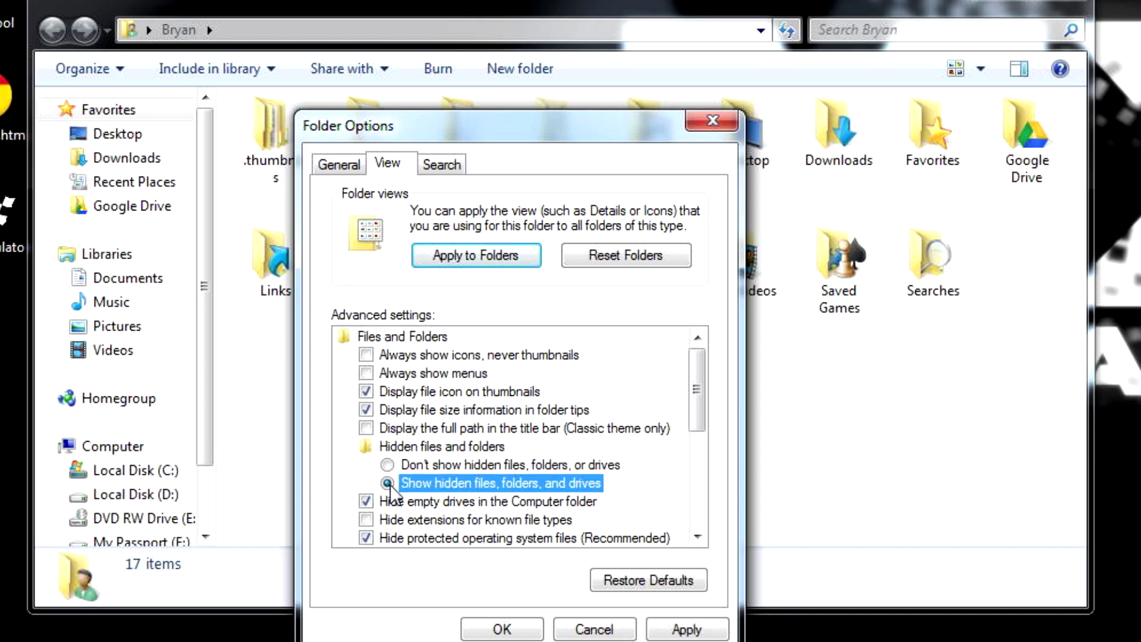
pyautogui.click(687, 629)
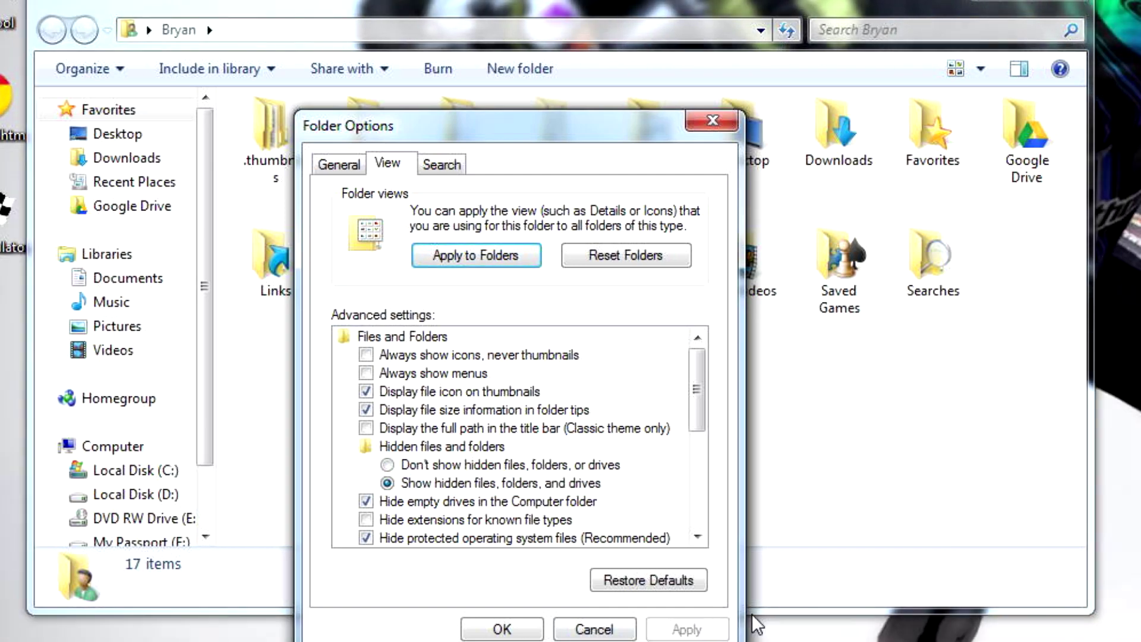
pyautogui.click(711, 123)
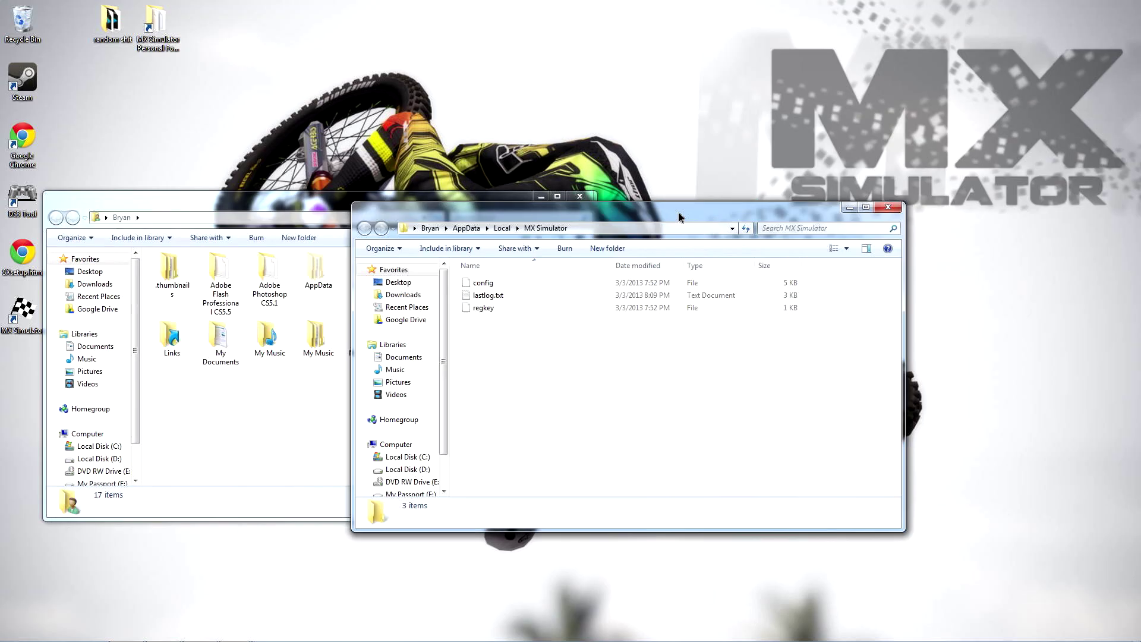
# Step: Browse into AppData\Local to find the MX Simulator folder, then close that window
pyautogui.moveTo(681, 216); pyautogui.dragTo(702, 221)
pyautogui.doubleClick(316, 273)
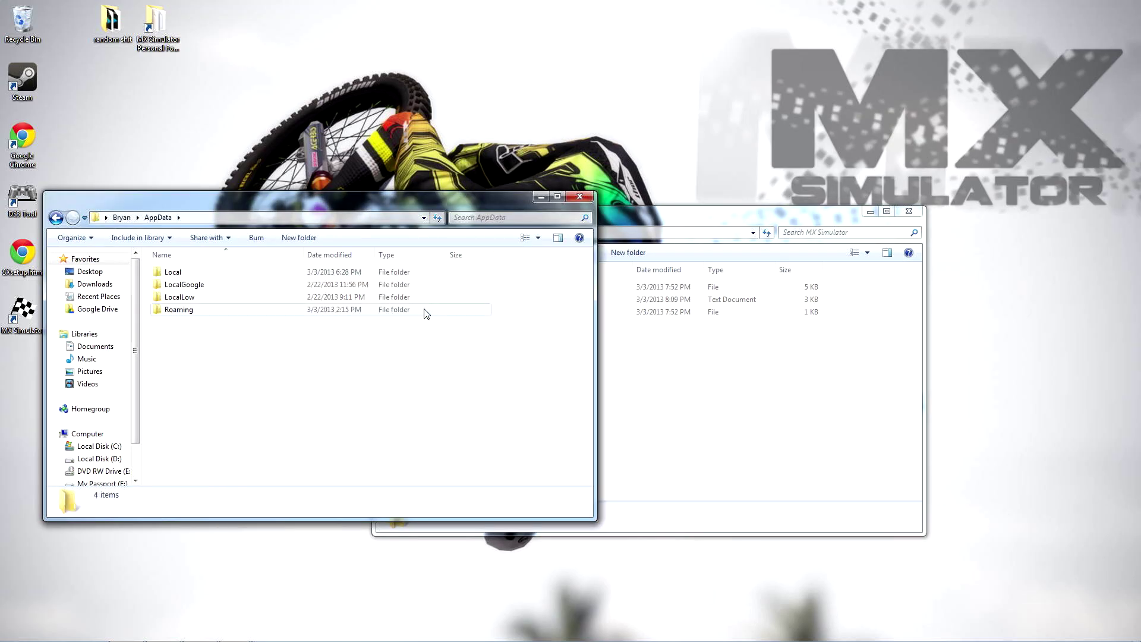
pyautogui.doubleClick(192, 274)
pyautogui.scroll(-8, 267, 374)
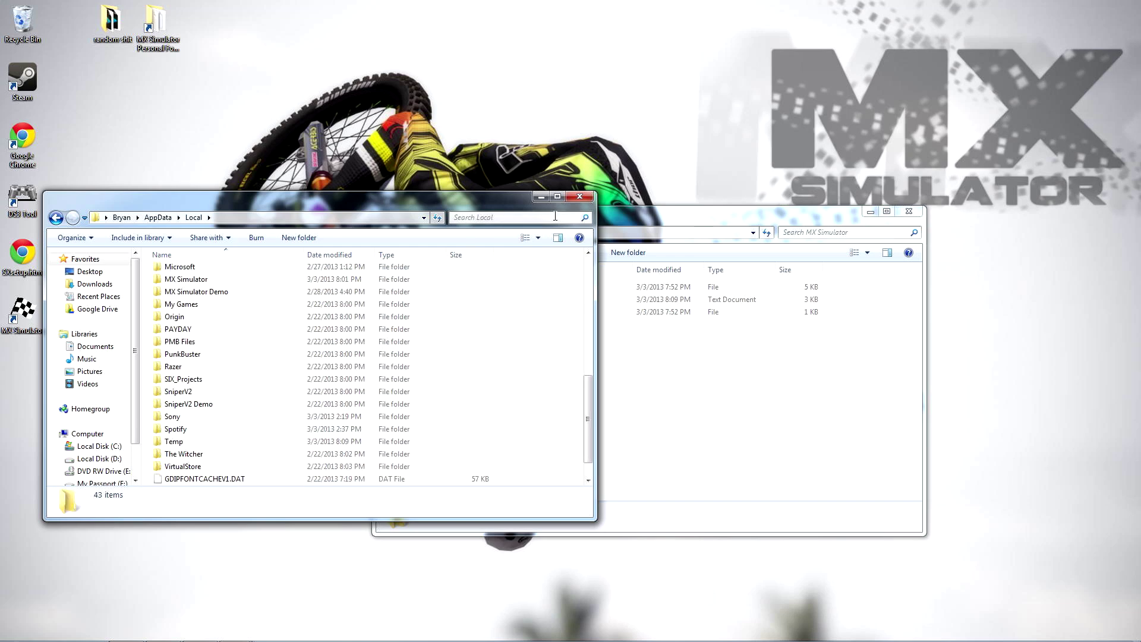
pyautogui.click(579, 196)
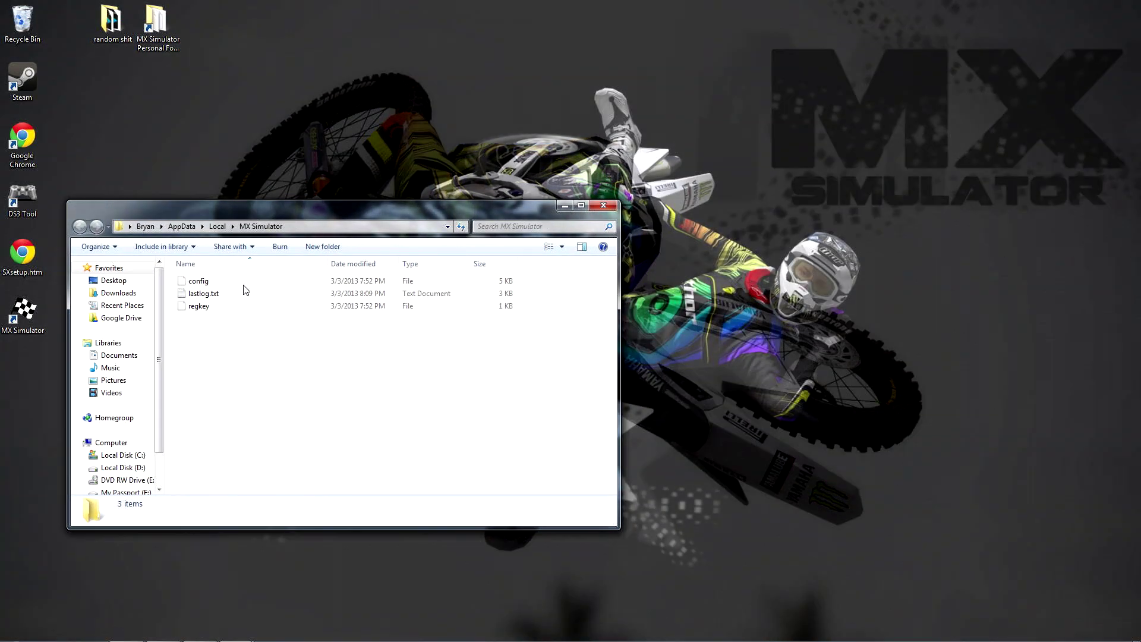
# Step: Open C:\Program Files (x86)\MX Simulator and set it beside the personal folder
pyautogui.press('super')
pyautogui.click(205, 450)
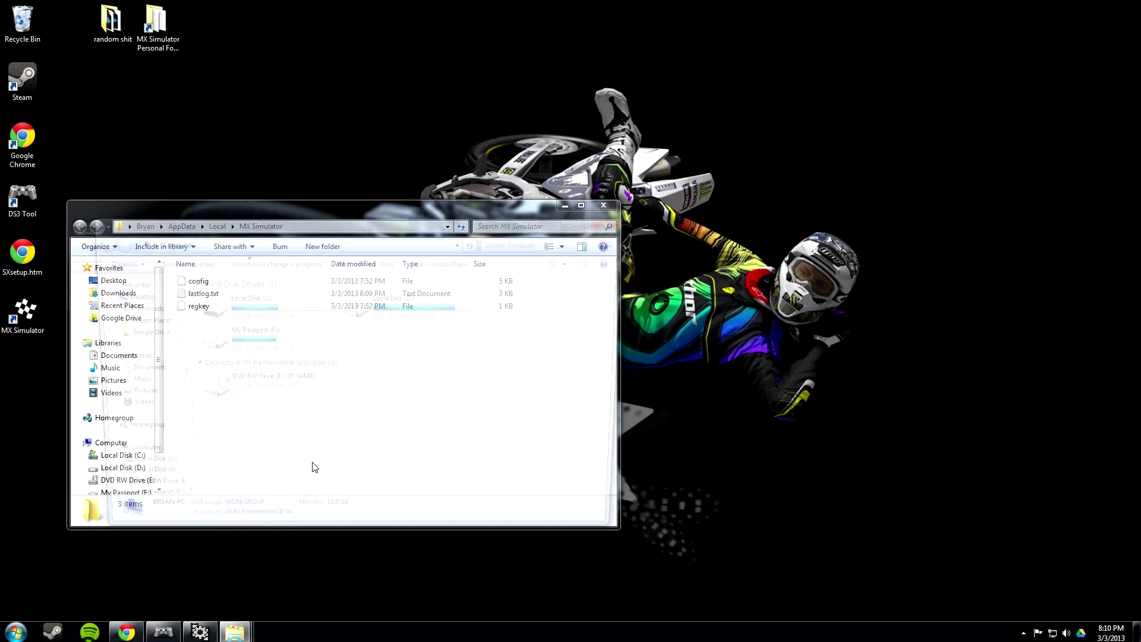
pyautogui.doubleClick(249, 299)
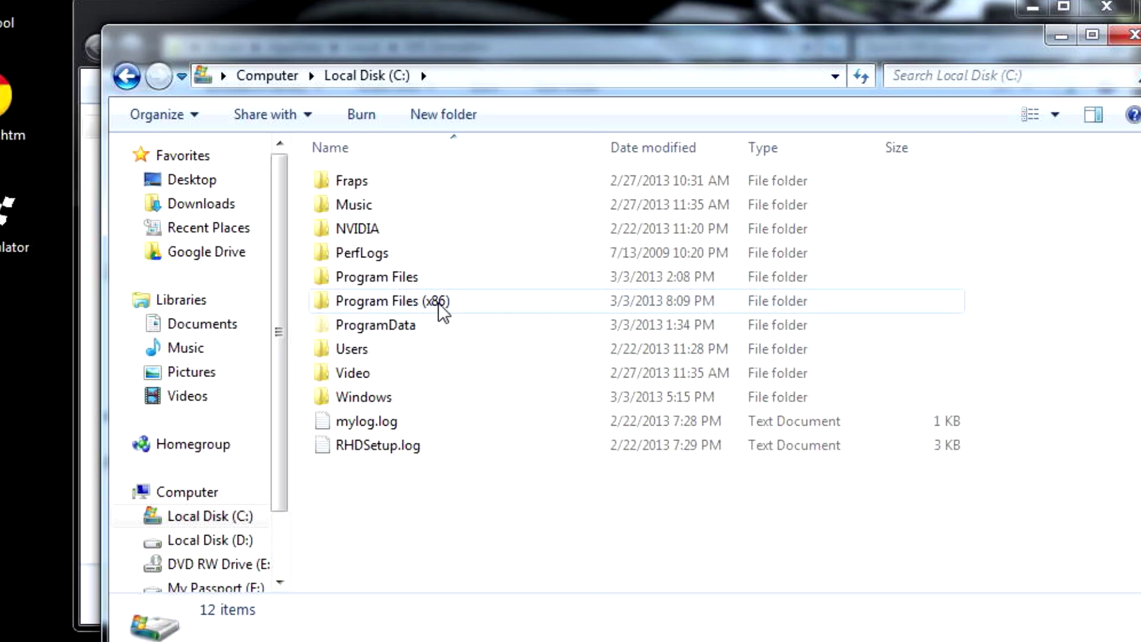
pyautogui.doubleClick(450, 301)
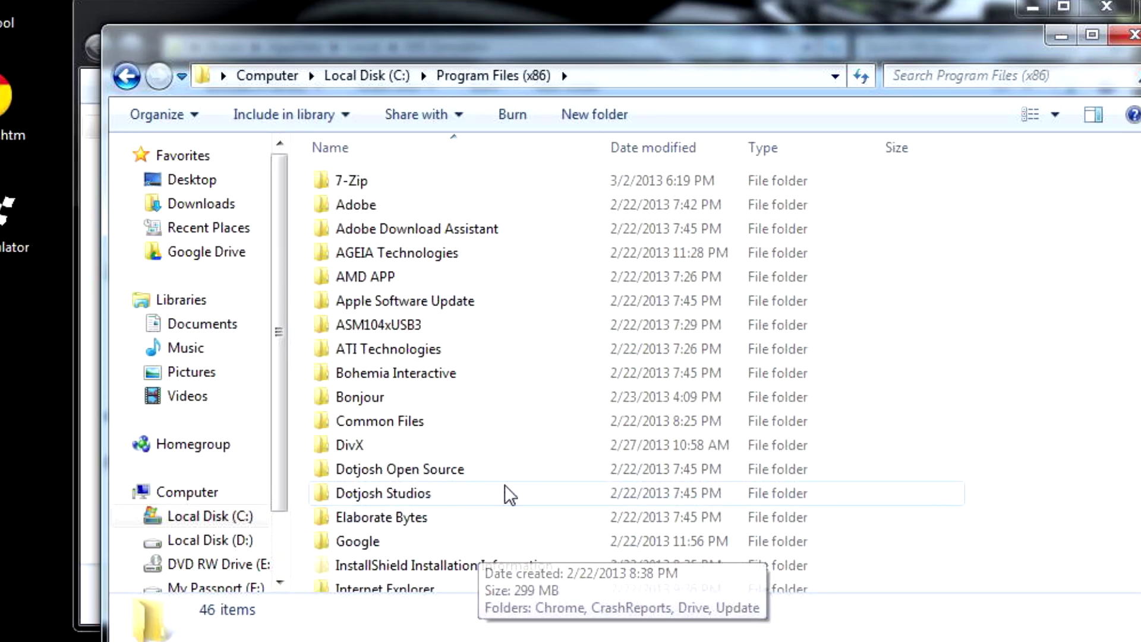
pyautogui.scroll(-5, 508, 451)
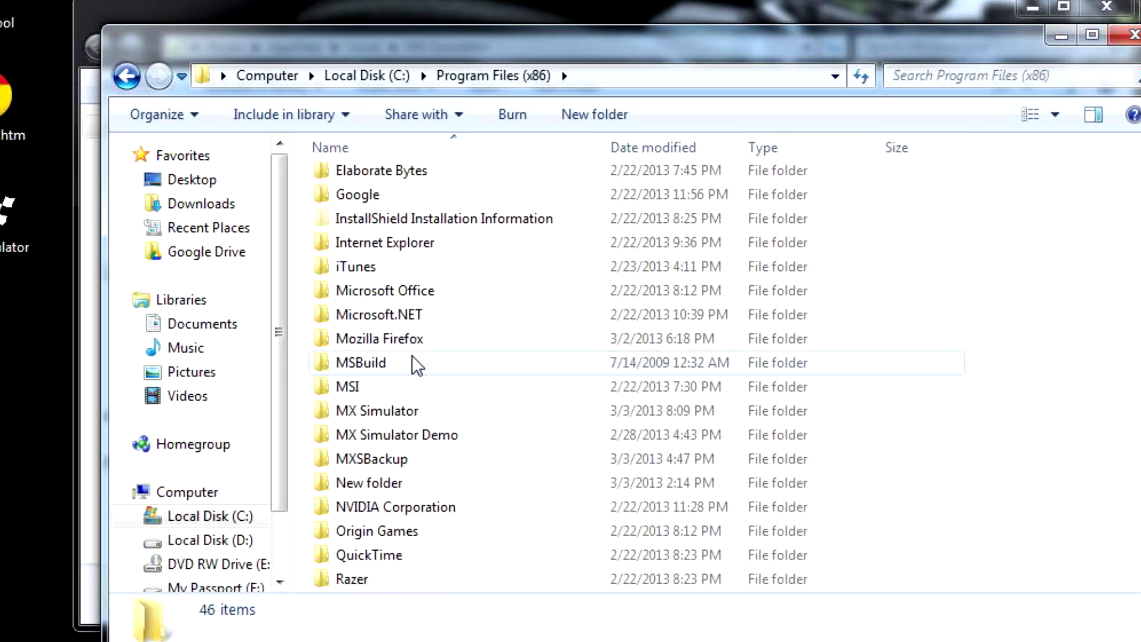
pyautogui.doubleClick(415, 411)
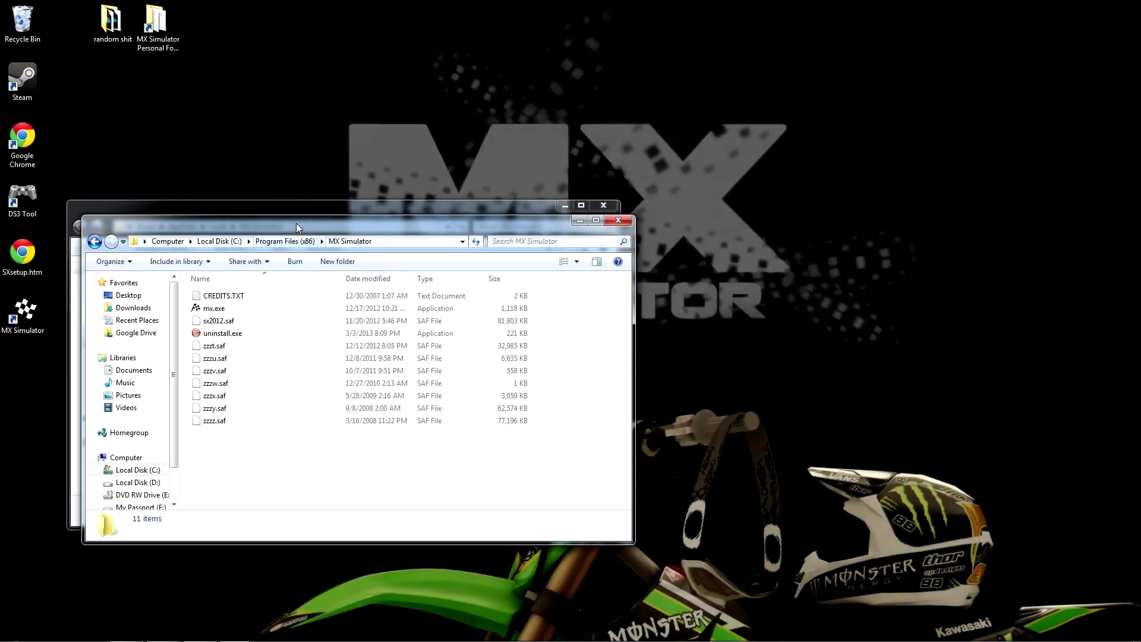
pyautogui.moveTo(422, 216); pyautogui.dragTo(622, 222)
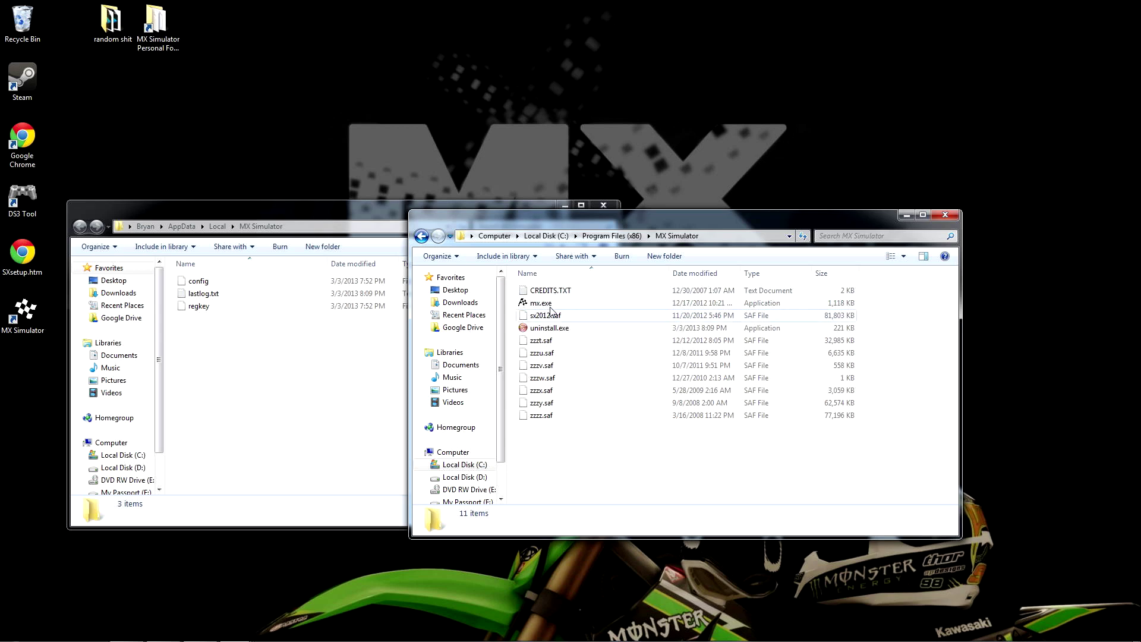
pyautogui.click(564, 206)
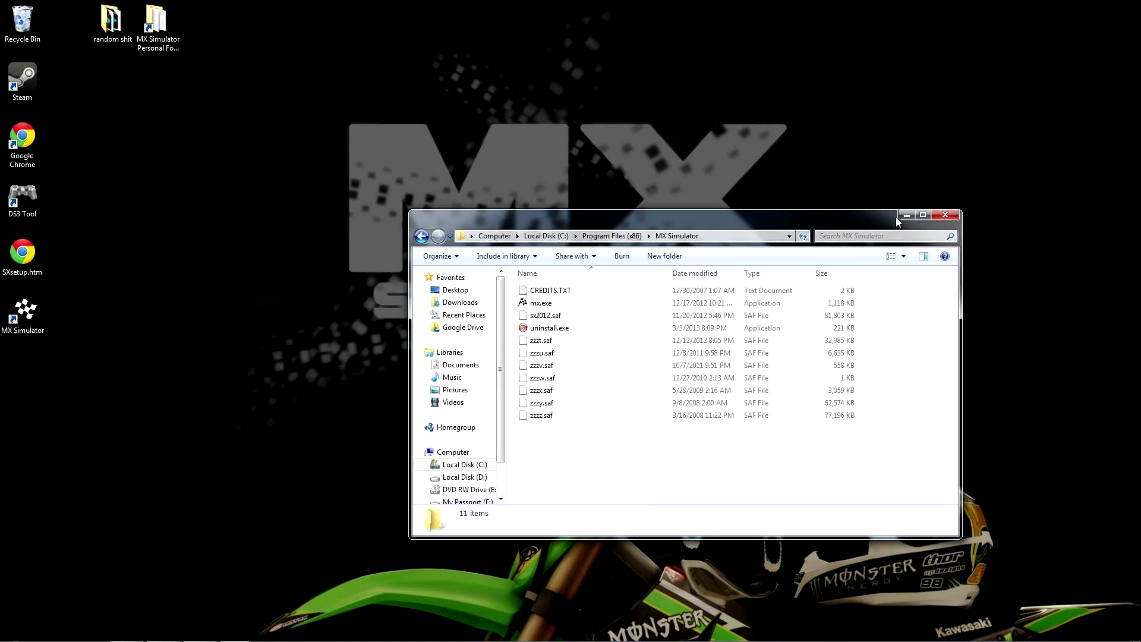
# Step: Go from the forum index to Models and Skins and open 'Recommended Models, Skins, and Tracks'
pyautogui.click(906, 215)
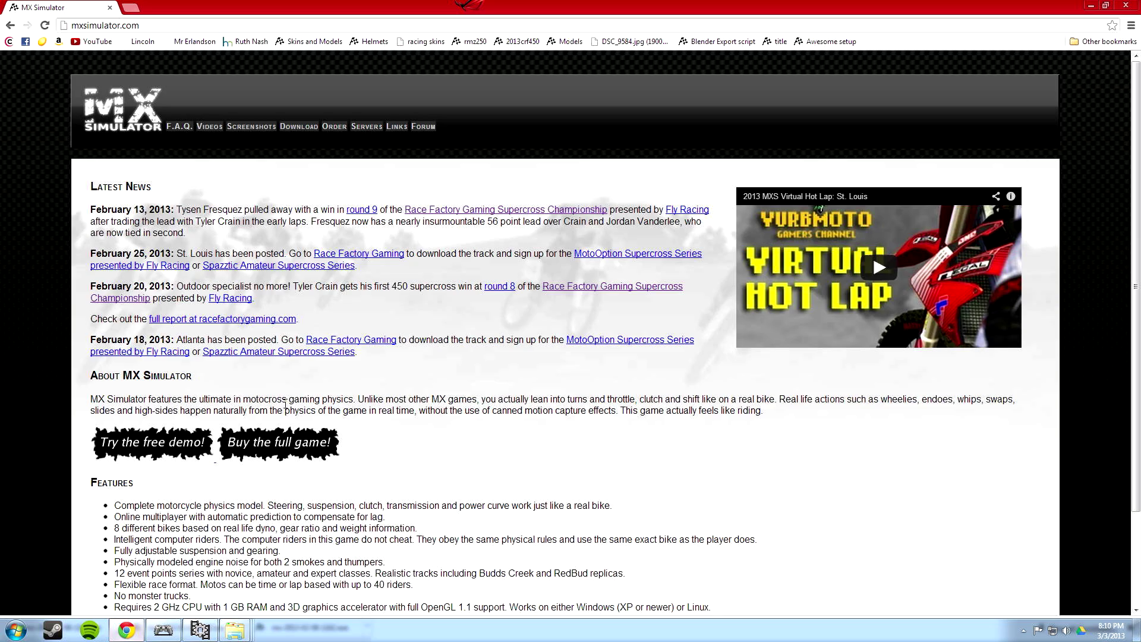
pyautogui.click(429, 127)
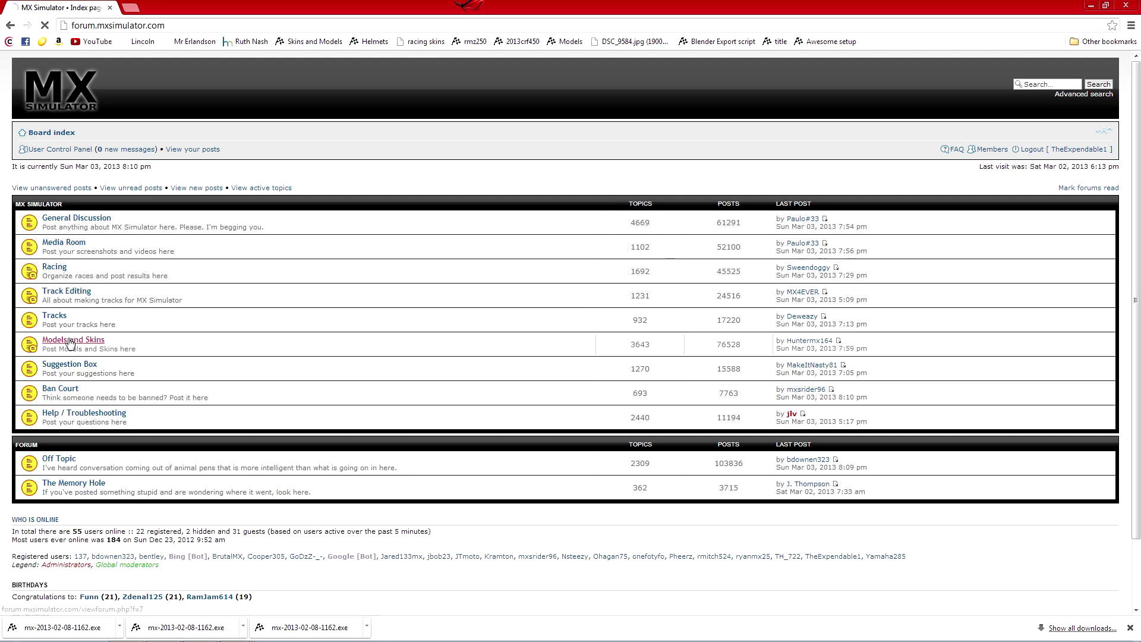
pyautogui.click(66, 340)
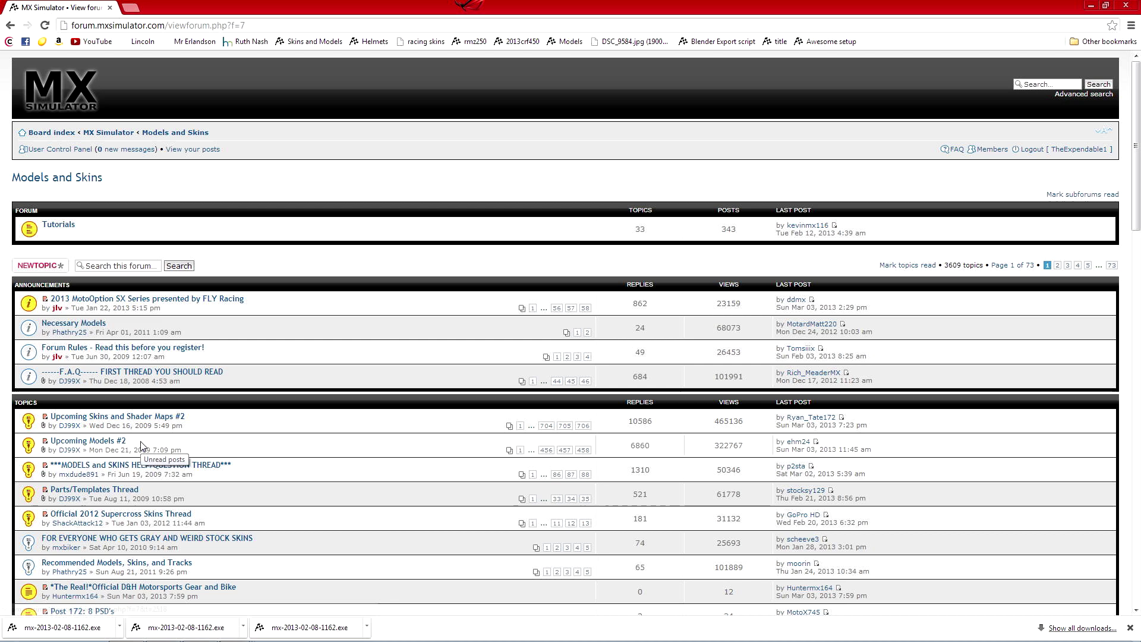
pyautogui.scroll(-5, 118, 499)
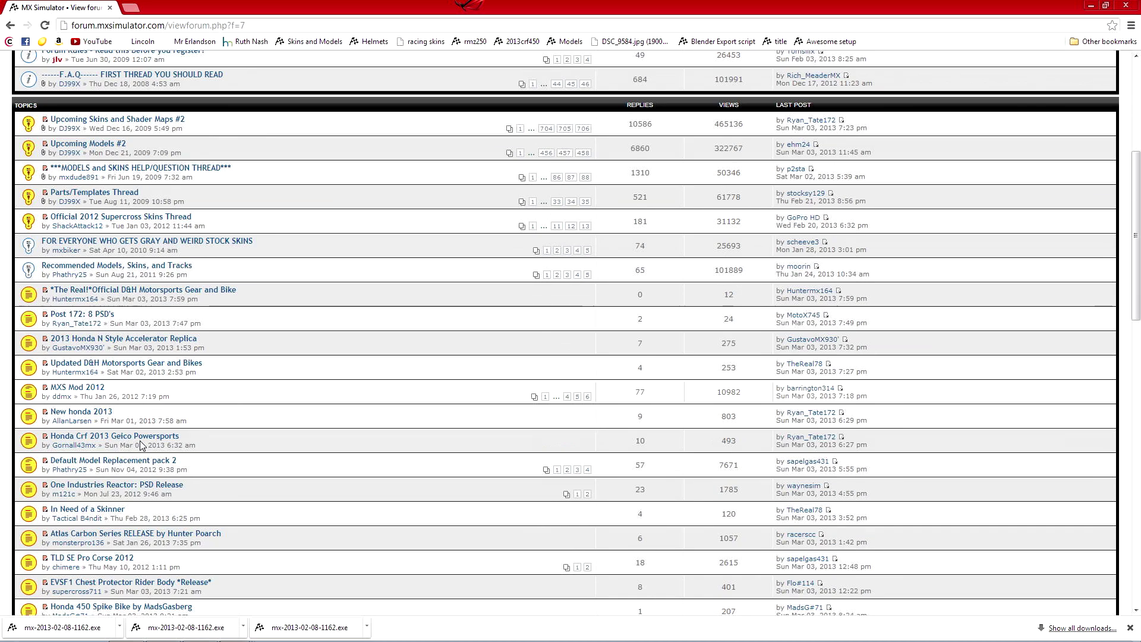
pyautogui.click(159, 267)
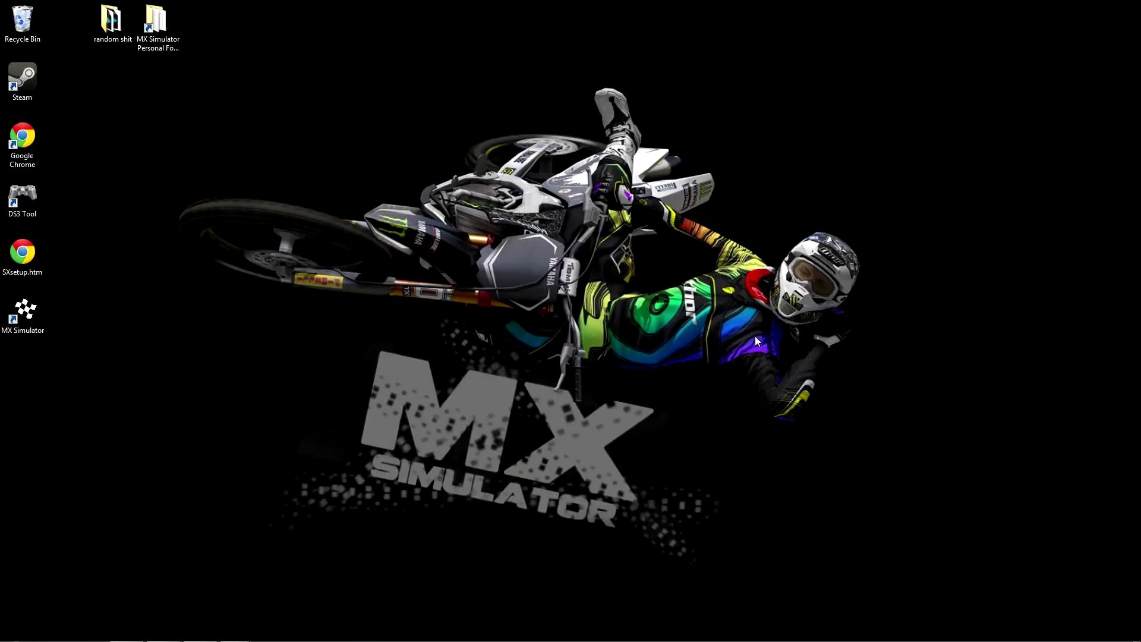
# Step: Open Downloads and arrange it beside the MX Simulator install folder window
pyautogui.click(16, 634)
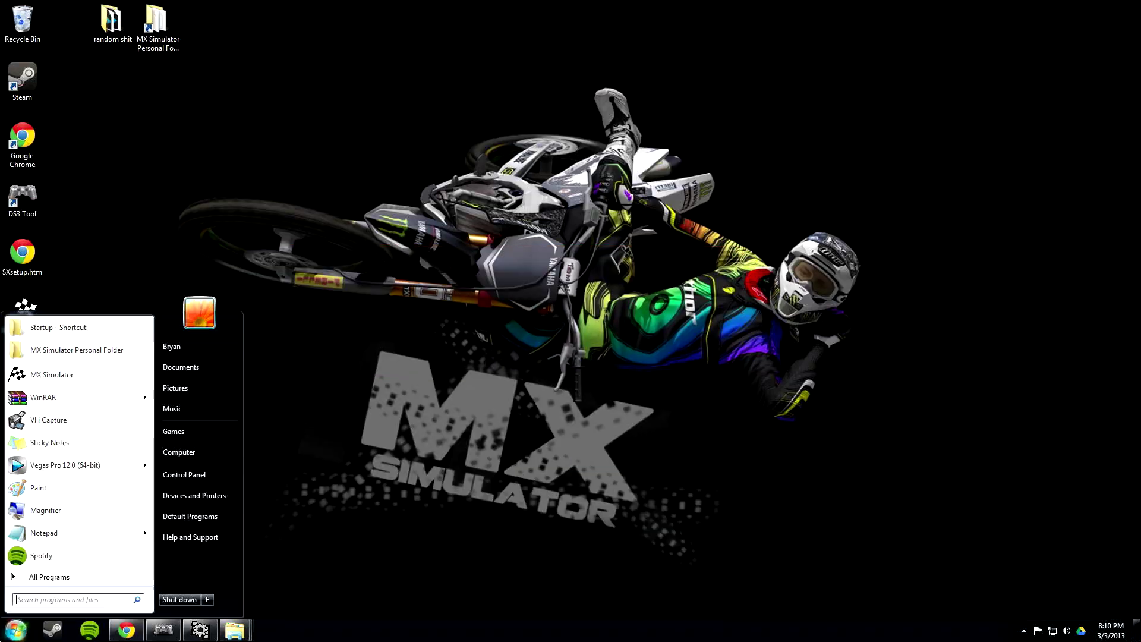
pyautogui.click(173, 346)
pyautogui.doubleClick(844, 303)
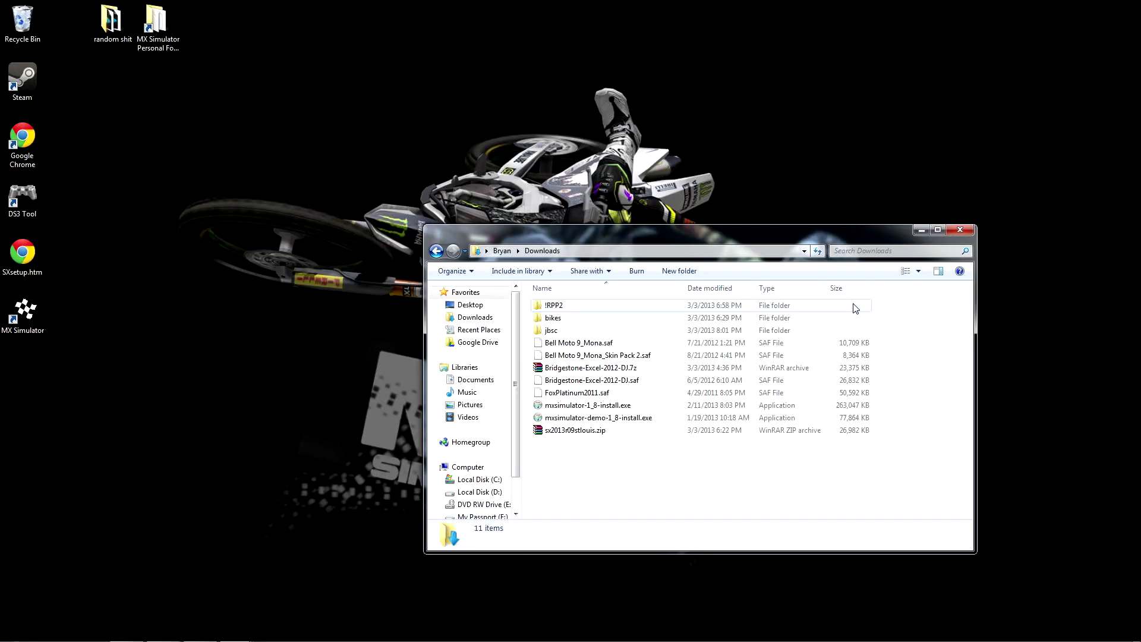
pyautogui.moveTo(775, 234); pyautogui.dragTo(474, 205)
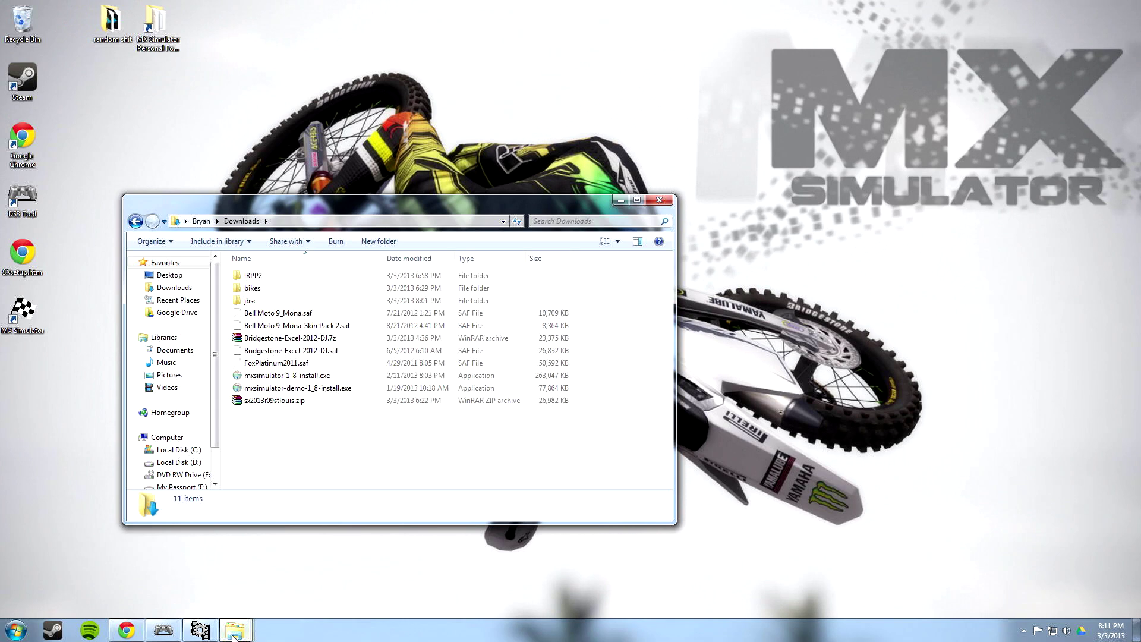
pyautogui.moveTo(235, 628)
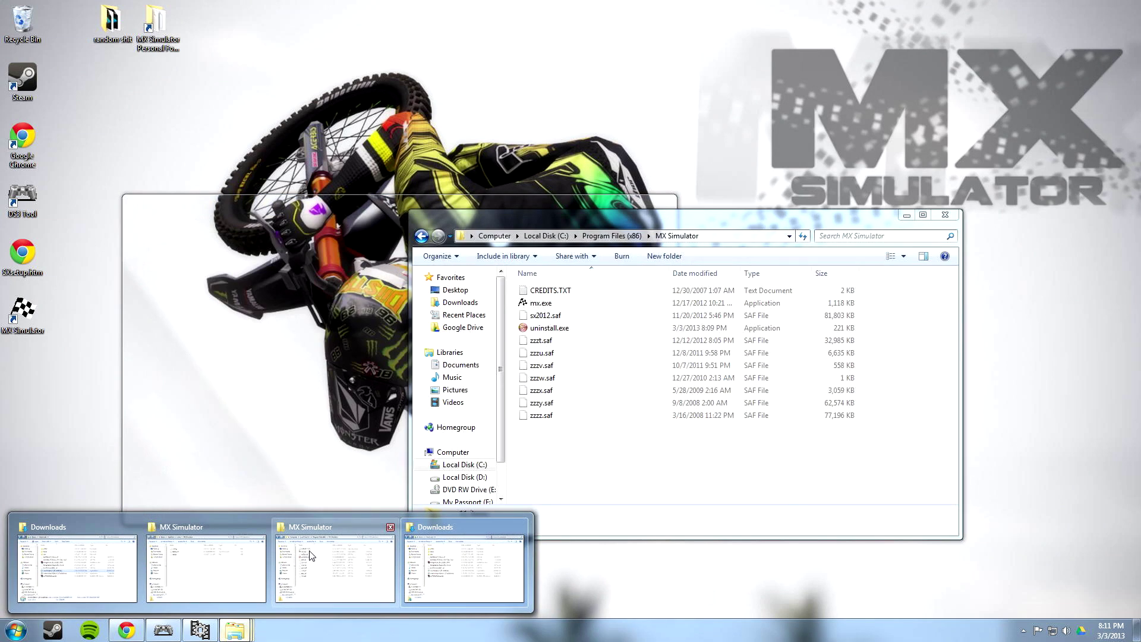
pyautogui.click(310, 555)
pyautogui.moveTo(720, 219); pyautogui.dragTo(812, 217)
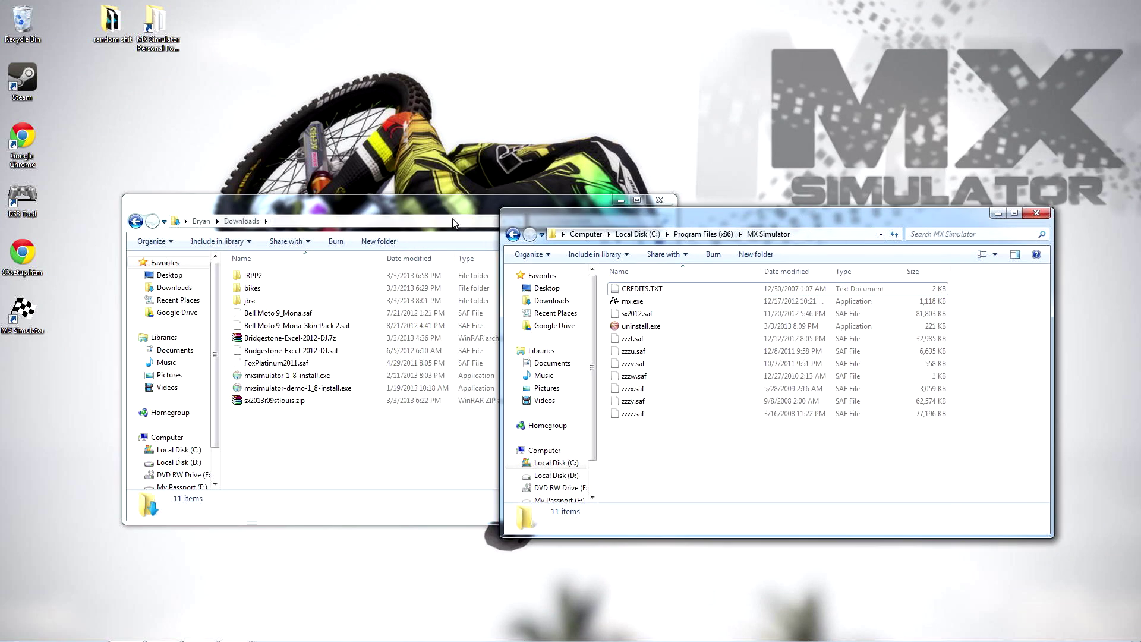
pyautogui.click(453, 223)
# Step: Drag !RPP2 into the install folder, open it to see its 32 .saf files, then minimize both windows
pyautogui.moveTo(273, 282); pyautogui.dragTo(436, 287)
pyautogui.moveTo(364, 278); pyautogui.dragTo(778, 463)
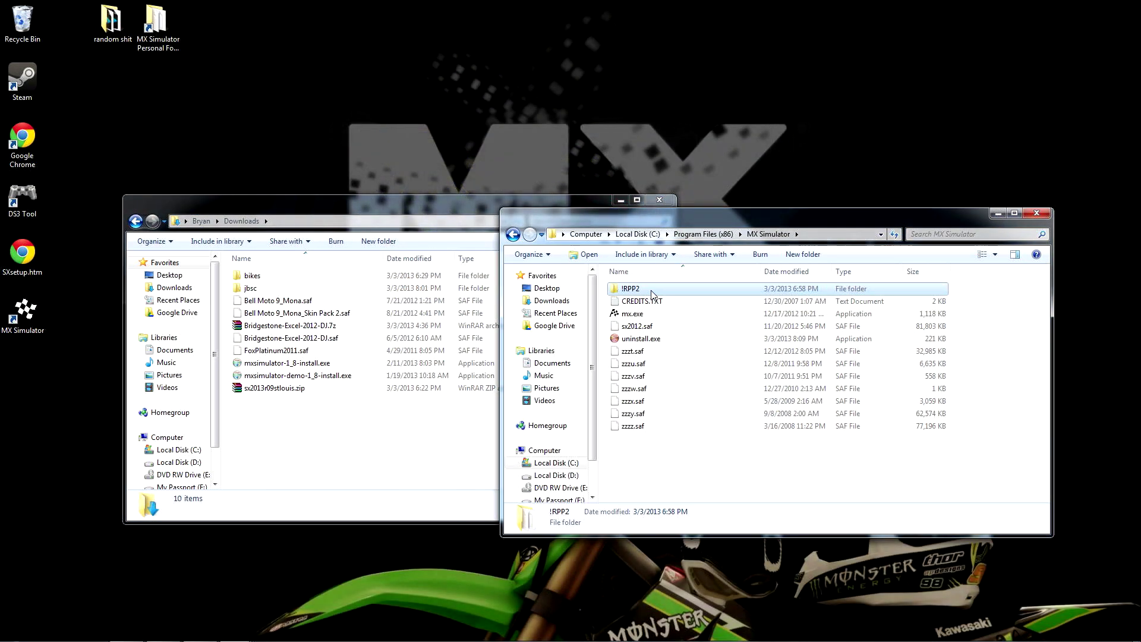
pyautogui.click(651, 290)
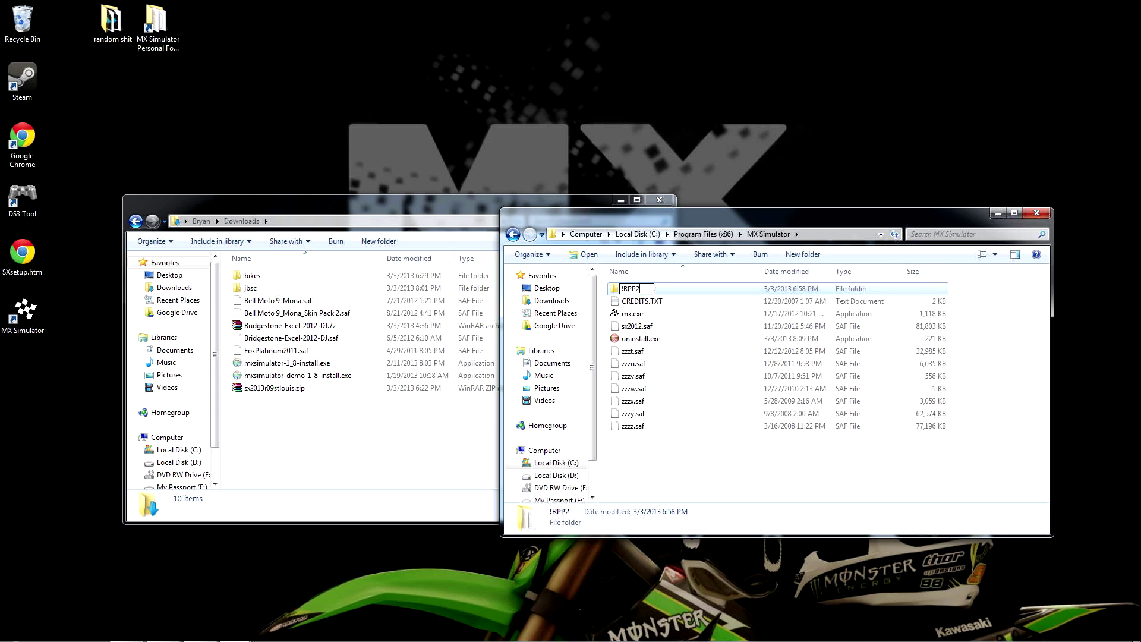
pyautogui.press('Return')
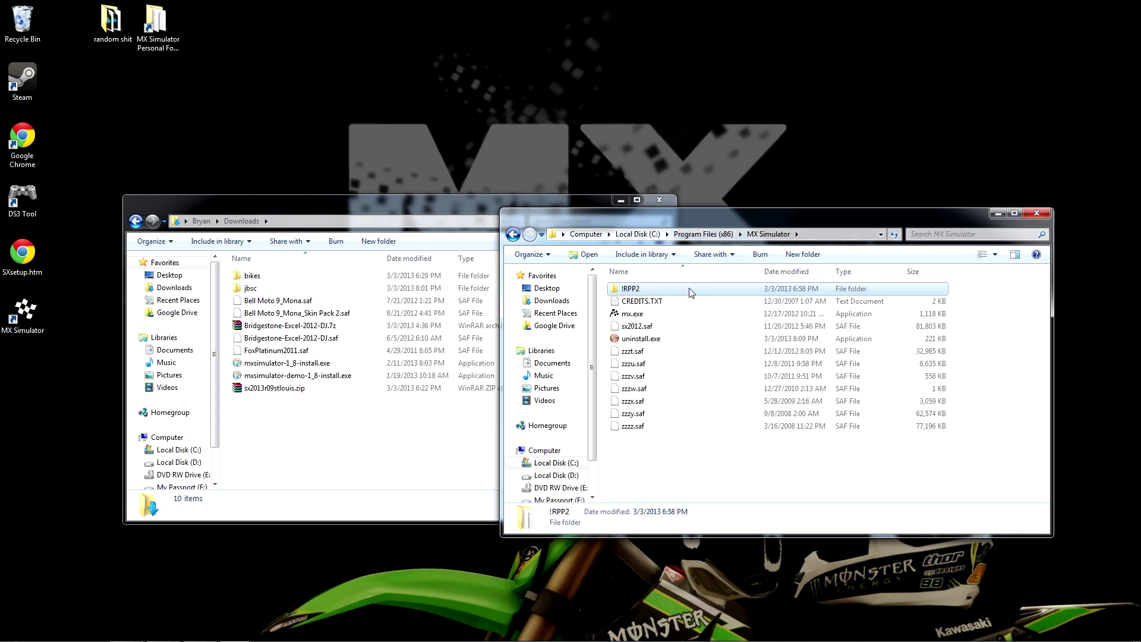
pyautogui.doubleClick(691, 291)
pyautogui.click(630, 205)
pyautogui.click(621, 201)
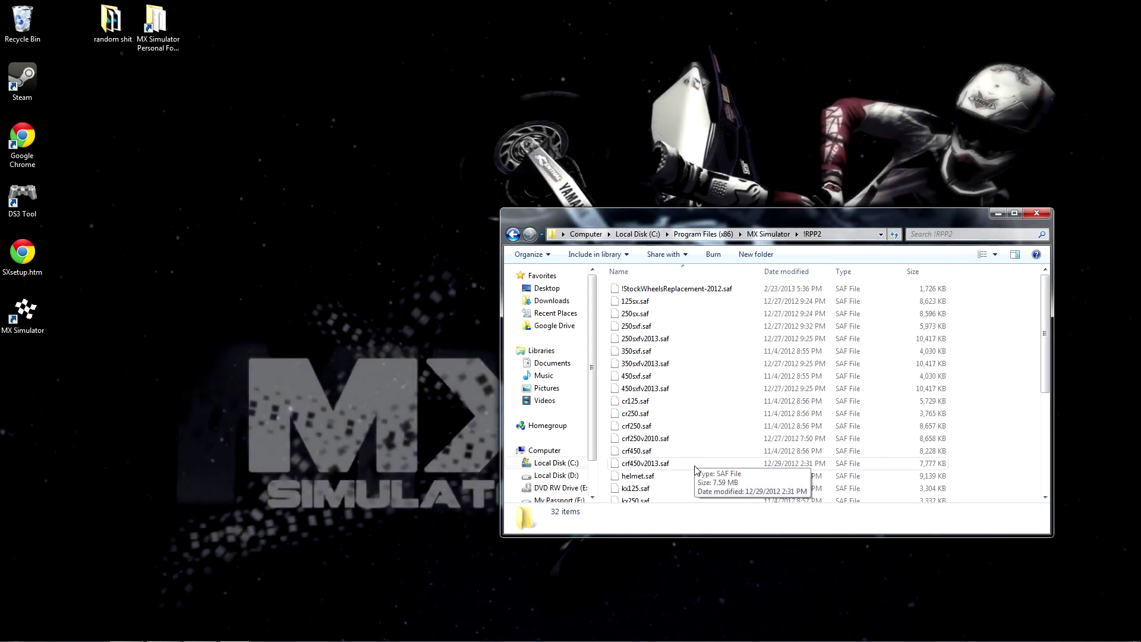
pyautogui.click(998, 213)
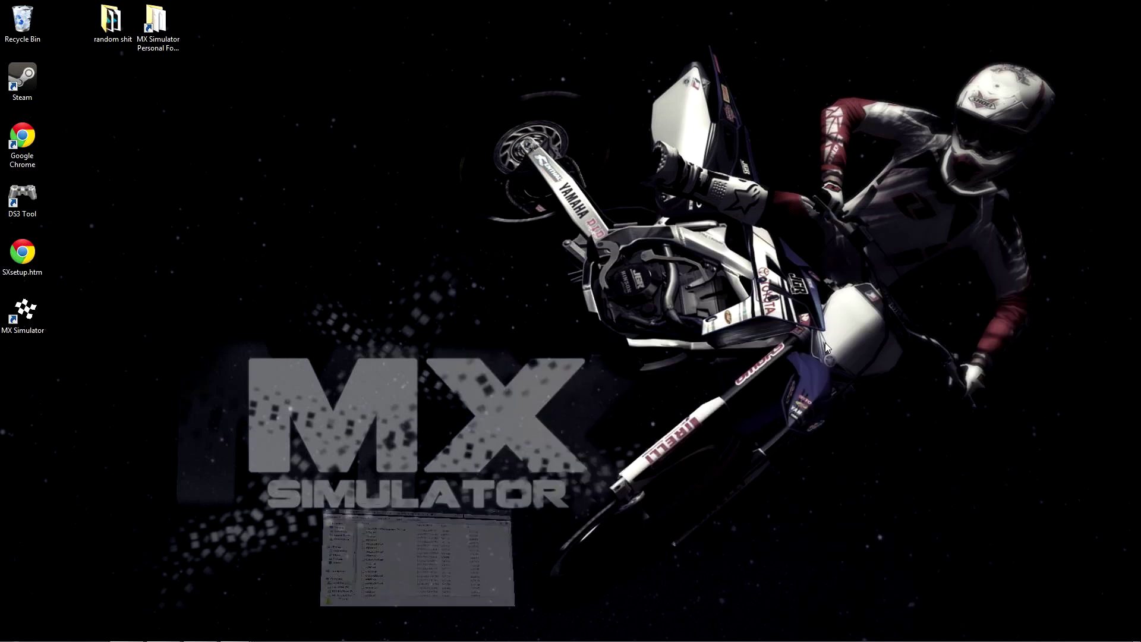
# Step: Restore Chrome and open the TM Factory Racing AMA skins page from the 'racing skins' bookmark
pyautogui.click(122, 629)
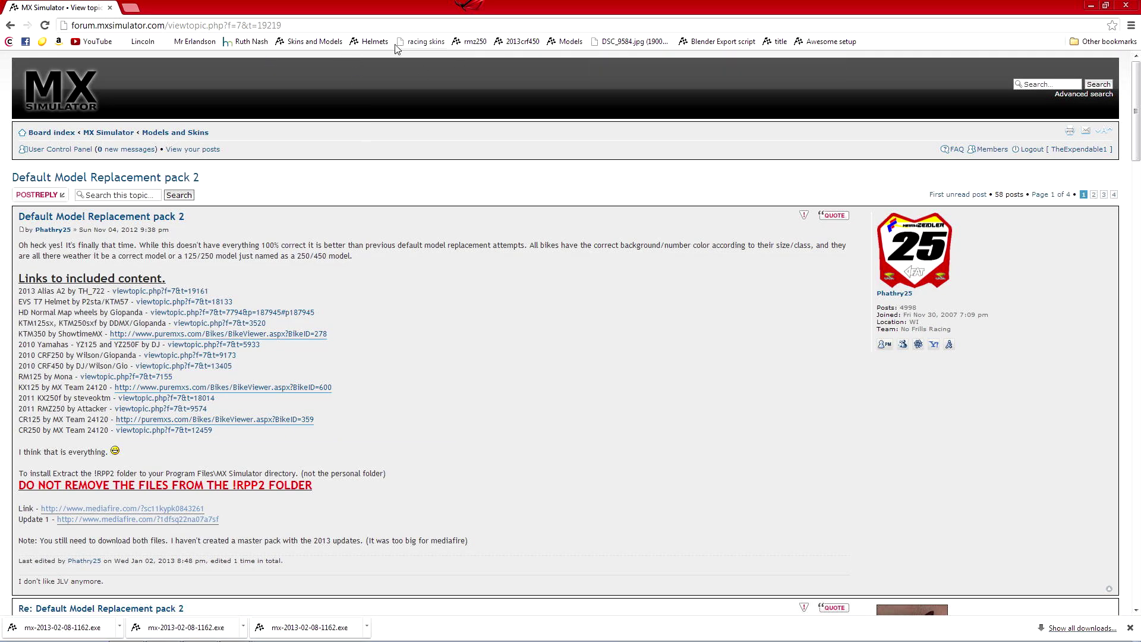
pyautogui.click(425, 41)
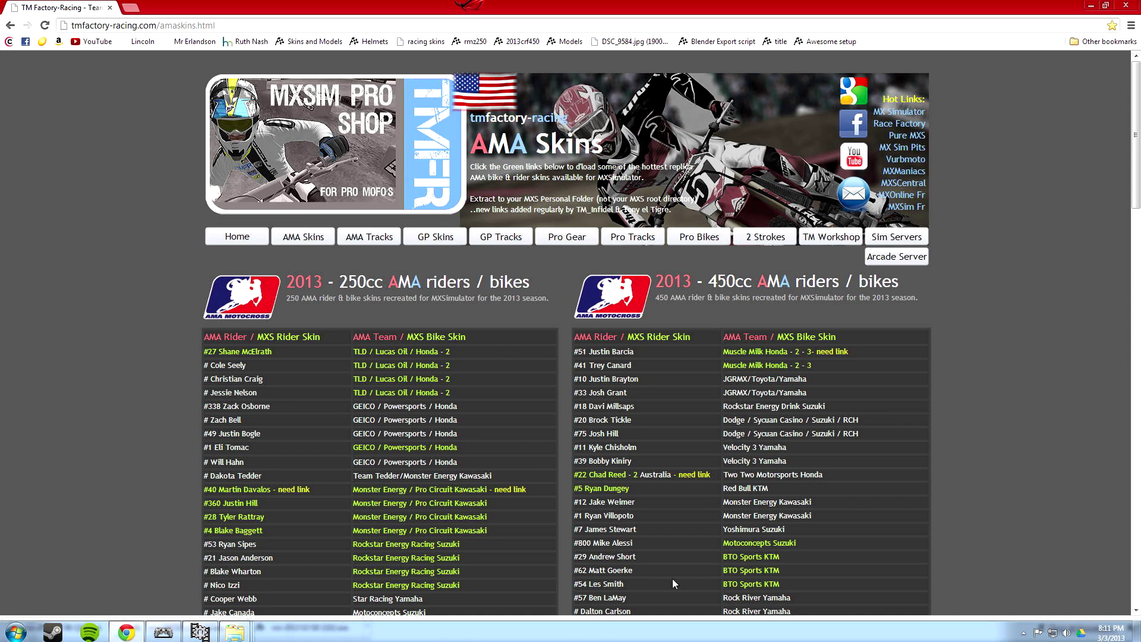
pyautogui.click(1130, 627)
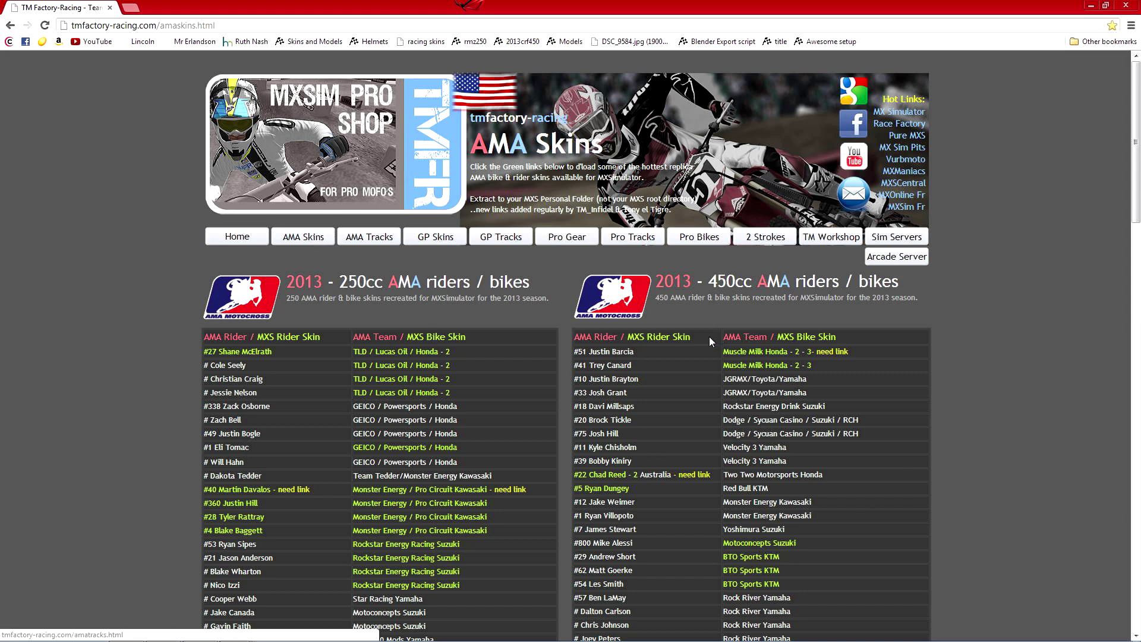
# Step: Browse the AMA Tracks page, then the Pro Bike Skins page
pyautogui.click(378, 239)
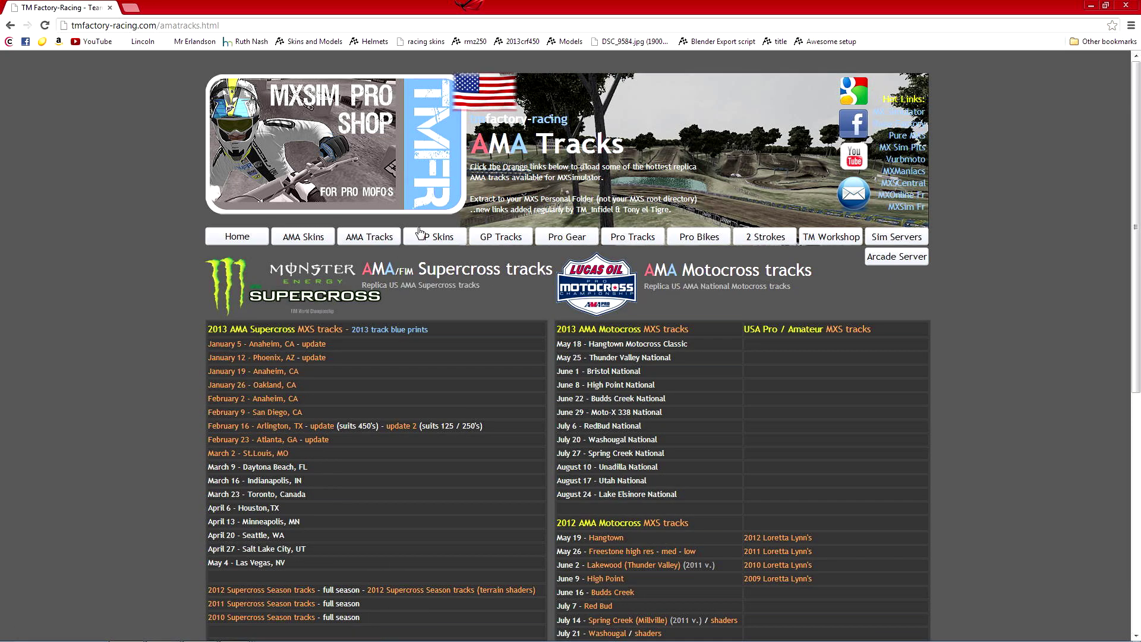
pyautogui.click(701, 240)
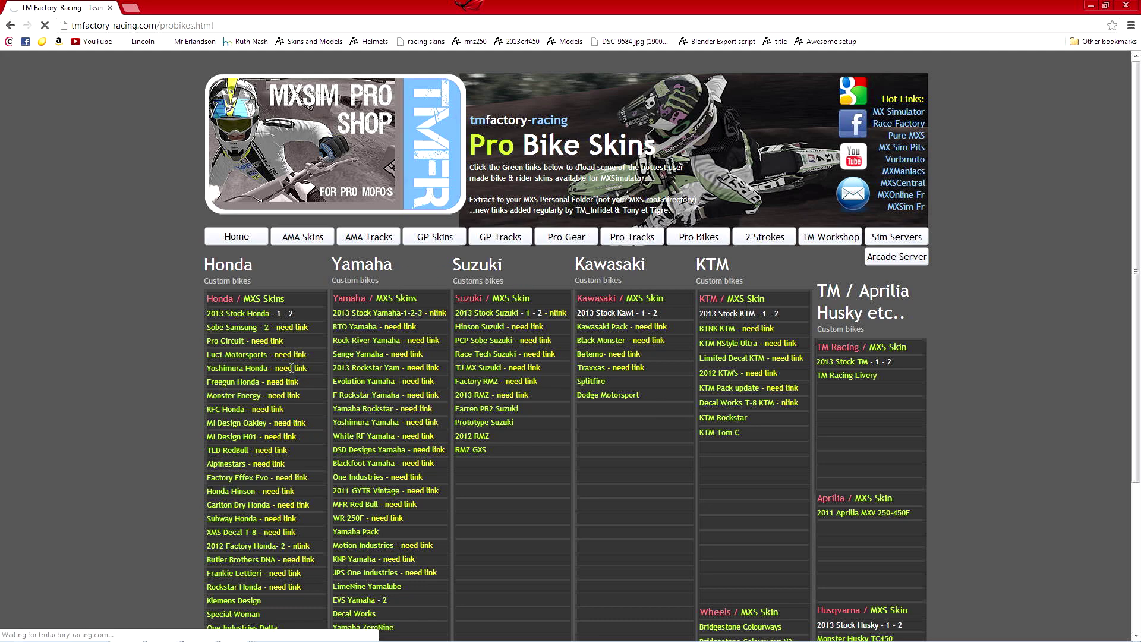
pyautogui.scroll(-3, 475, 434)
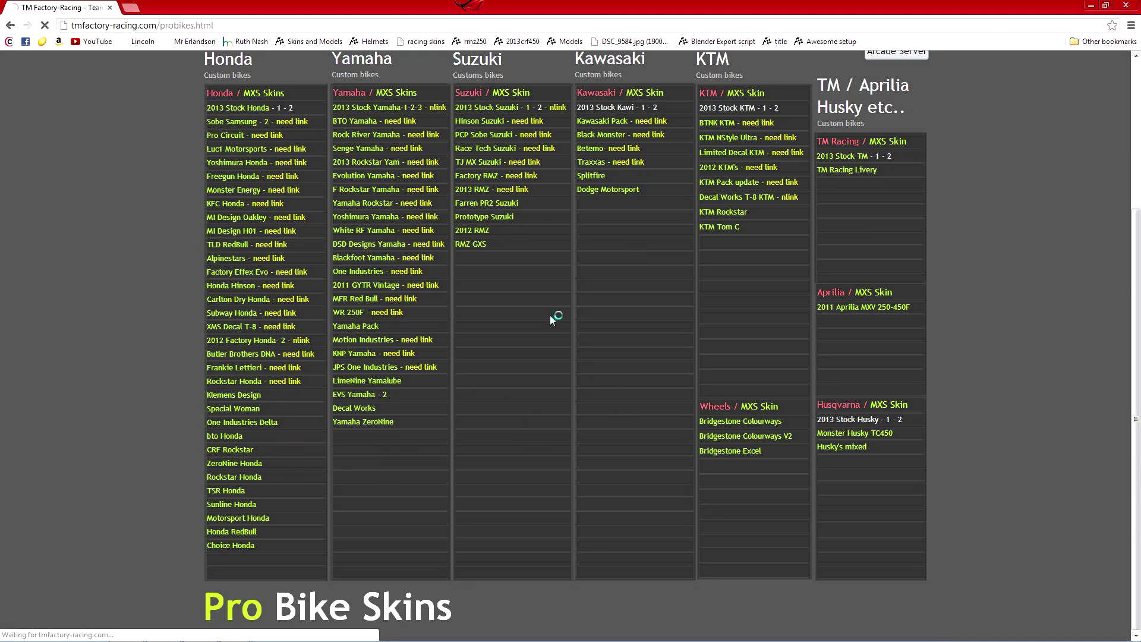
pyautogui.scroll(3, 499, 370)
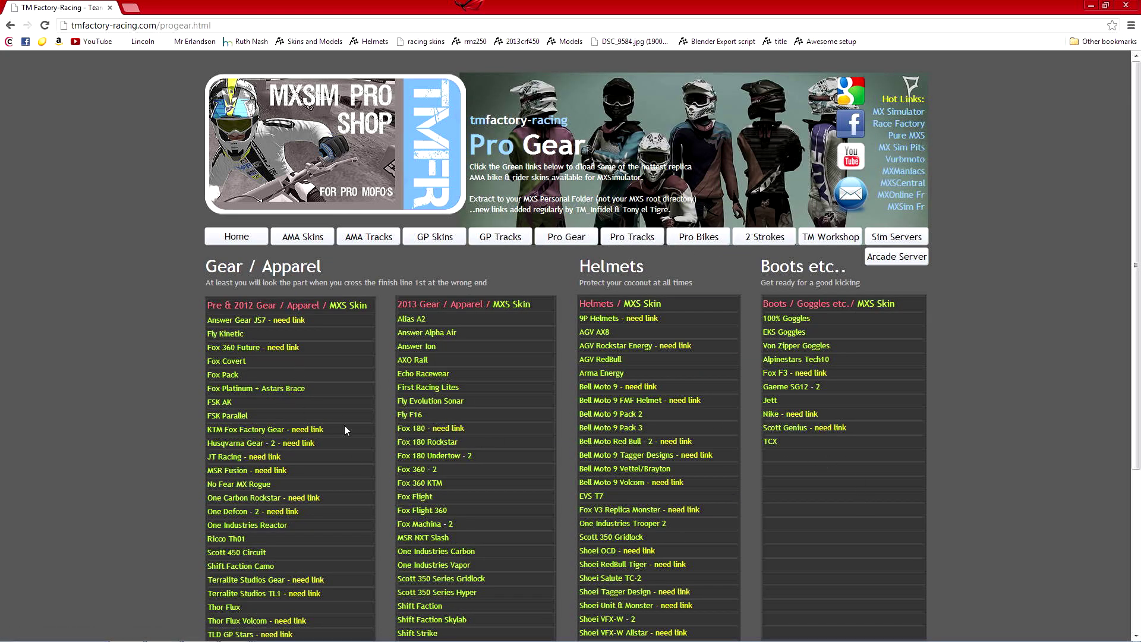
pyautogui.click(692, 236)
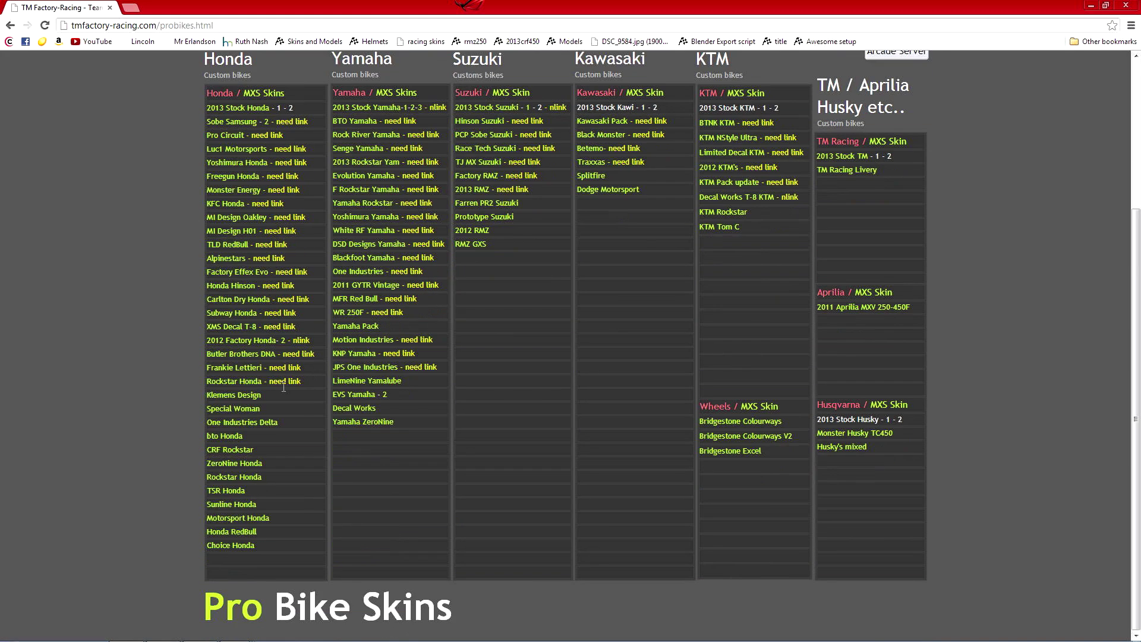
pyautogui.scroll(3, 406, 171)
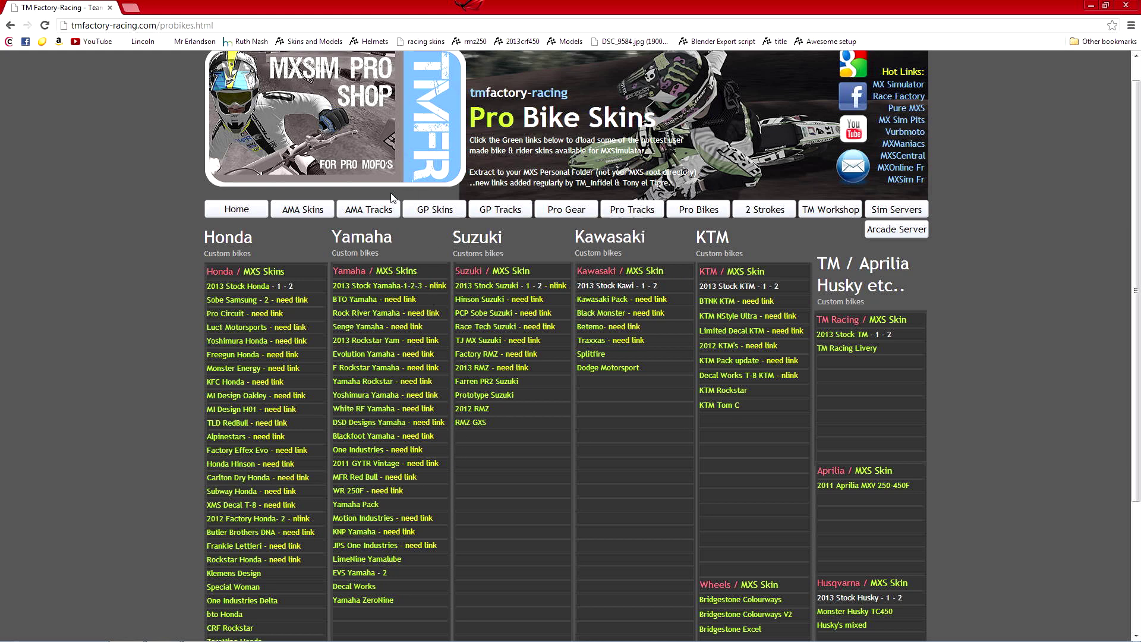
# Step: Arrange the Downloads and AppData MX Simulator folder windows side by side
pyautogui.click(1090, 6)
pyautogui.click(14, 631)
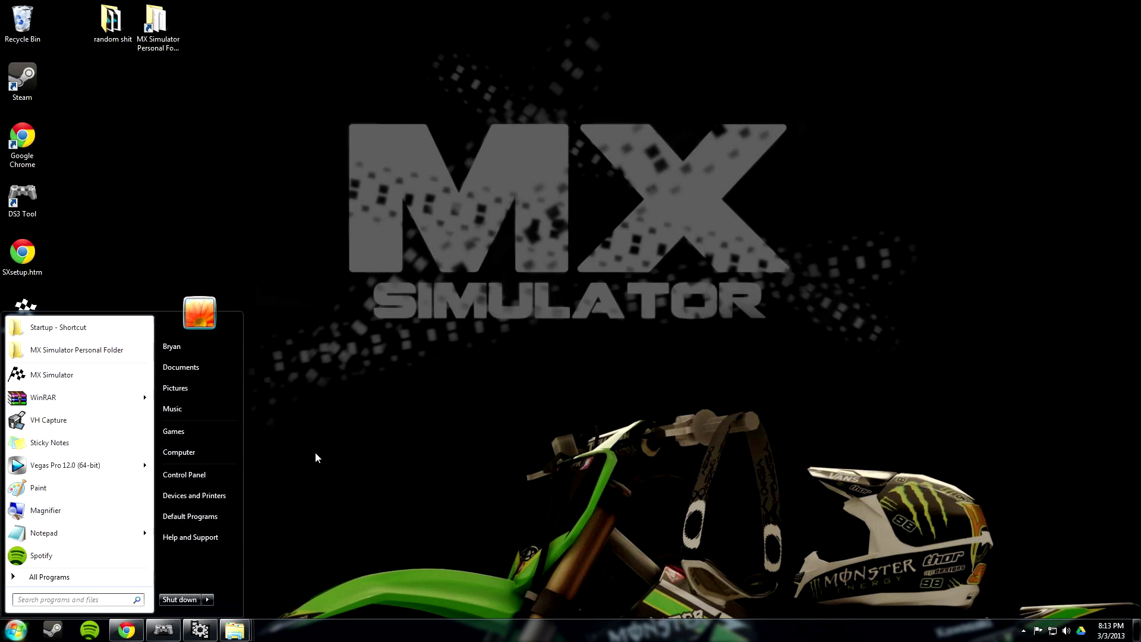
pyautogui.click(227, 638)
pyautogui.click(107, 546)
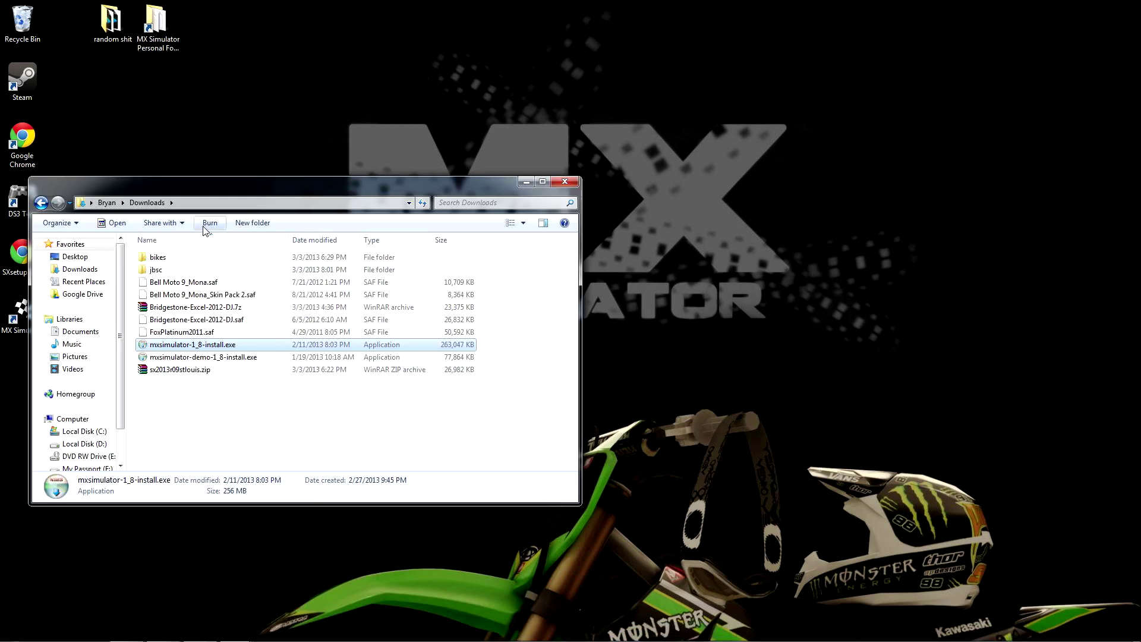
pyautogui.click(277, 611)
pyautogui.click(235, 630)
pyautogui.click(229, 558)
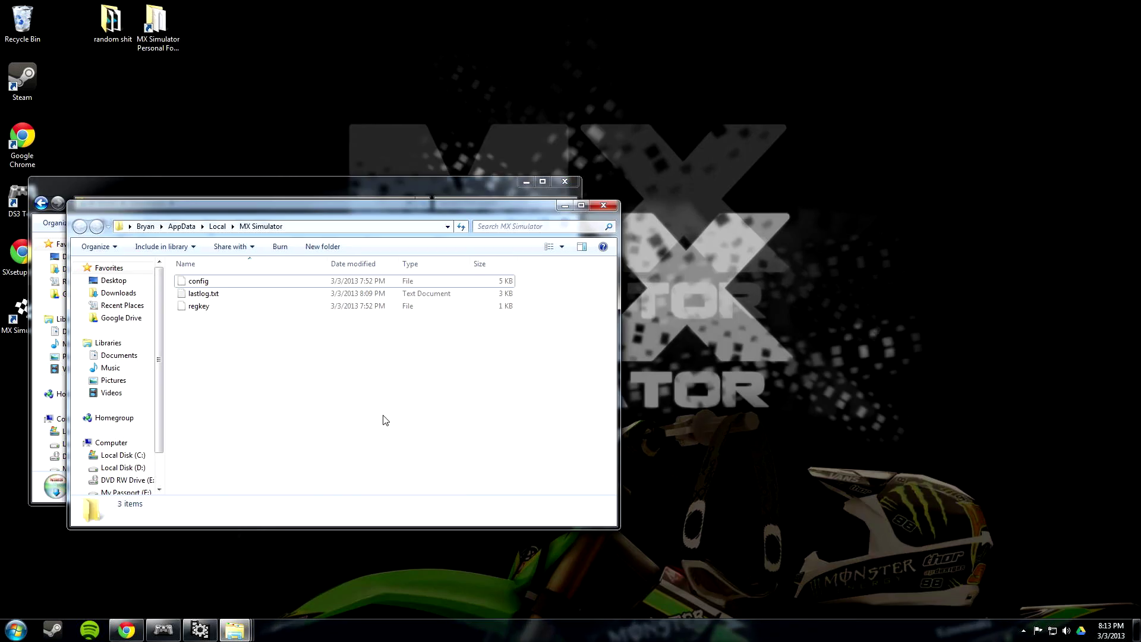
pyautogui.moveTo(301, 208); pyautogui.dragTo(671, 197)
pyautogui.click(476, 186)
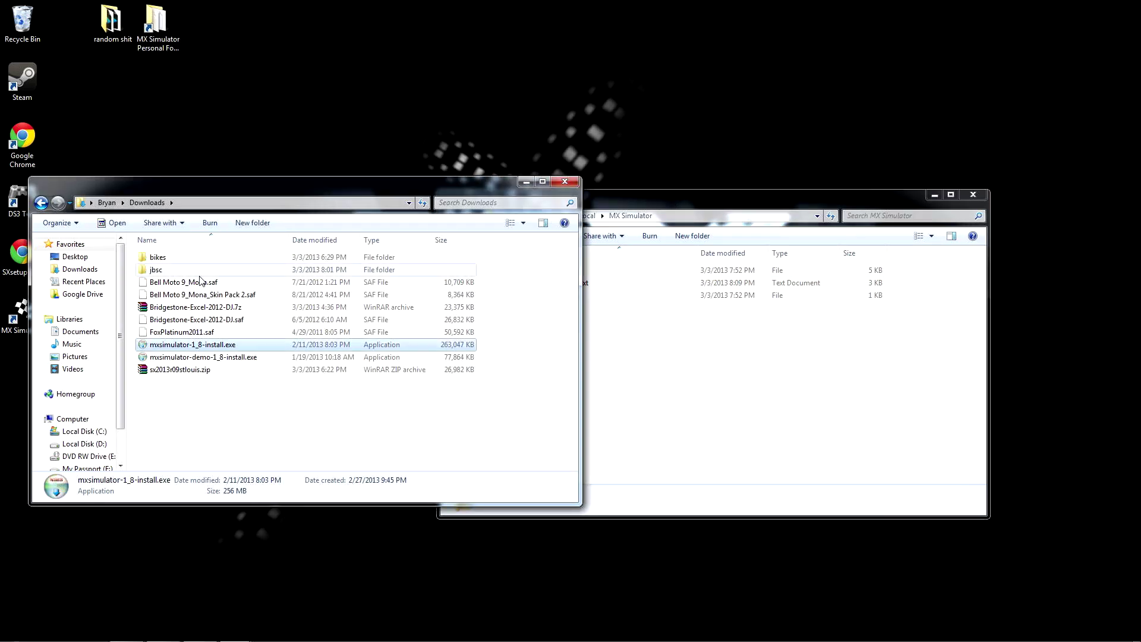
pyautogui.moveTo(217, 191); pyautogui.dragTo(180, 146)
pyautogui.moveTo(590, 208); pyautogui.dragTo(706, 158)
# Step: Ctrl-select bikes, both Bell Moto 9 skins and FoxPlatinum2011.saf, and drag them across
pyautogui.click(132, 212)
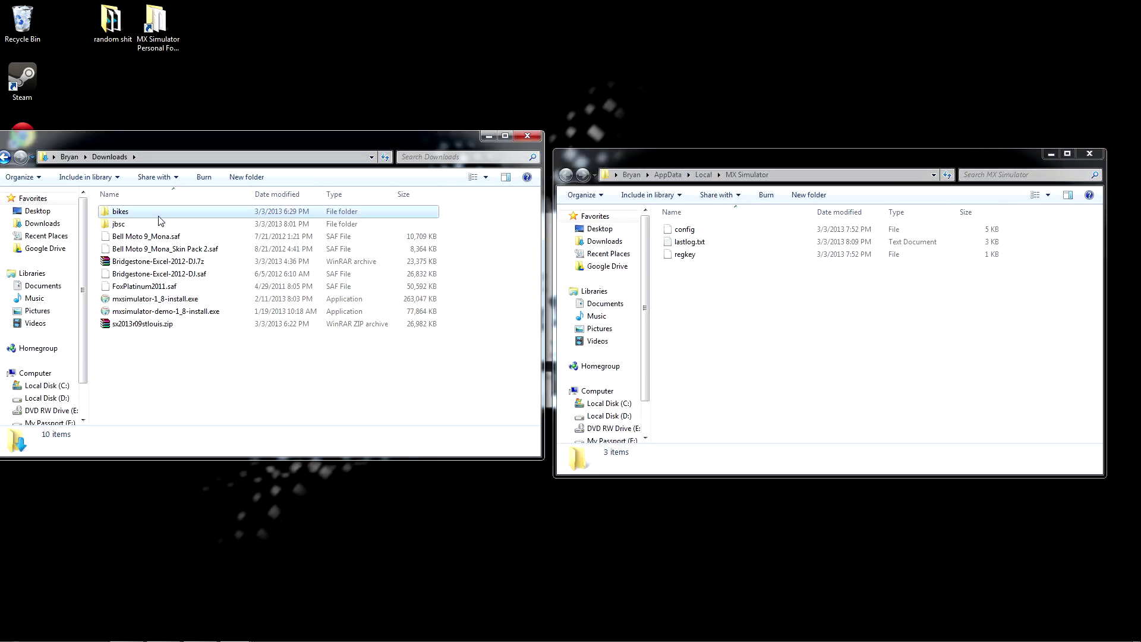
pyautogui.keyDown('ctrl'); pyautogui.click(151, 235); pyautogui.keyUp('ctrl')
pyautogui.keyDown('ctrl'); pyautogui.click(154, 248); pyautogui.keyUp('ctrl')
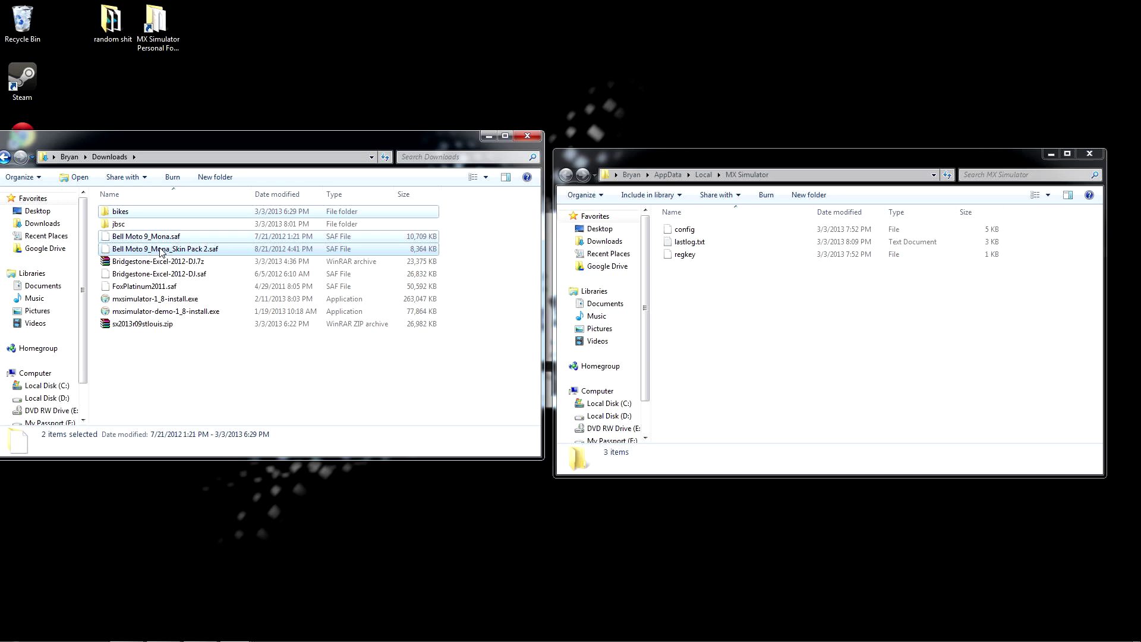
pyautogui.keyDown('ctrl'); pyautogui.click(165, 288); pyautogui.keyUp('ctrl')
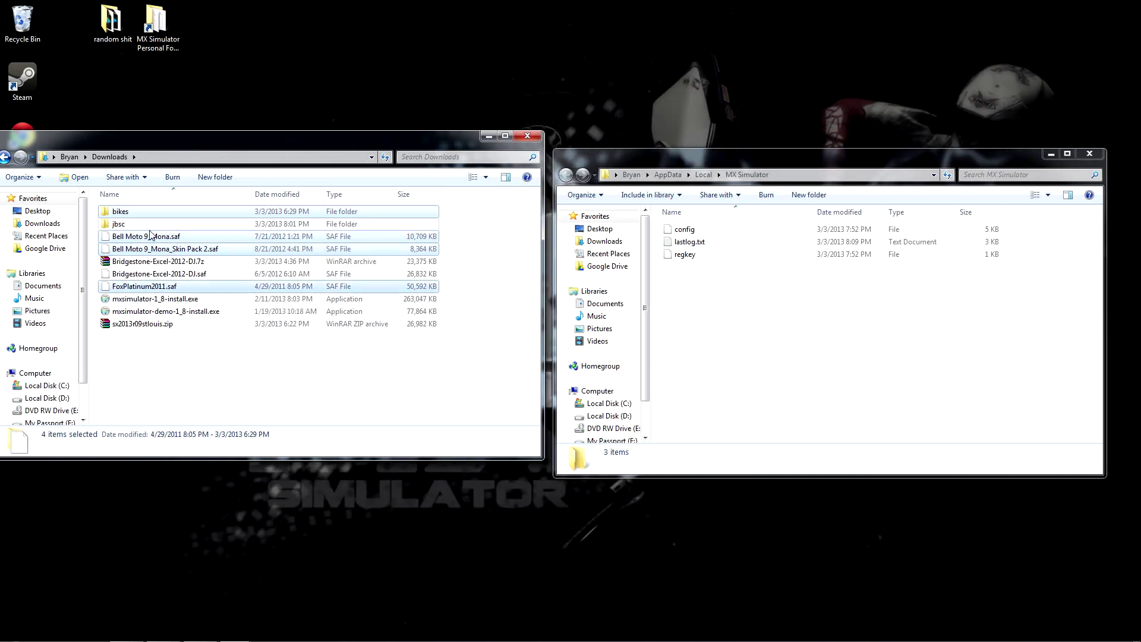
pyautogui.moveTo(145, 214); pyautogui.dragTo(767, 342)
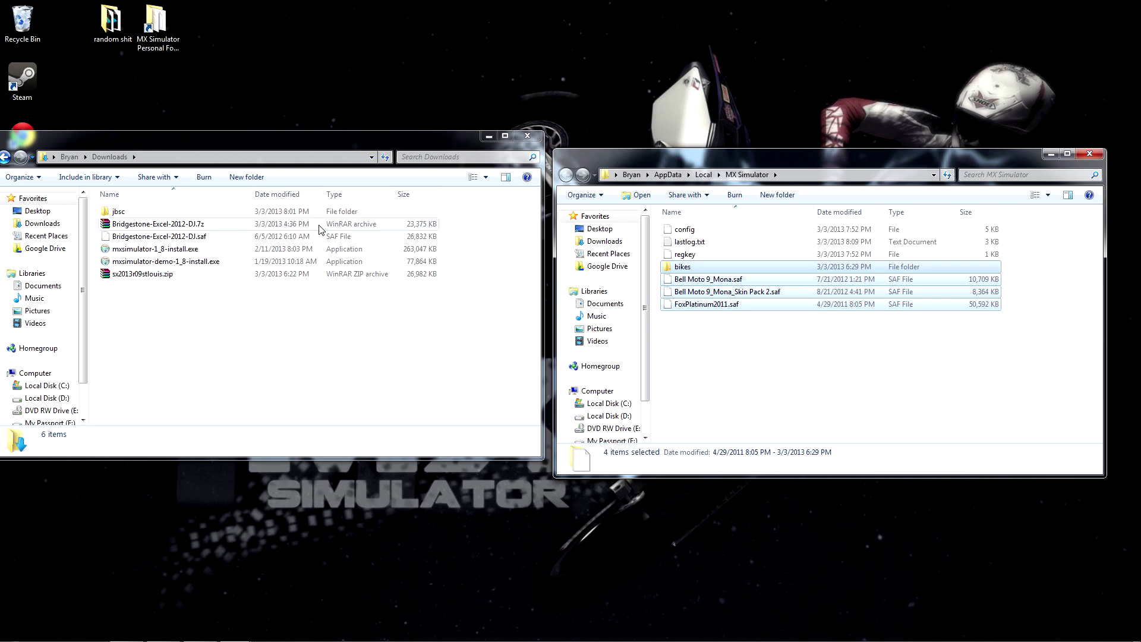
# Step: Move Bridgestone-Excel-2012-DJ.7z from Downloads into the MX Simulator personal folder
pyautogui.click(291, 151)
pyautogui.click(147, 228)
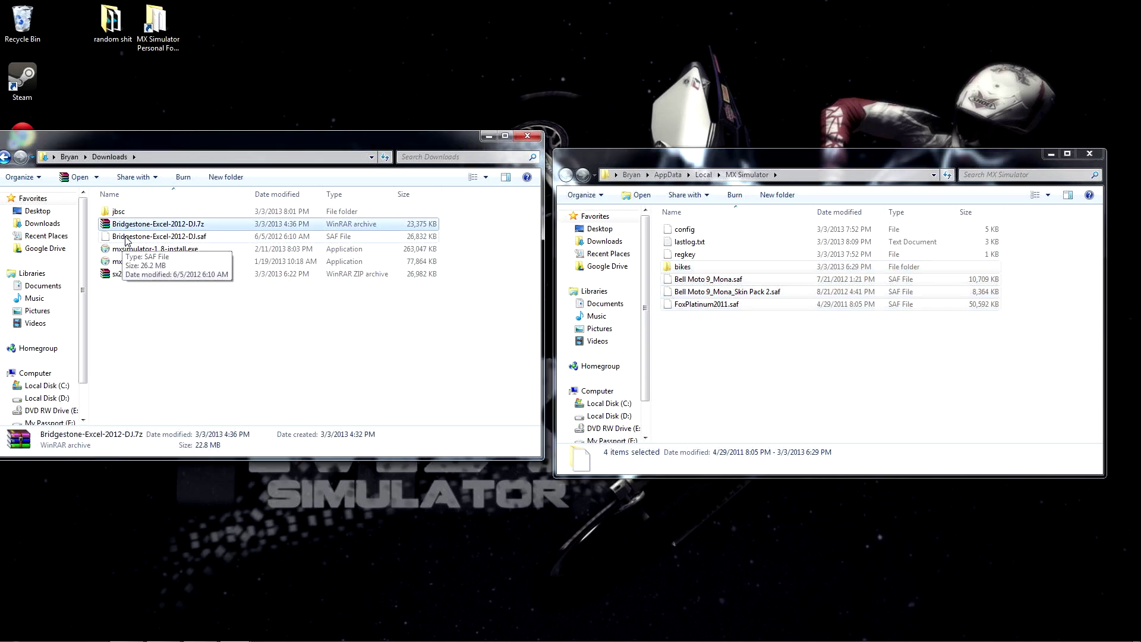
pyautogui.moveTo(145, 226); pyautogui.dragTo(814, 348)
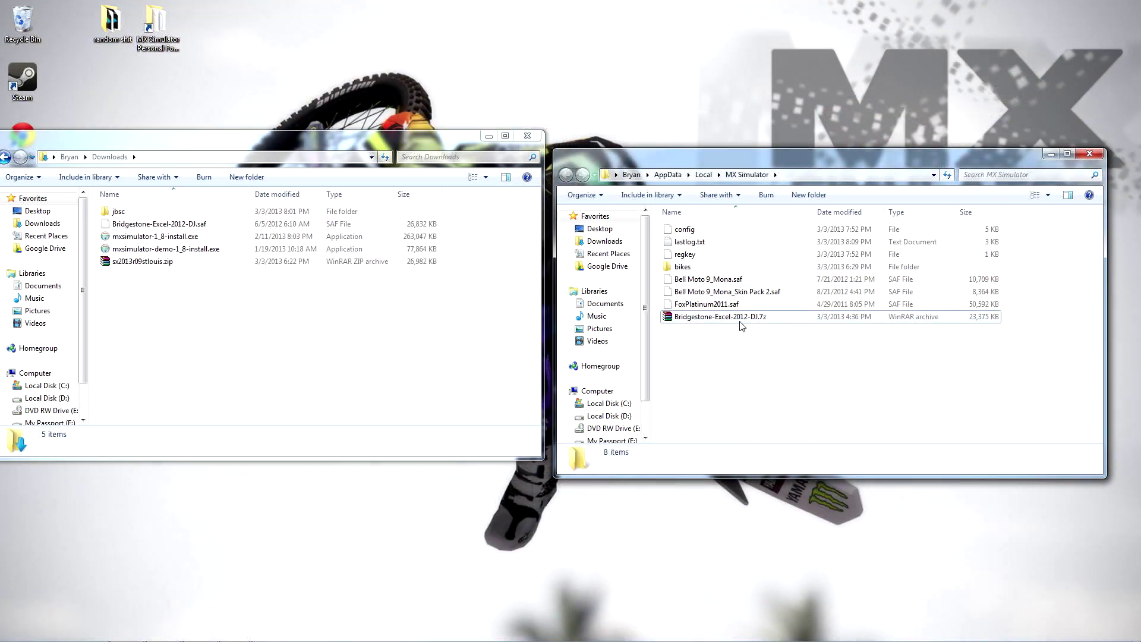
# Step: Extract the archive there with Extract Here, then drag the .7z back to Downloads
pyautogui.rightClick(741, 317)
pyautogui.click(690, 359)
pyautogui.rightClick(698, 321)
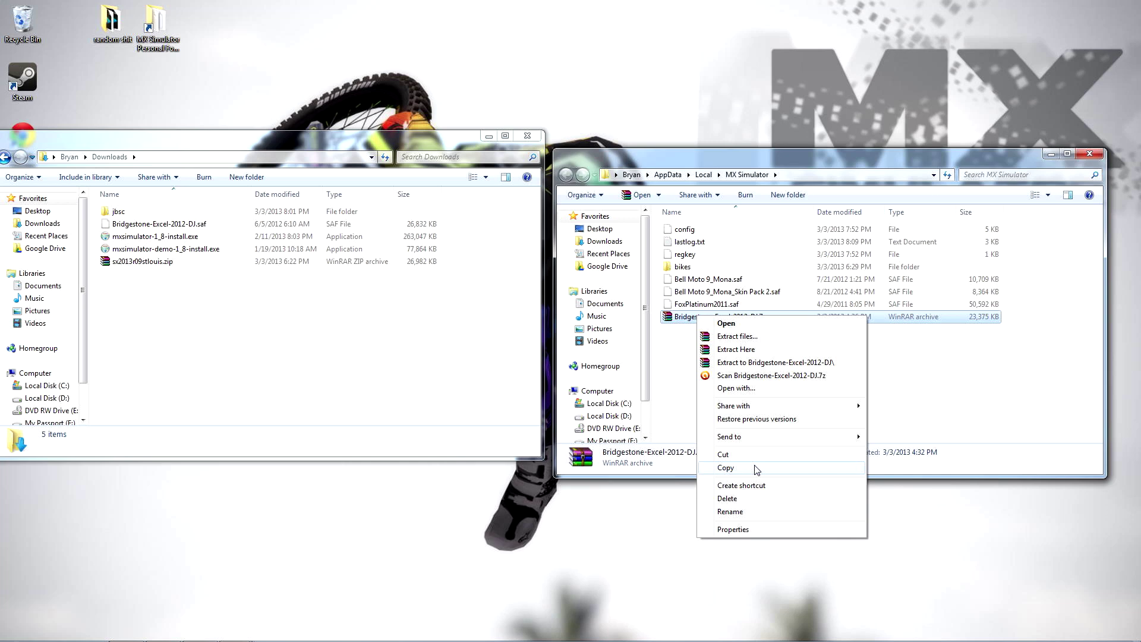
pyautogui.rightClick(681, 318)
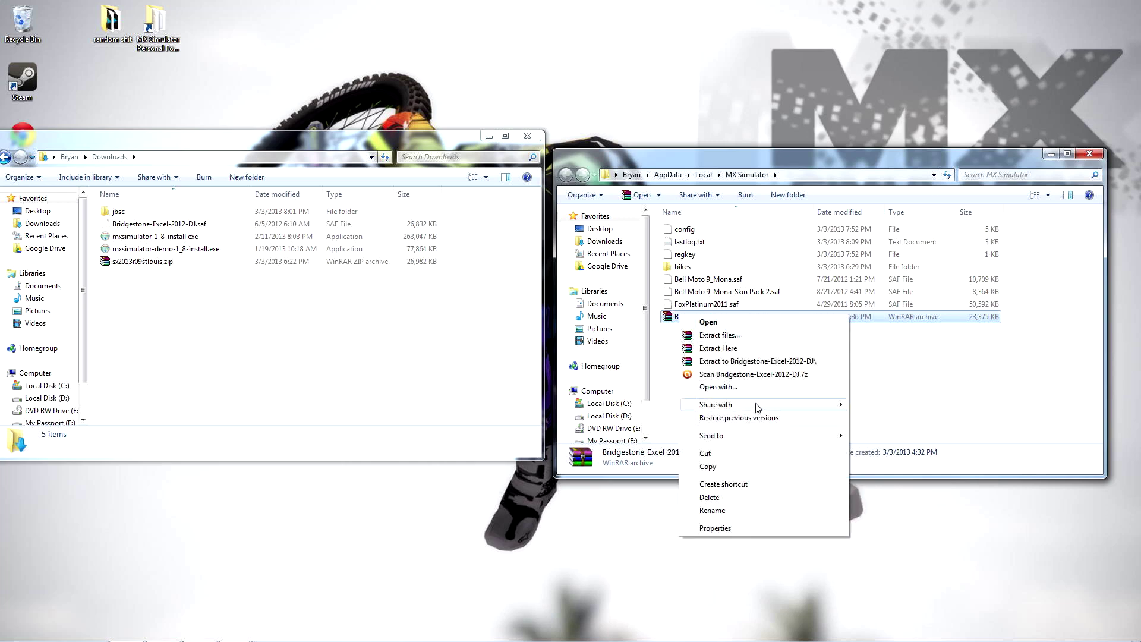
pyautogui.click(757, 349)
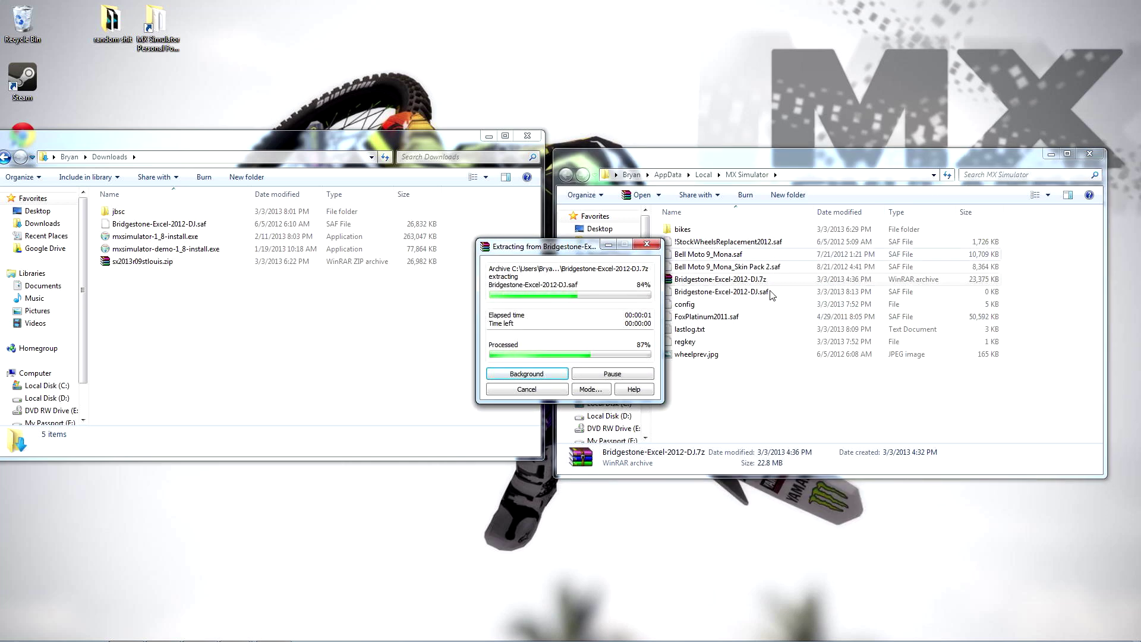
pyautogui.moveTo(724, 285); pyautogui.dragTo(382, 309)
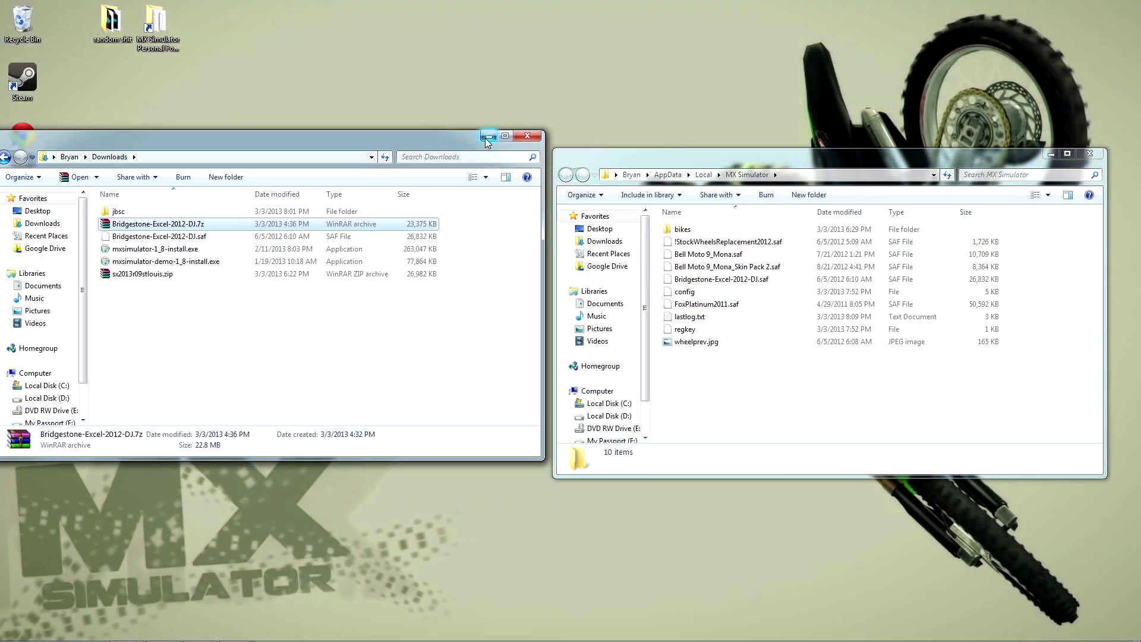
pyautogui.click(758, 222)
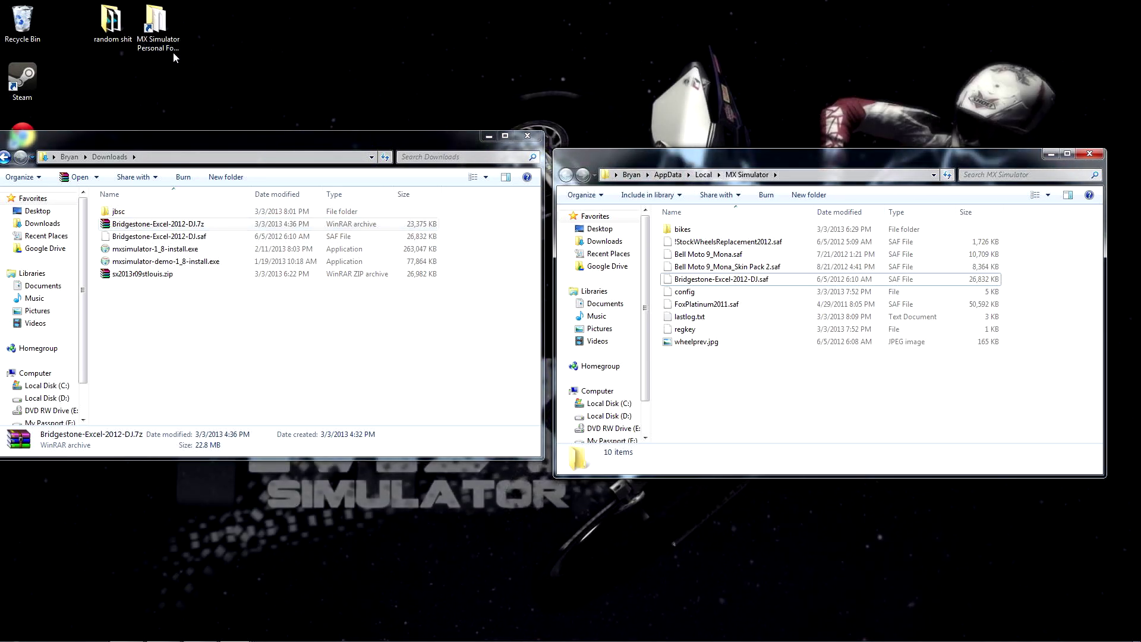
# Step: Load mxsimulator.com, open Tracks > Necessary Object Packs, then minimize Chrome
pyautogui.click(127, 630)
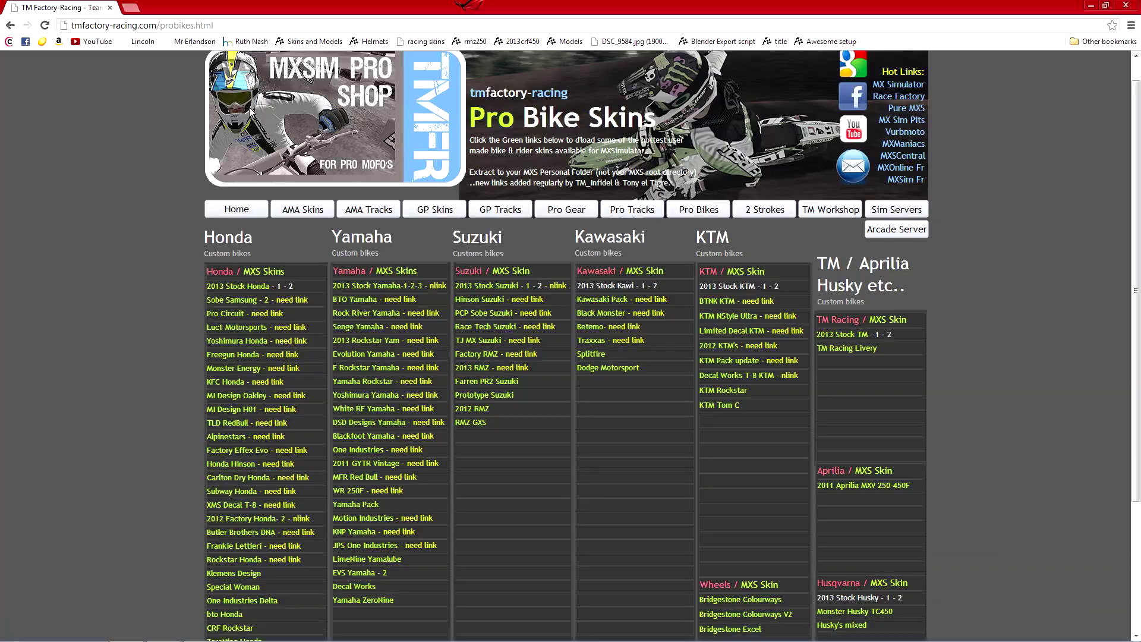
pyautogui.click(231, 24)
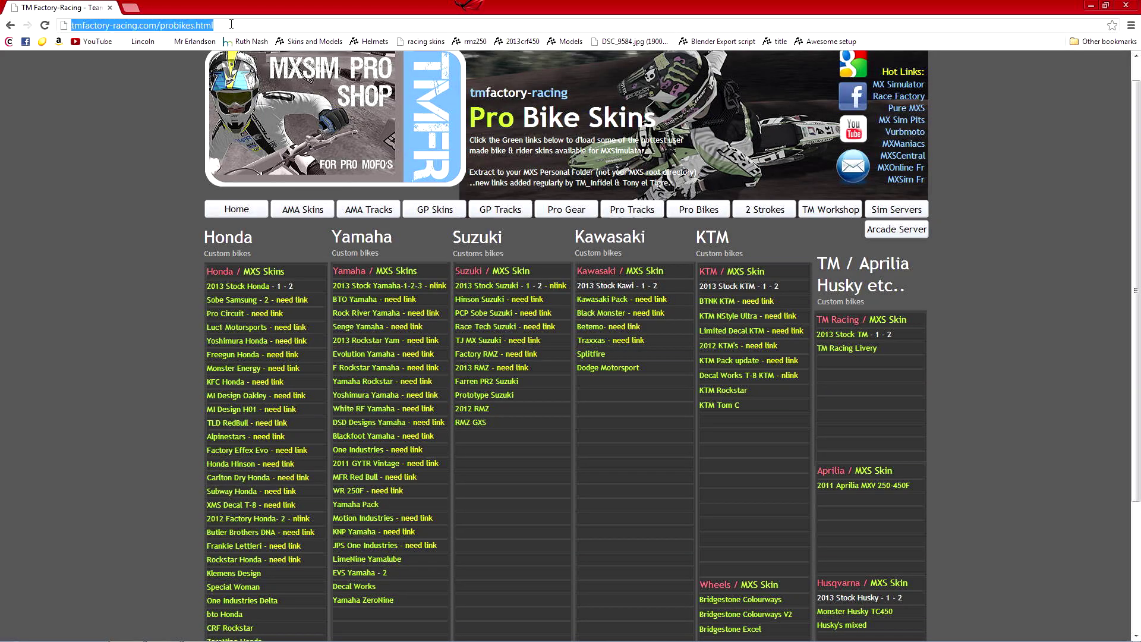
pyautogui.write('mxsimulator.com')
pyautogui.press('Return')
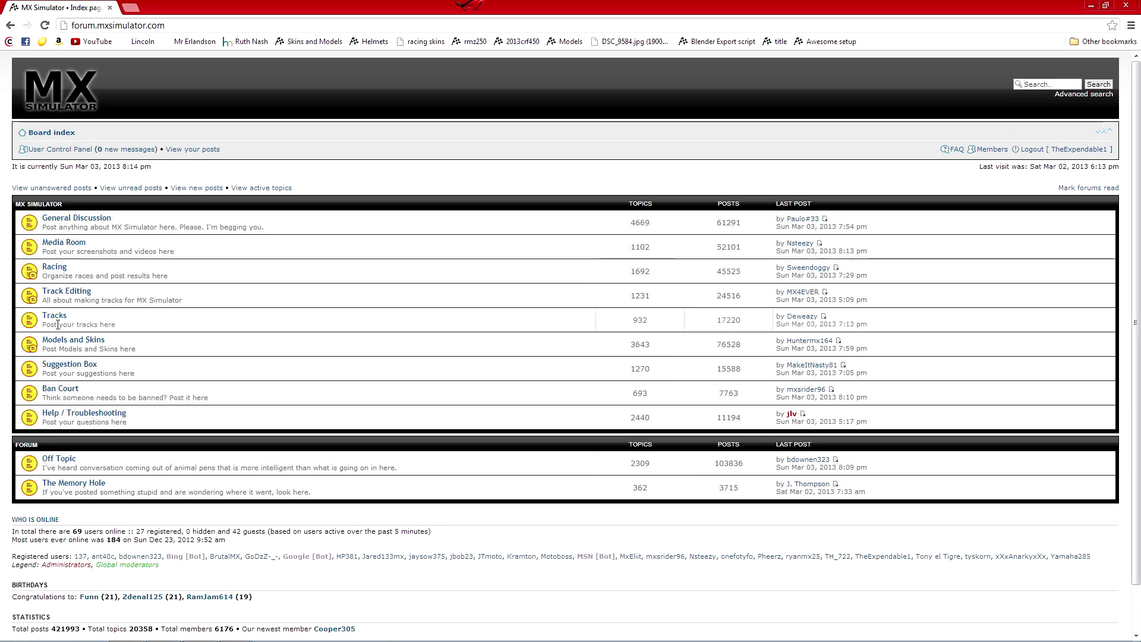
pyautogui.click(56, 321)
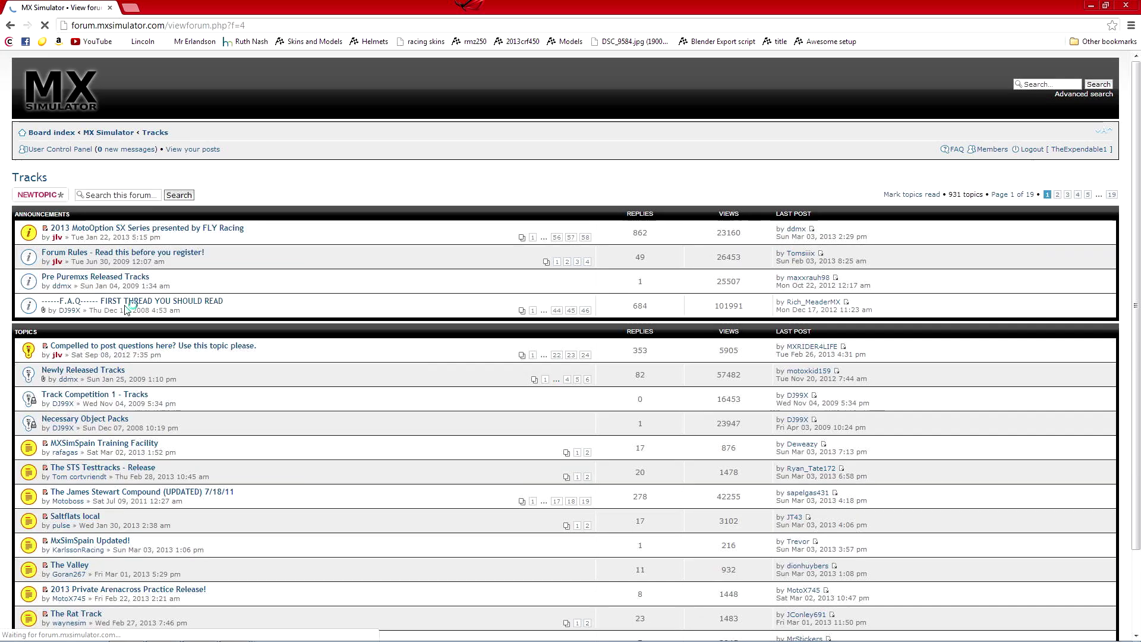
pyautogui.click(104, 421)
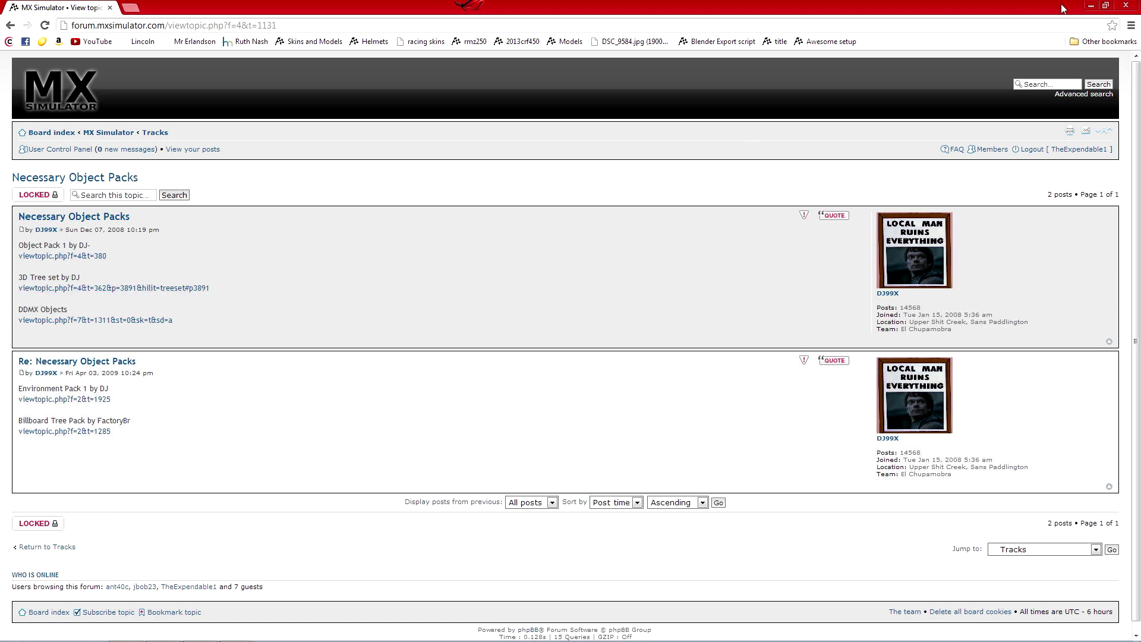
pyautogui.click(1091, 6)
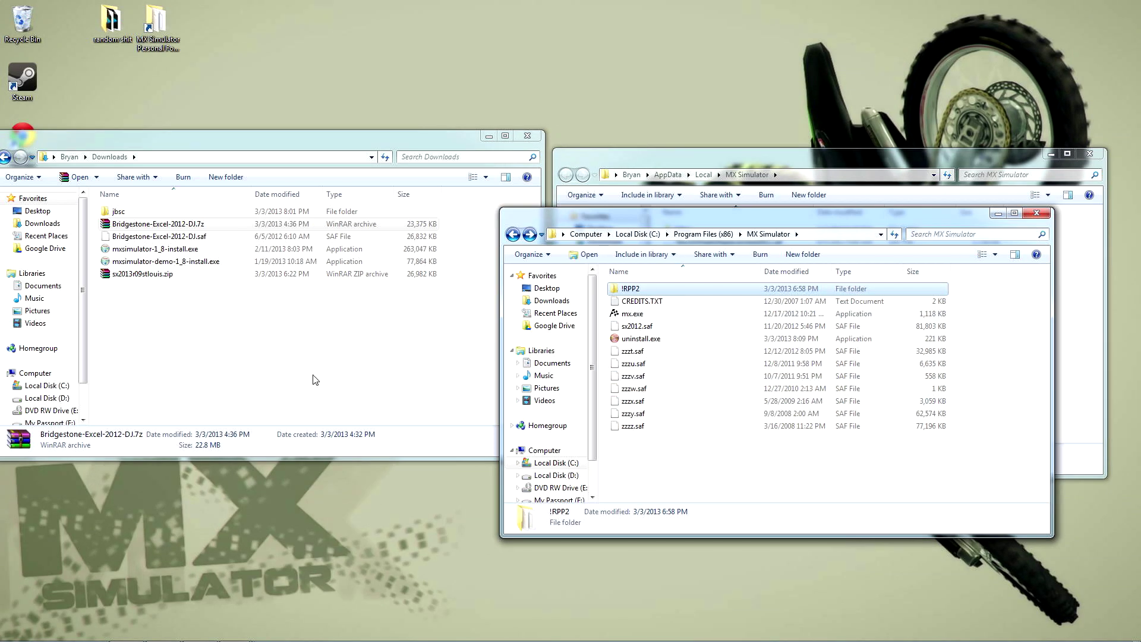
# Step: Move sx2013r09stlouis.zip and the jbsc folder from Downloads into the MX Simulator install folder
pyautogui.click(315, 380)
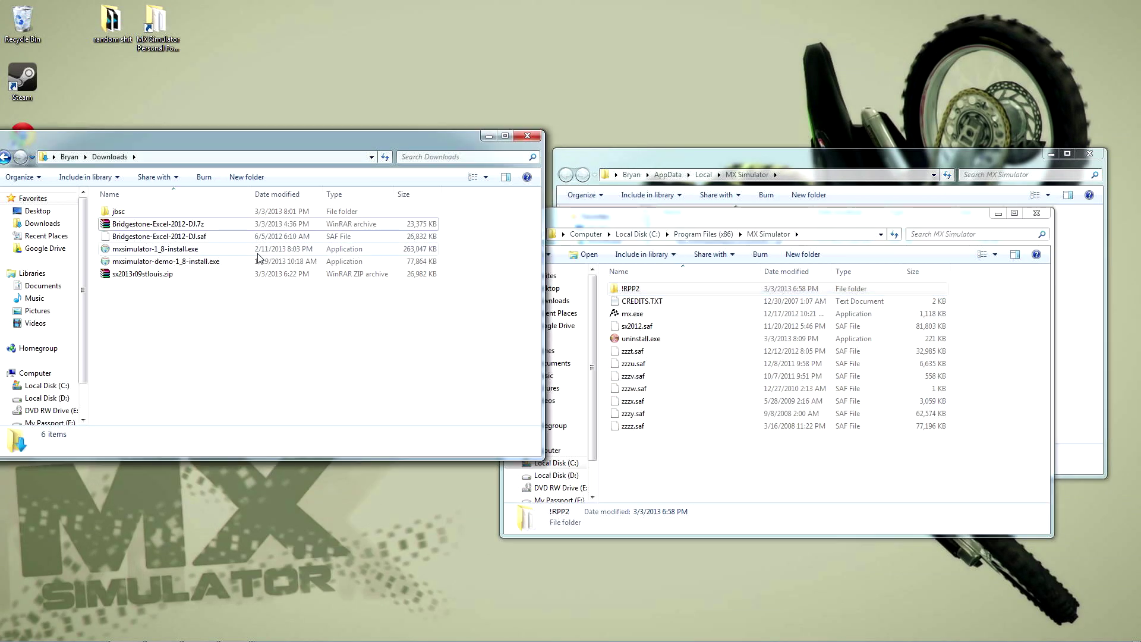
pyautogui.click(168, 277)
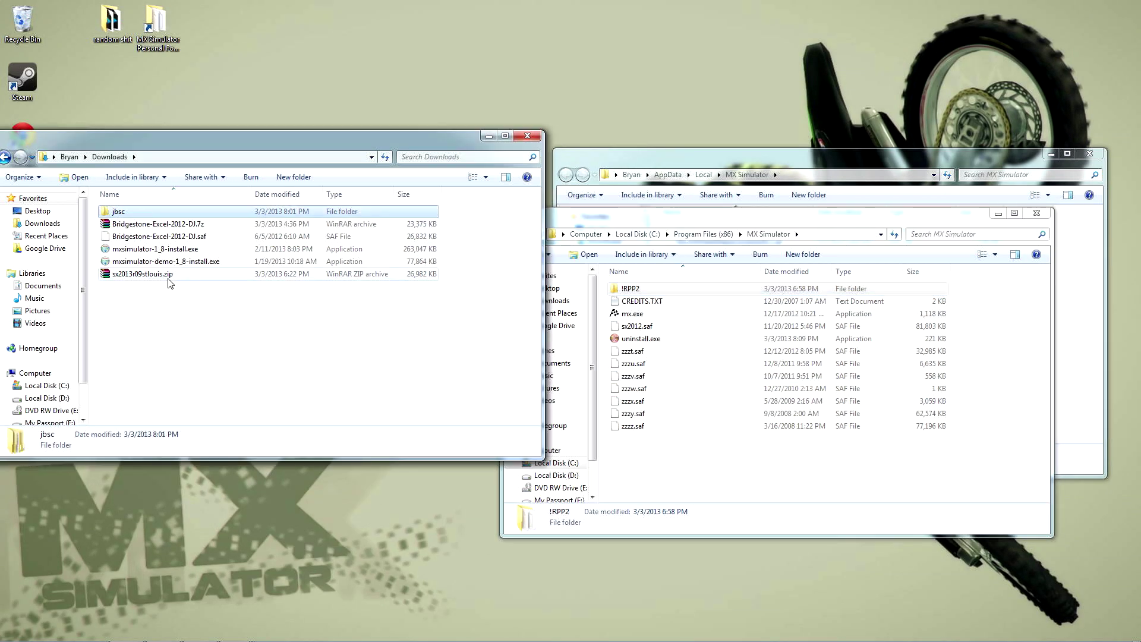
pyautogui.moveTo(145, 276); pyautogui.dragTo(749, 488)
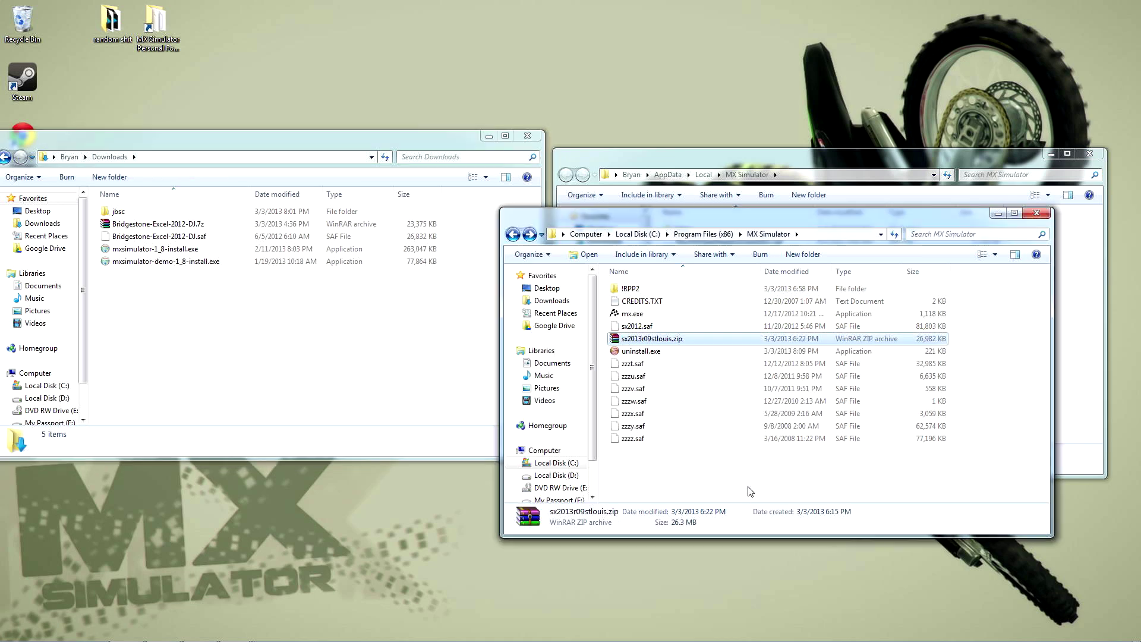
pyautogui.click(140, 210)
pyautogui.click(237, 214)
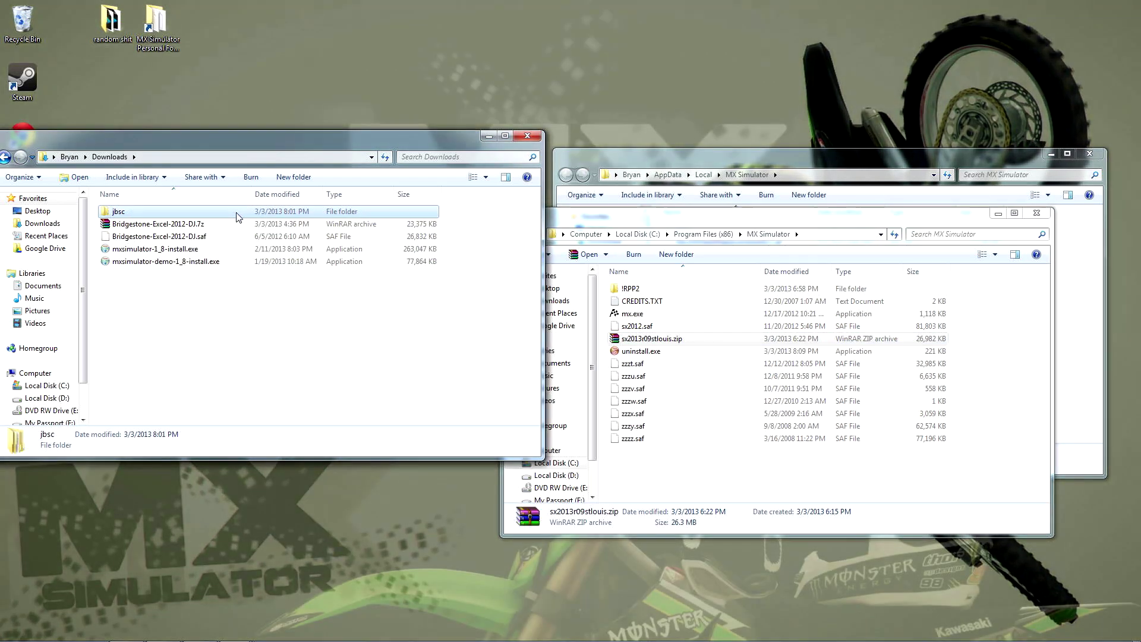
pyautogui.moveTo(238, 215); pyautogui.dragTo(761, 482)
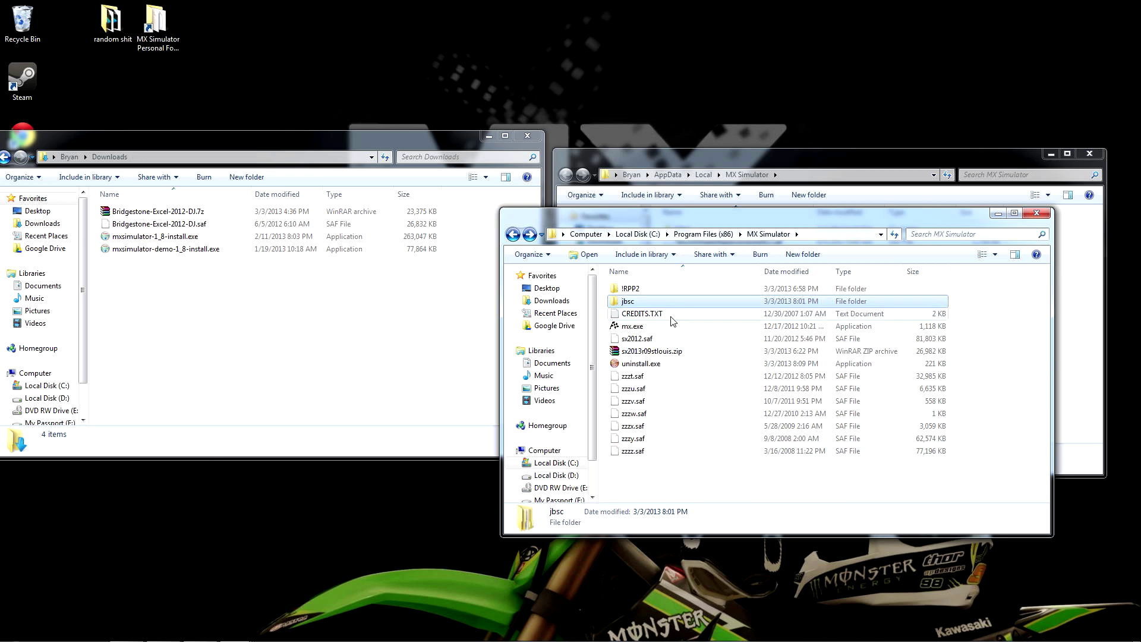
# Step: Extract sx2013r09stlouis.zip in place, then delete the leftover zip
pyautogui.rightClick(646, 354)
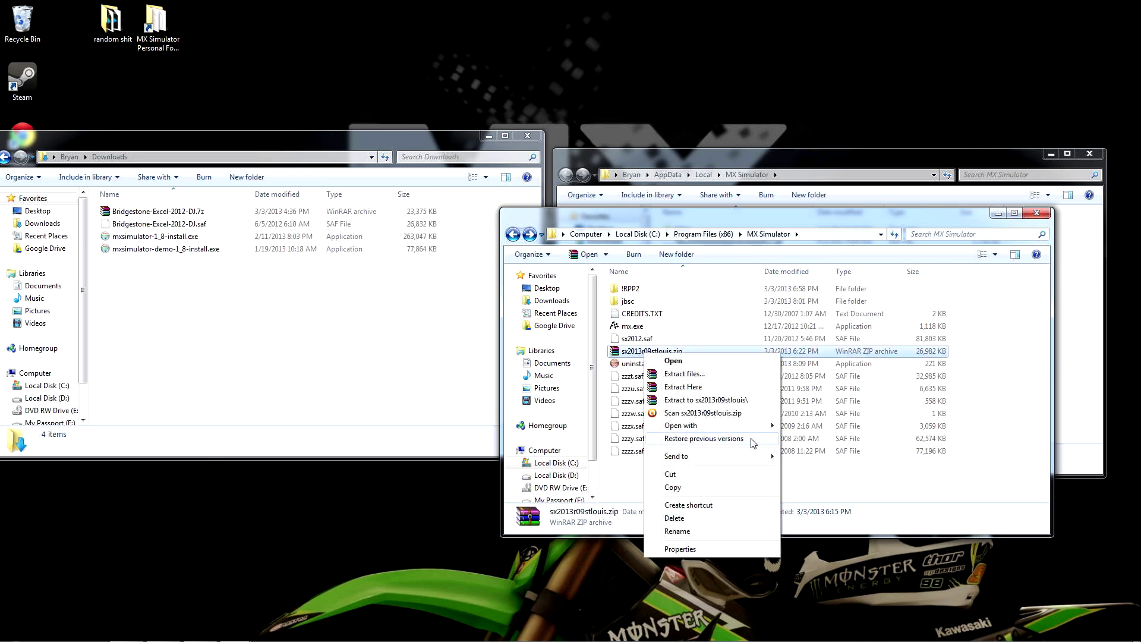
pyautogui.click(683, 387)
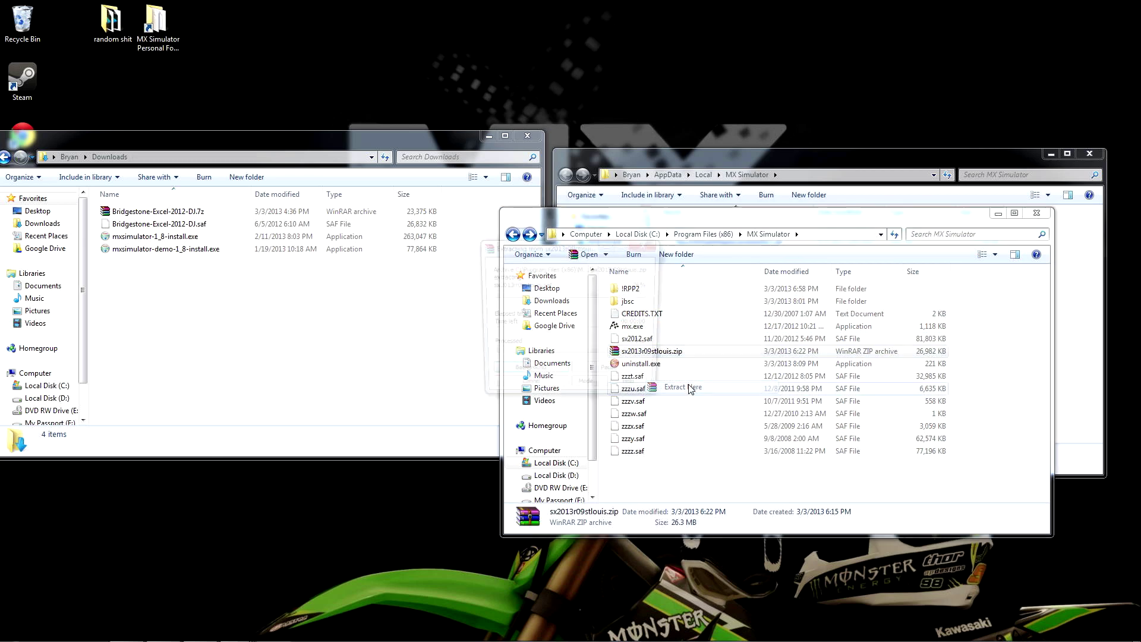
pyautogui.click(684, 355)
pyautogui.press('BackSpace')
pyautogui.press('Return')
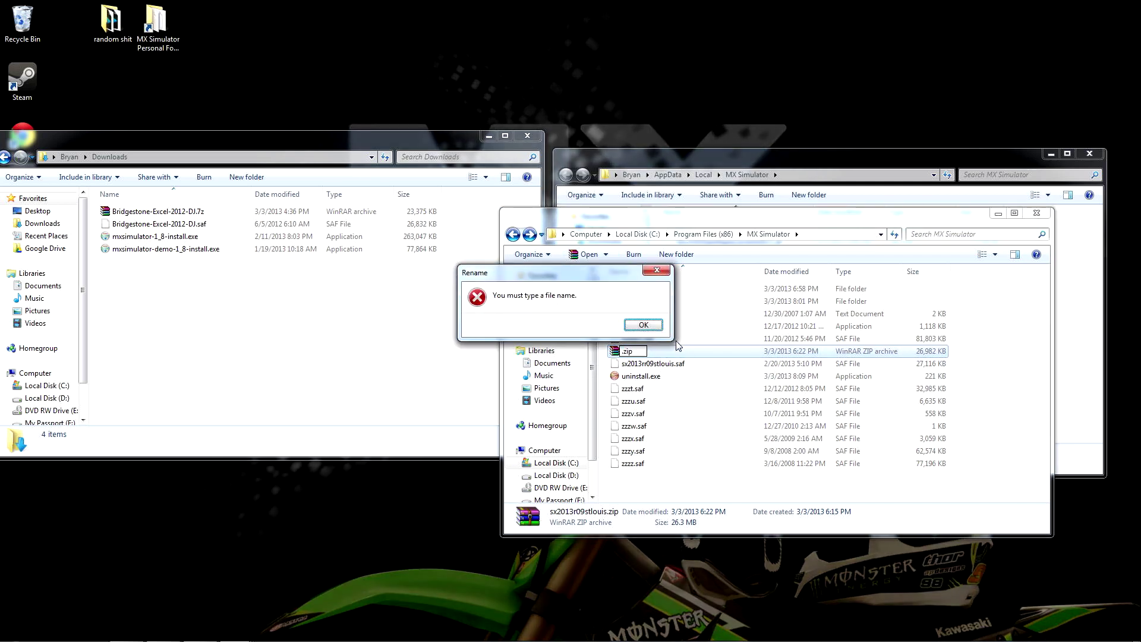
pyautogui.press('Return')
pyautogui.press('Delete')
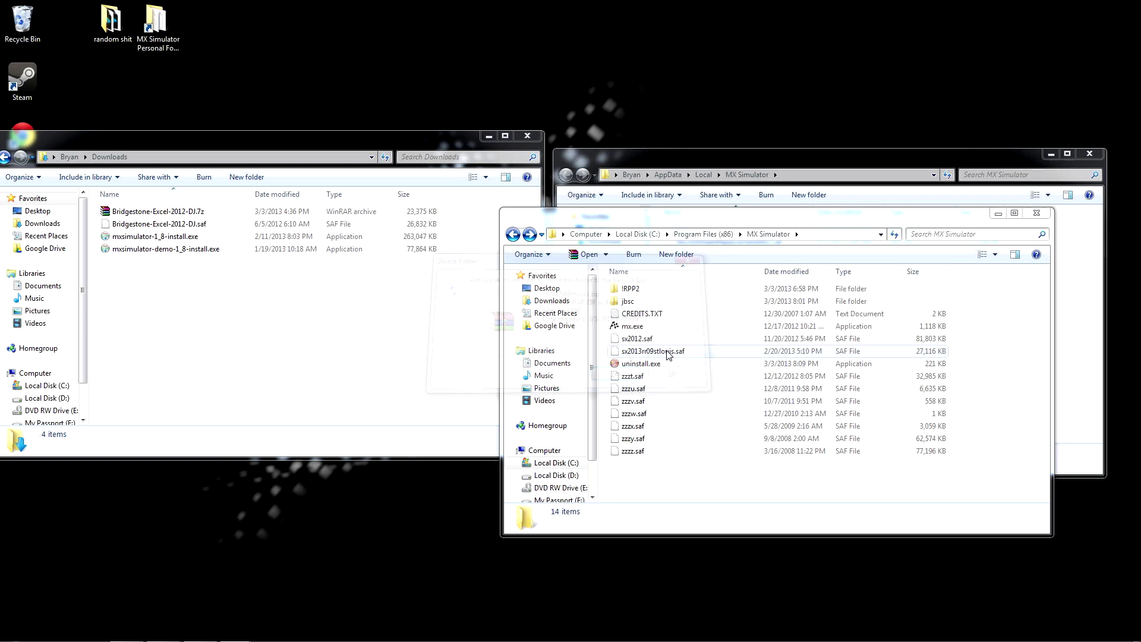
# Step: Check the jbsc folder's contents and return to the MX Simulator folder
pyautogui.click(633, 301)
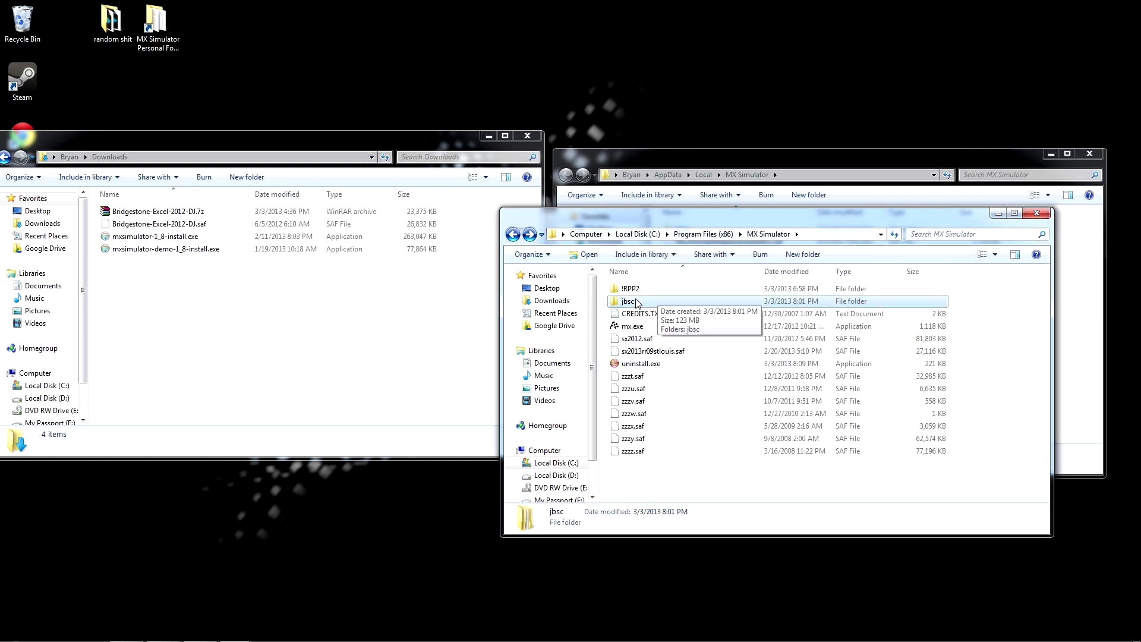
pyautogui.doubleClick(638, 304)
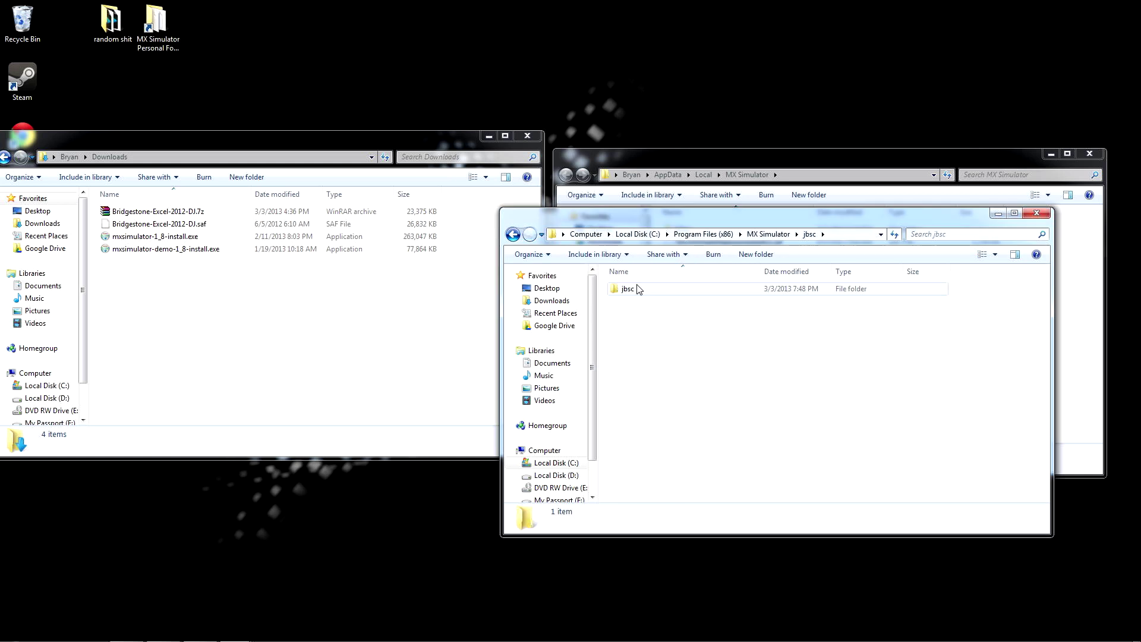
pyautogui.press('BackSpace')
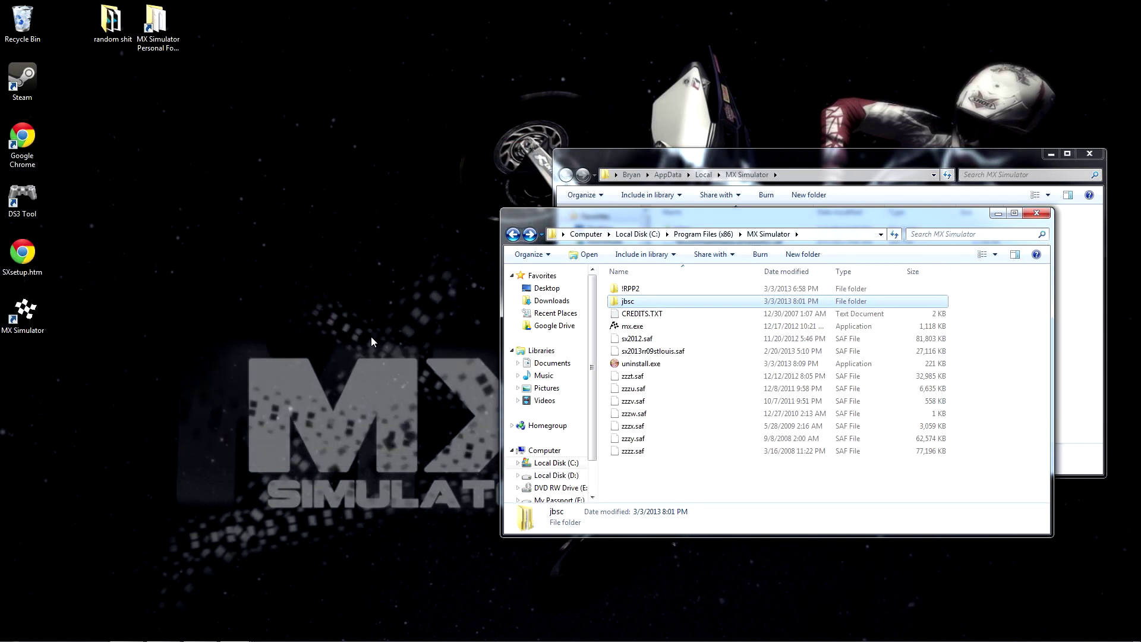
pyautogui.doubleClick(13, 295)
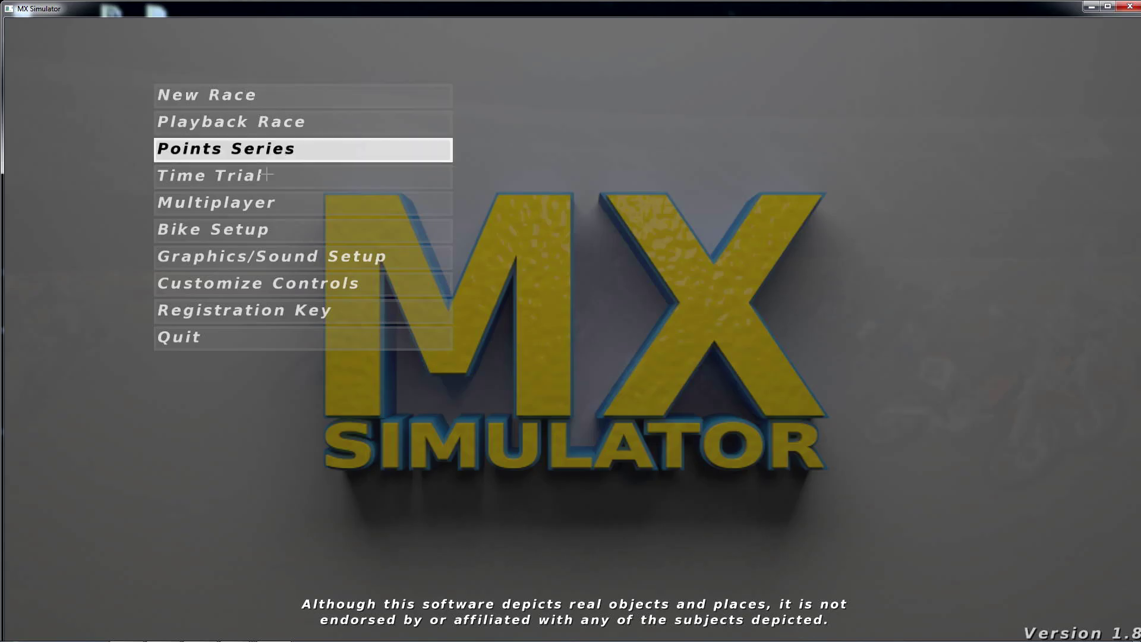
pyautogui.click(259, 97)
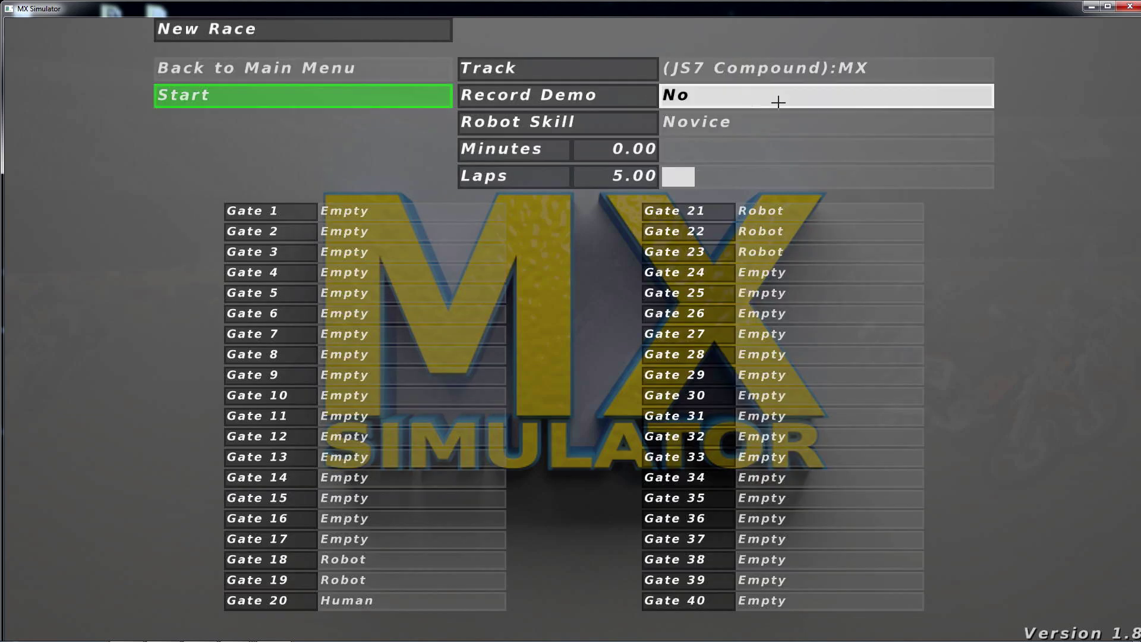
pyautogui.click(299, 101)
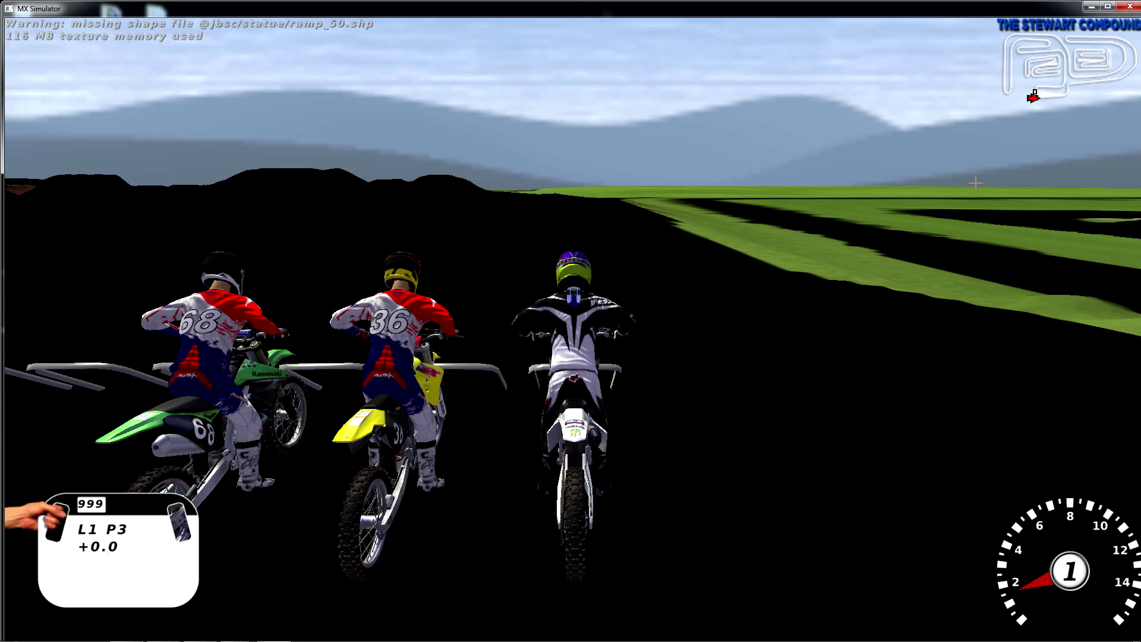
pyautogui.press('Escape')
pyautogui.click(196, 337)
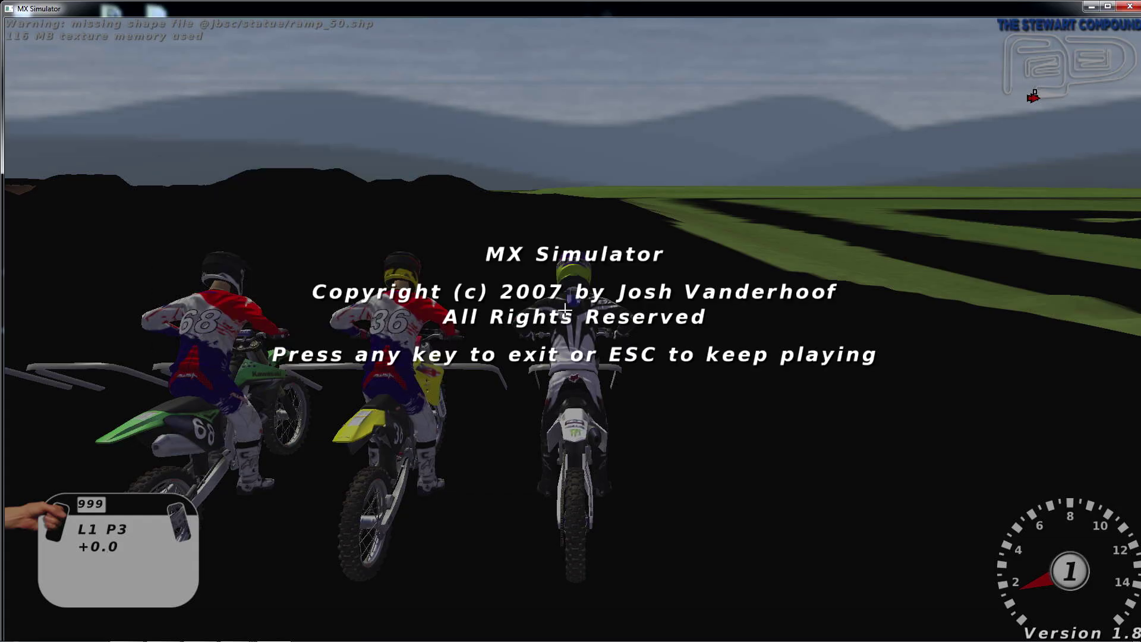
pyautogui.press('Return')
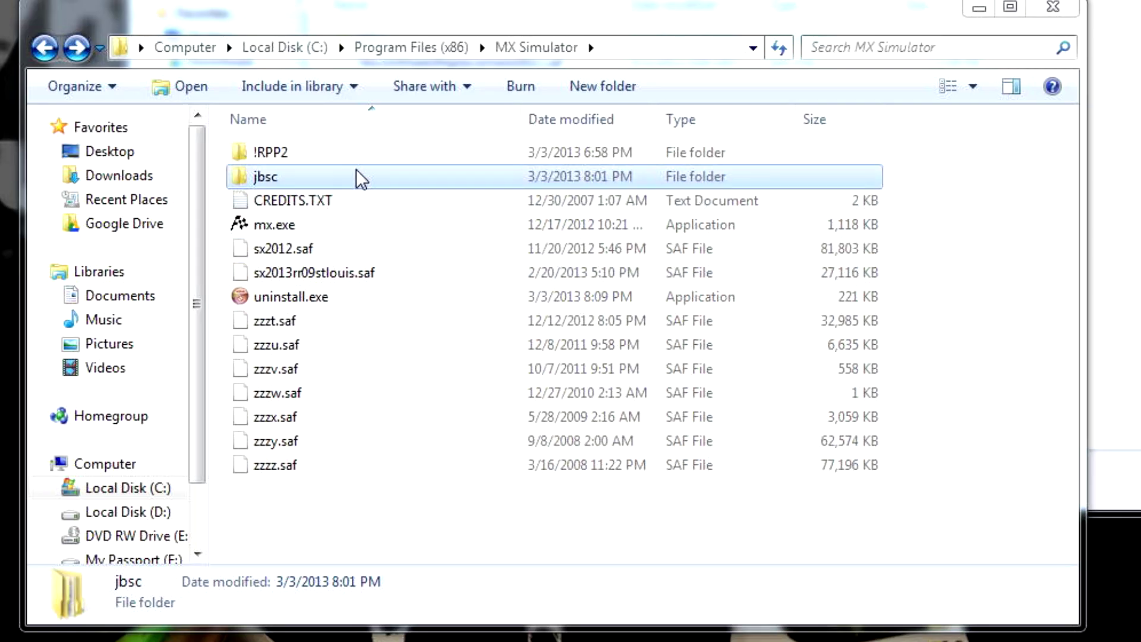
# Step: Paste the copied jbsc folder into the MX Simulator folder, merging it with the existing one
pyautogui.doubleClick(316, 176)
pyautogui.click(305, 150)
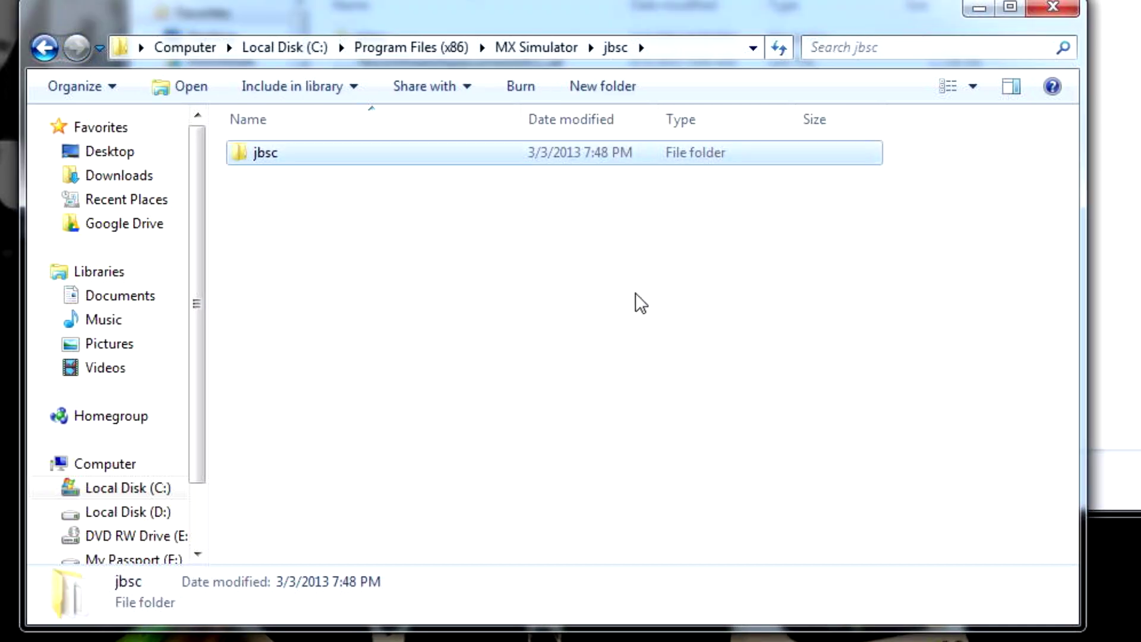
pyautogui.press('BackSpace')
pyautogui.click(369, 516)
pyautogui.hotkey('ctrl', 'v')
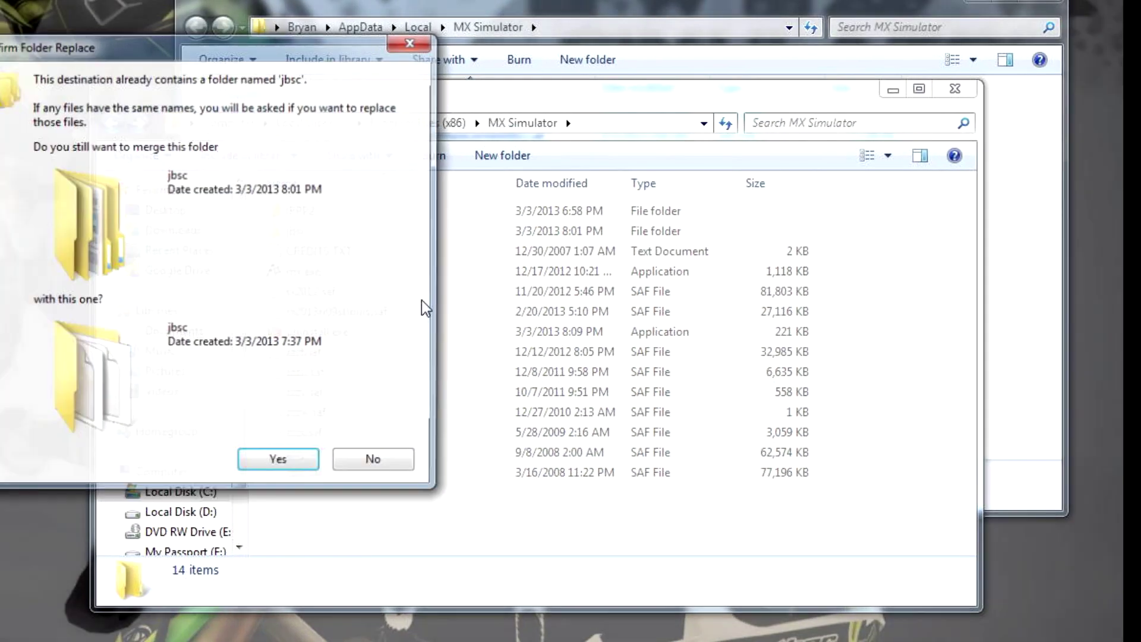
pyautogui.click(283, 461)
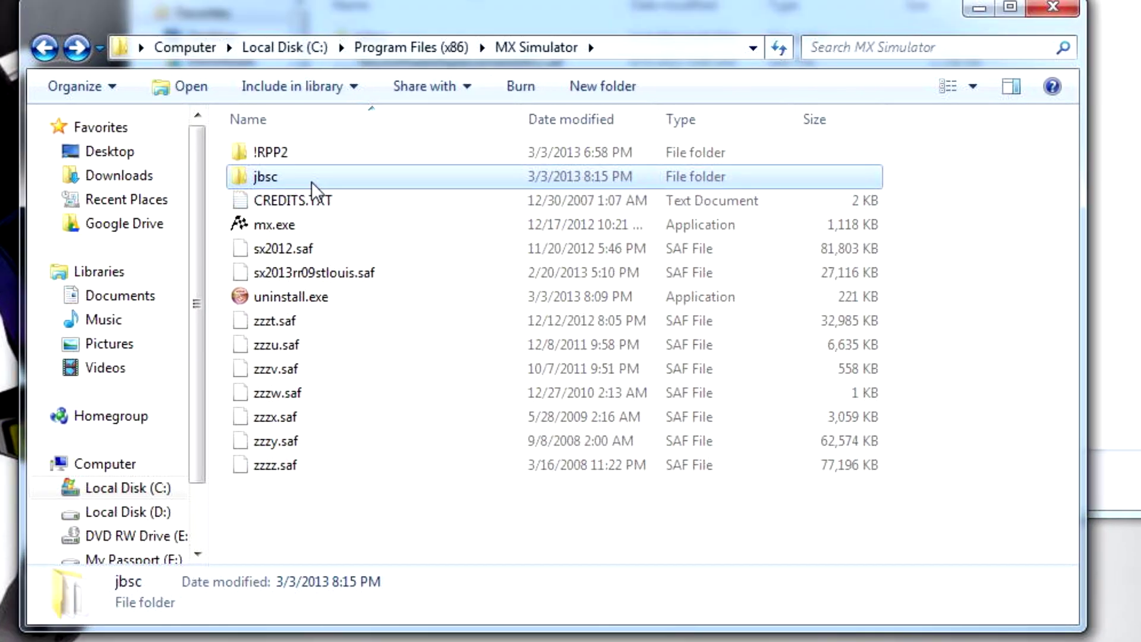
# Step: Delete the nested duplicate jbsc subfolder inside the merged jbsc folder
pyautogui.doubleClick(310, 178)
pyautogui.click(283, 202)
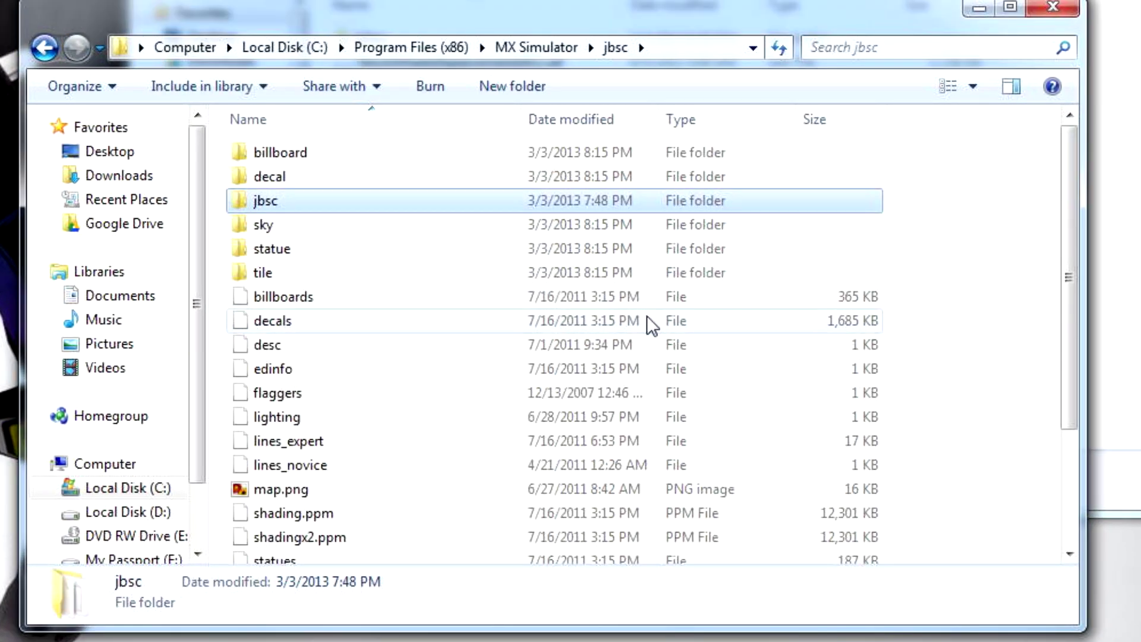
pyautogui.press('Delete')
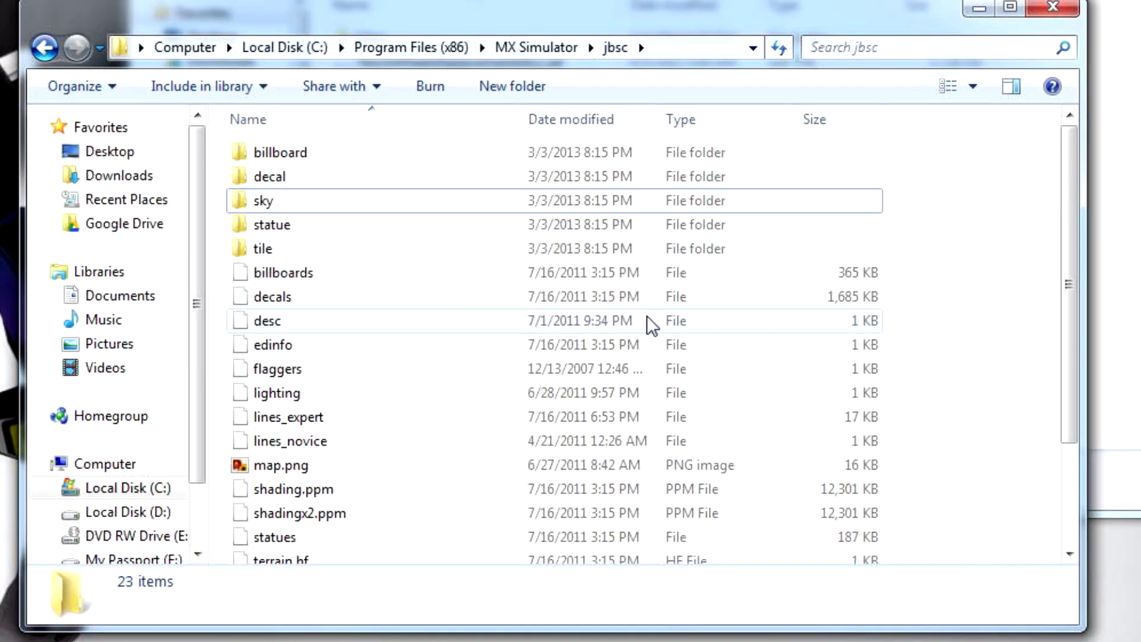
pyautogui.press('BackSpace')
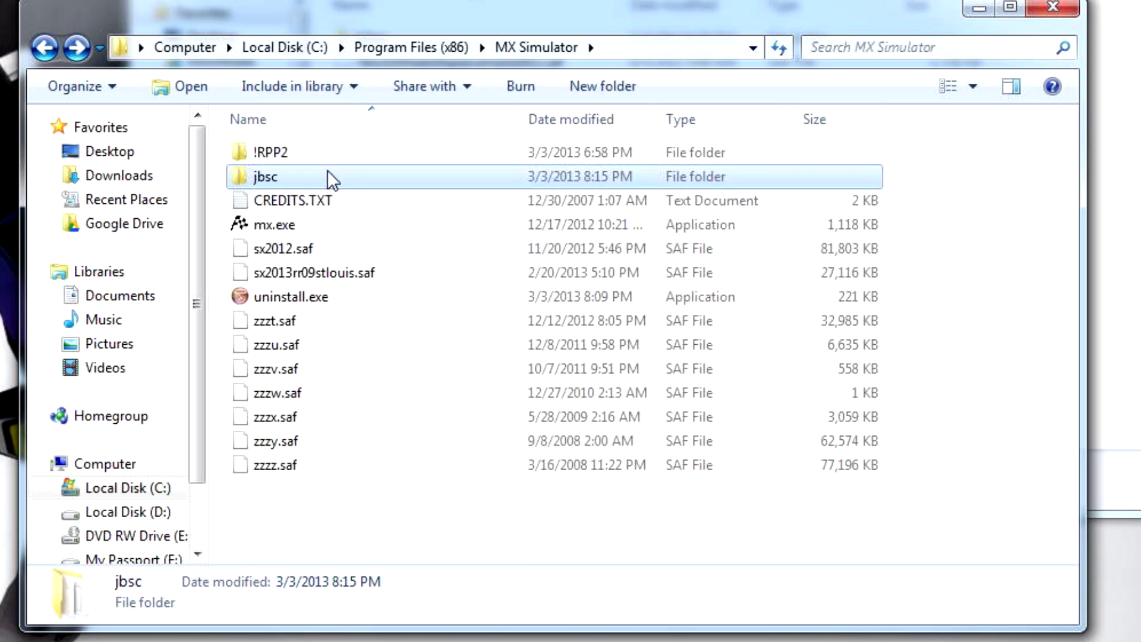
pyautogui.click(416, 546)
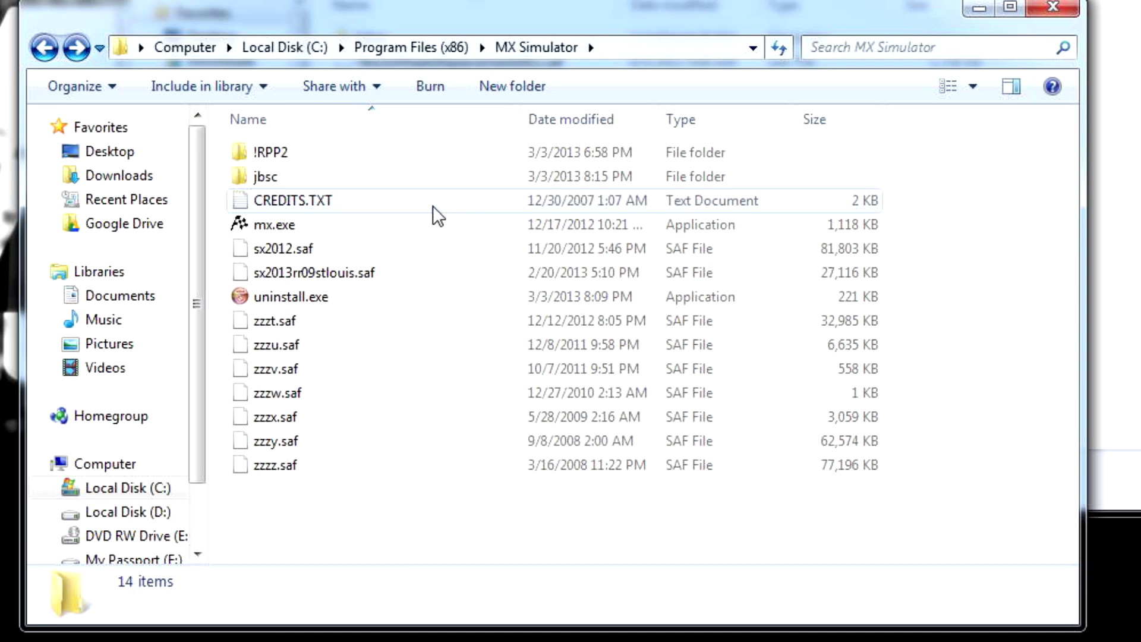
# Step: Review the jbsc folder's 23 track items, including terrain.png, then return to the install folder
pyautogui.doubleClick(294, 177)
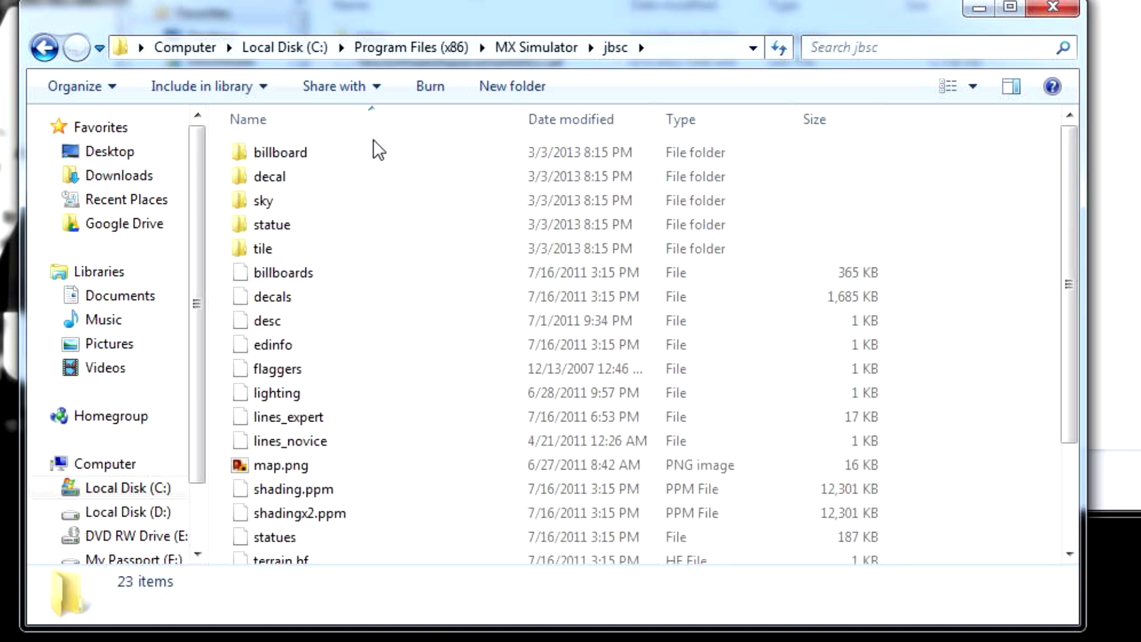
pyautogui.scroll(-2, 374, 475)
pyautogui.press('BackSpace')
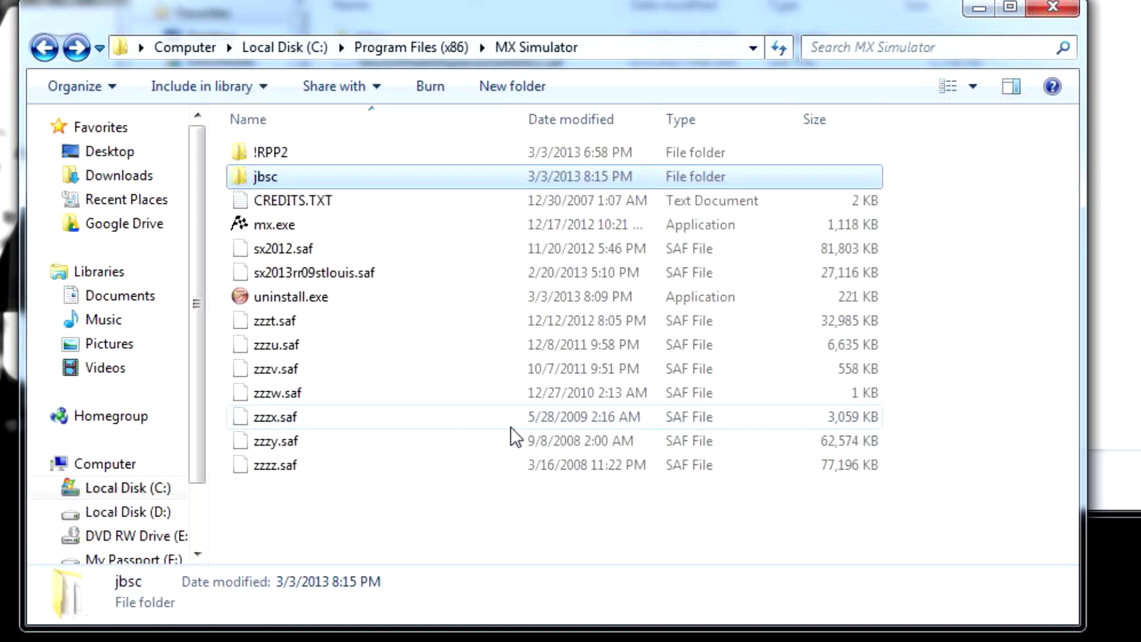
pyautogui.doubleClick(273, 176)
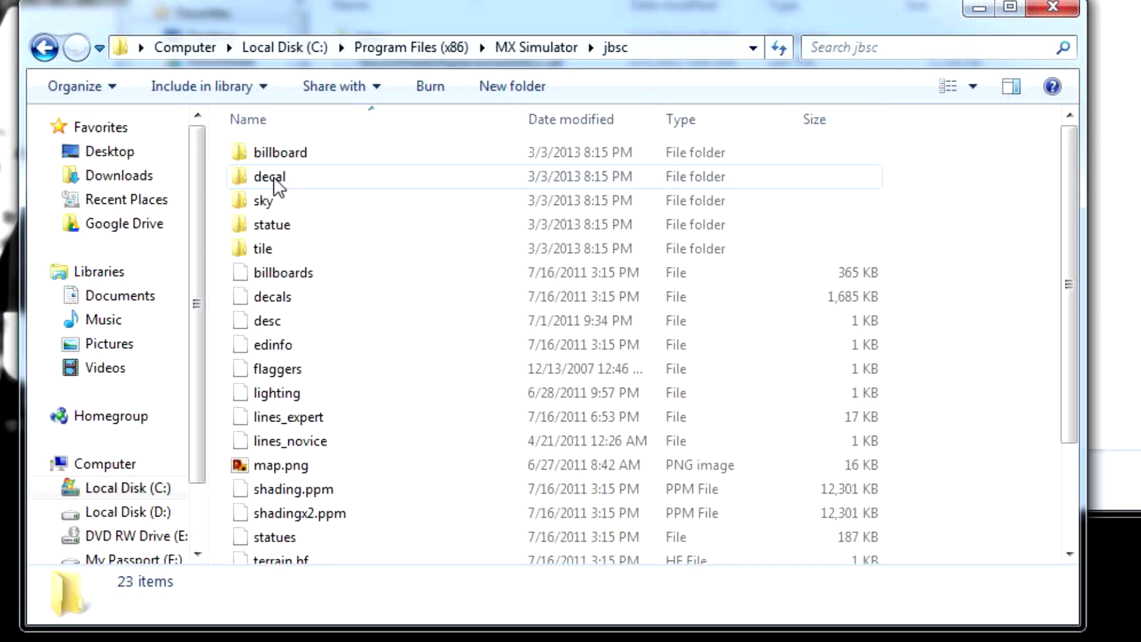
pyautogui.scroll(-2, 529, 392)
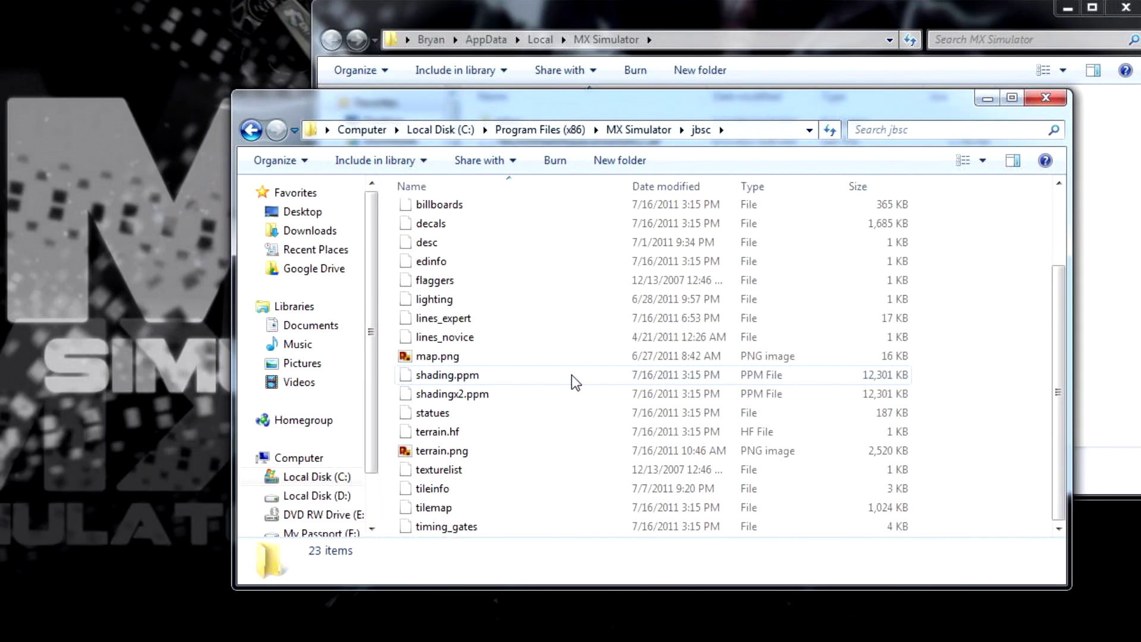
pyautogui.press('BackSpace')
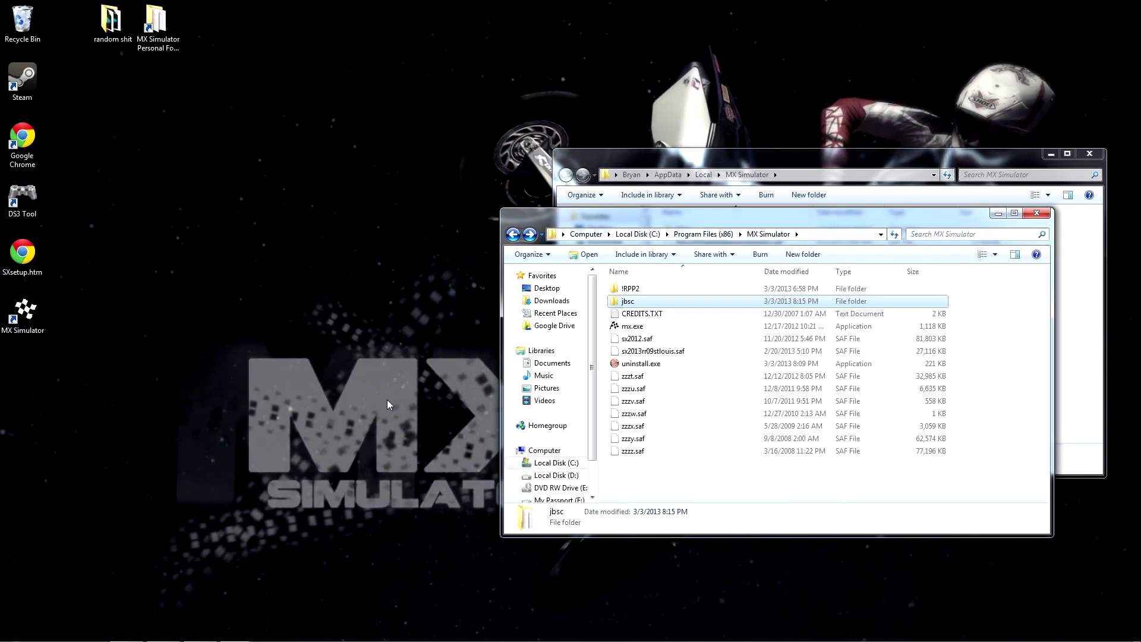
# Step: Launch MX Simulator, start a new race on JS7 Compound, and open Bike Setup from the menu
pyautogui.doubleClick(25, 318)
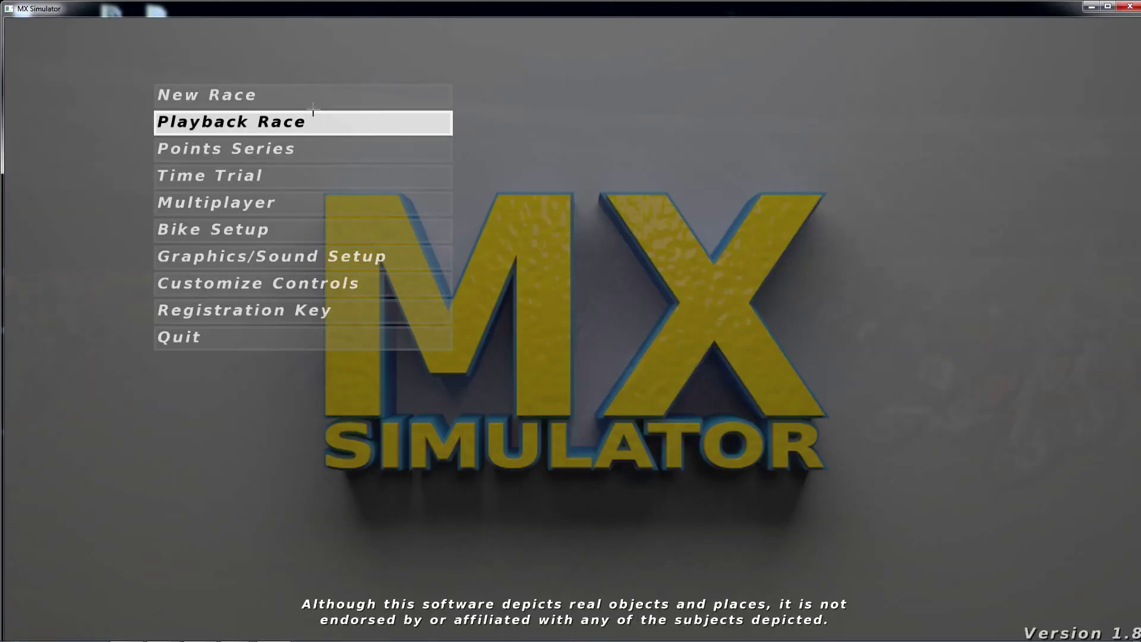
pyautogui.click(306, 97)
pyautogui.click(292, 96)
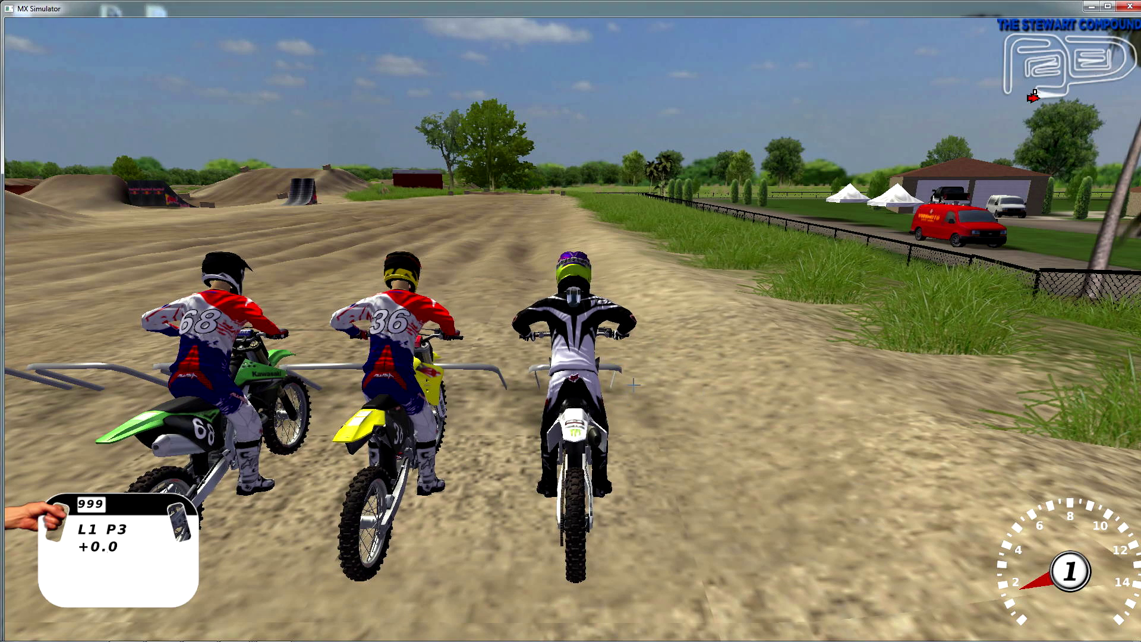
pyautogui.press('Escape')
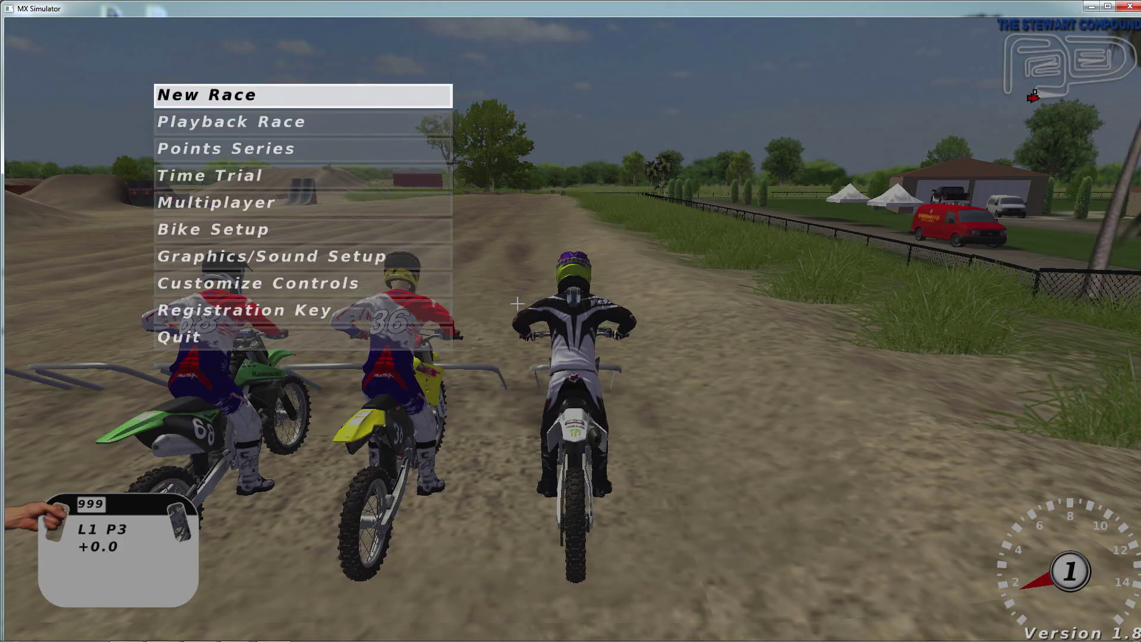
pyautogui.click(353, 231)
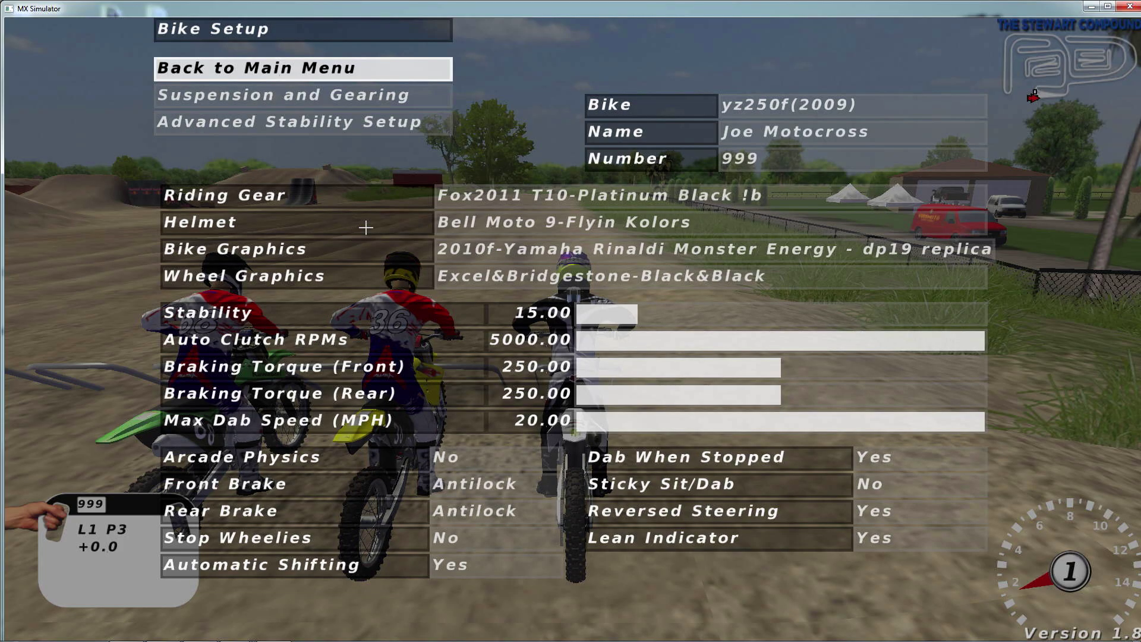
pyautogui.click(603, 194)
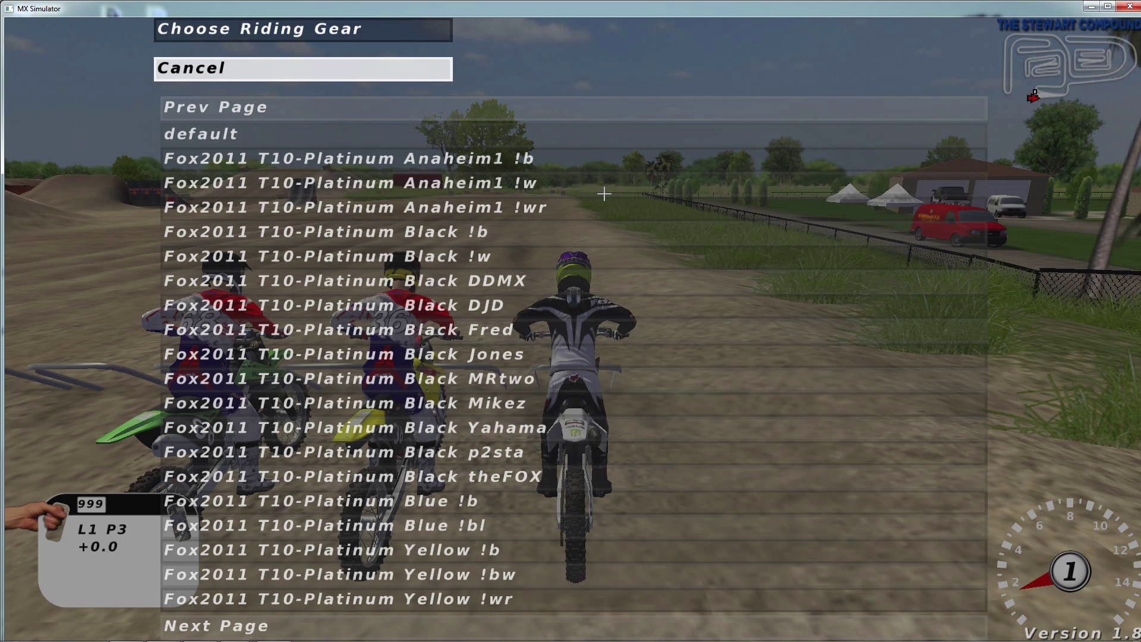
pyautogui.click(291, 70)
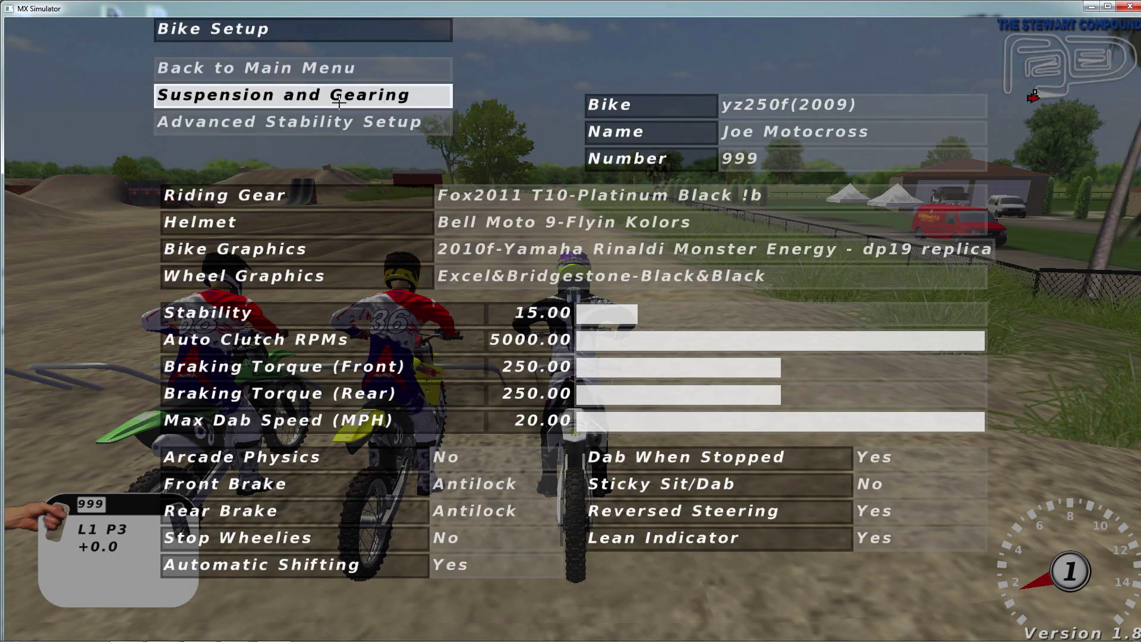
pyautogui.click(321, 68)
pyautogui.click(223, 229)
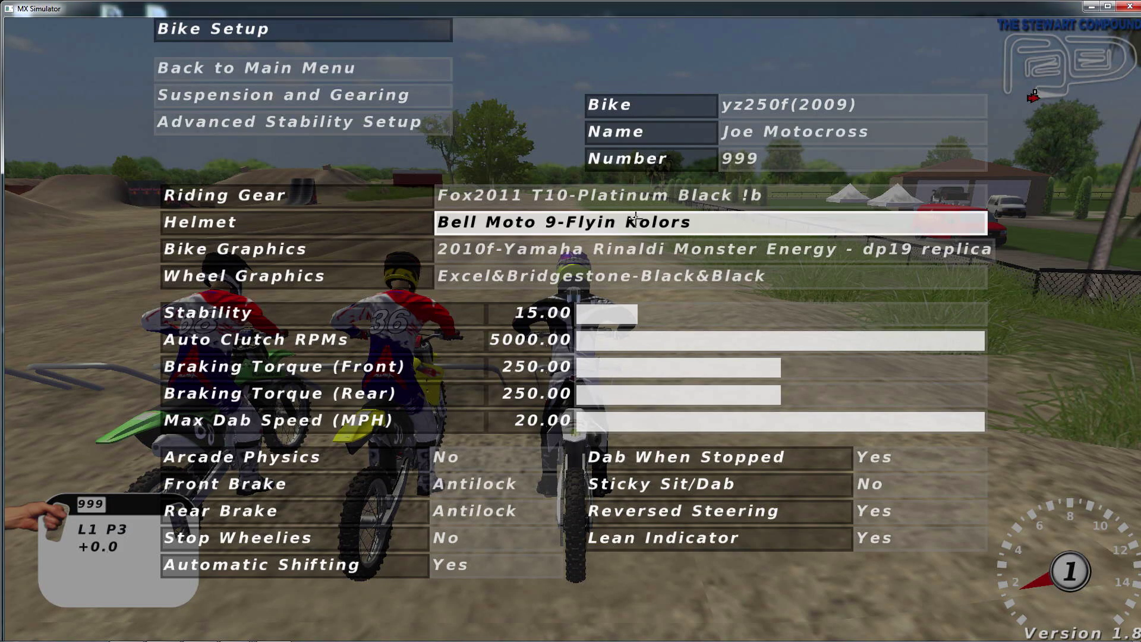
pyautogui.click(563, 191)
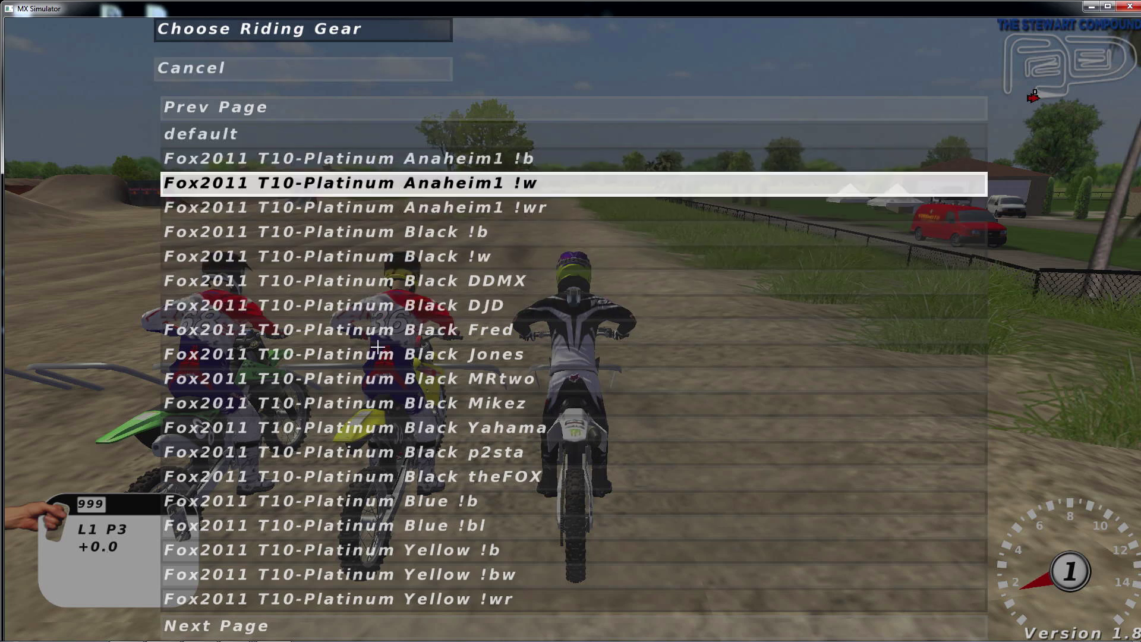
pyautogui.click(248, 612)
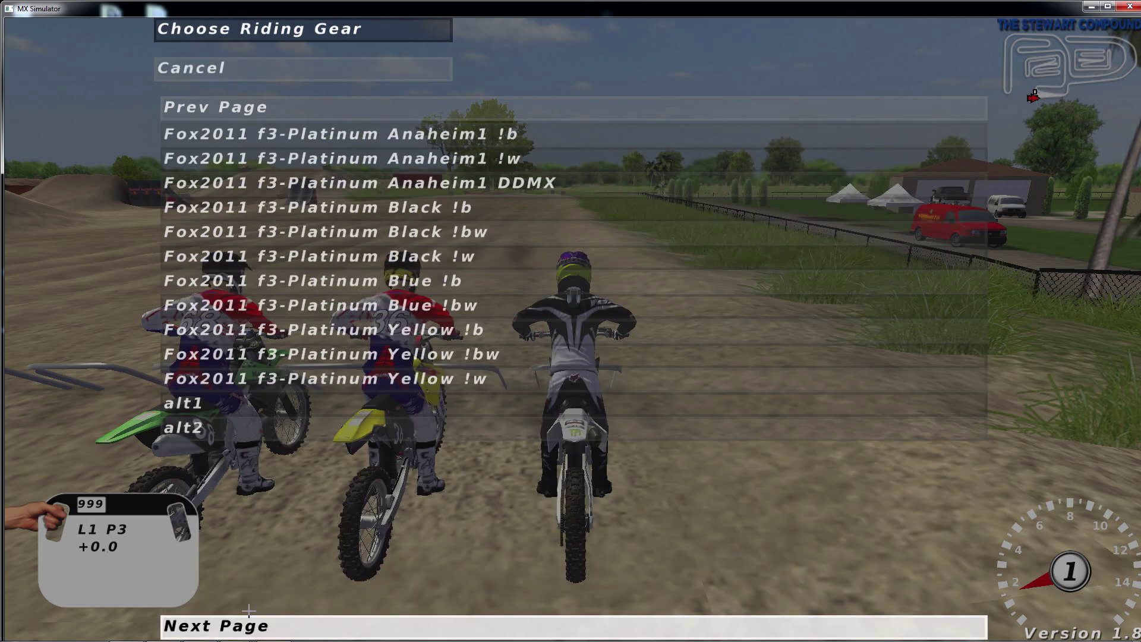
pyautogui.click(218, 106)
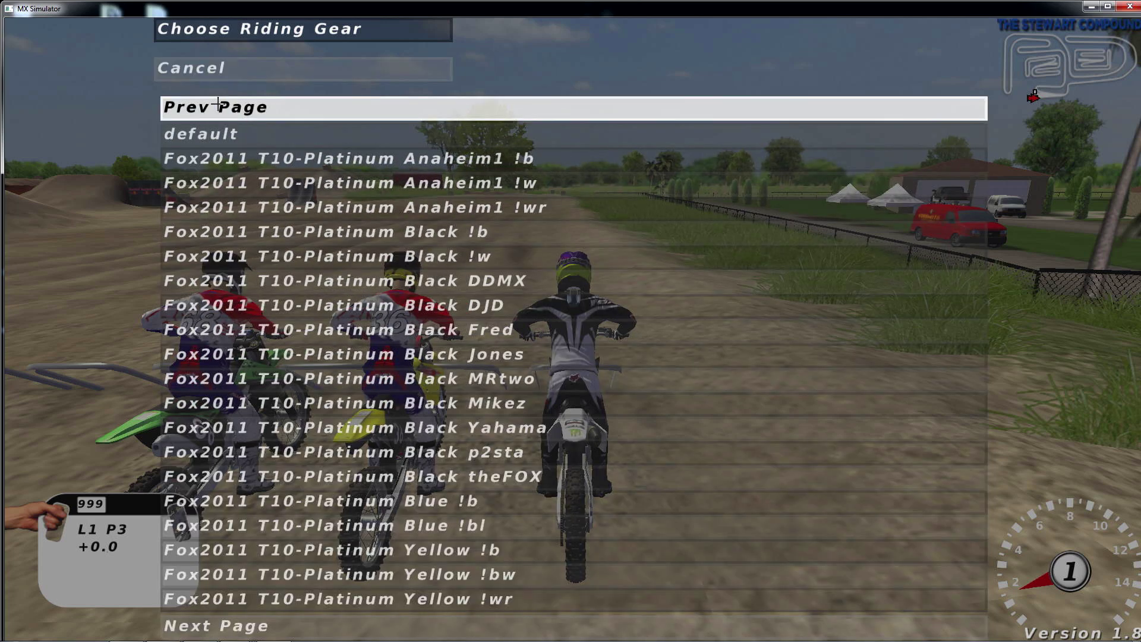
pyautogui.click(428, 234)
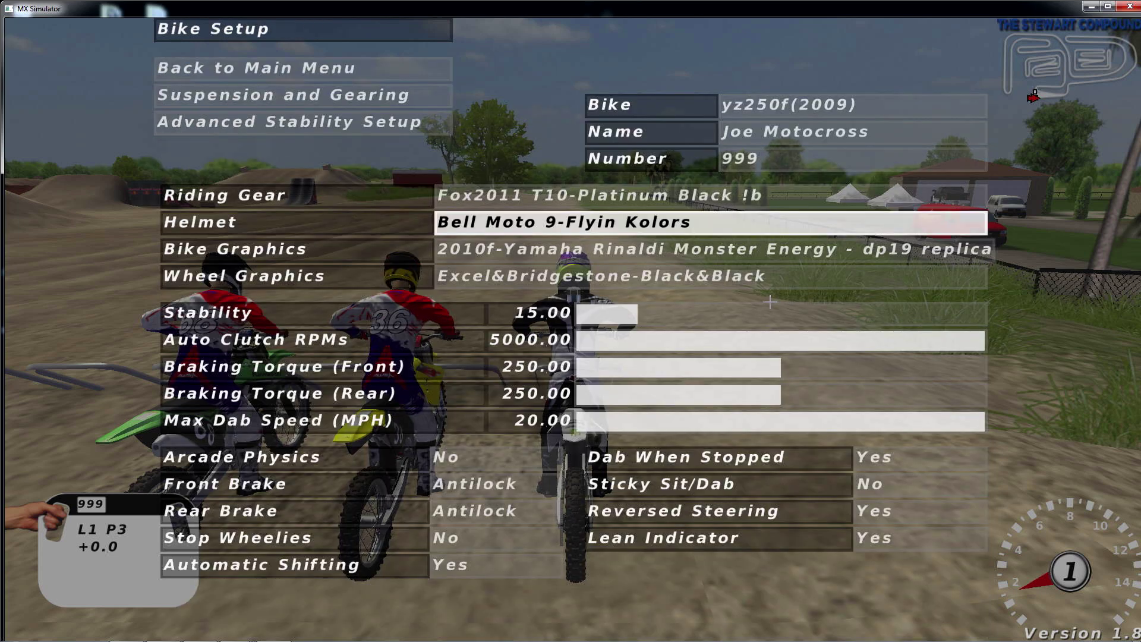
pyautogui.click(623, 223)
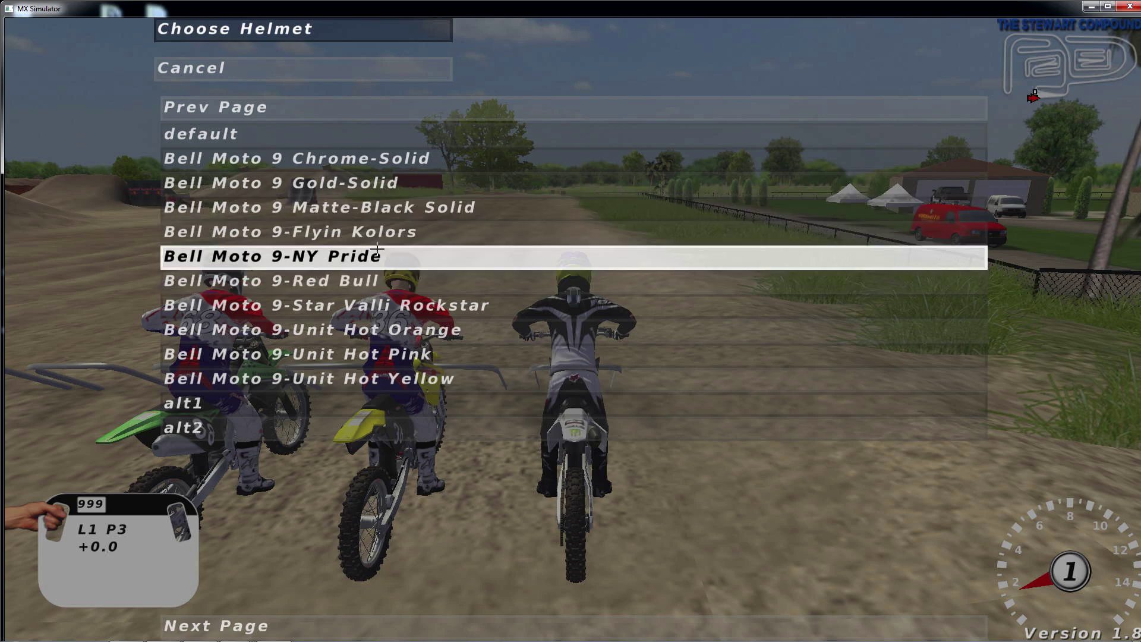
pyautogui.click(385, 232)
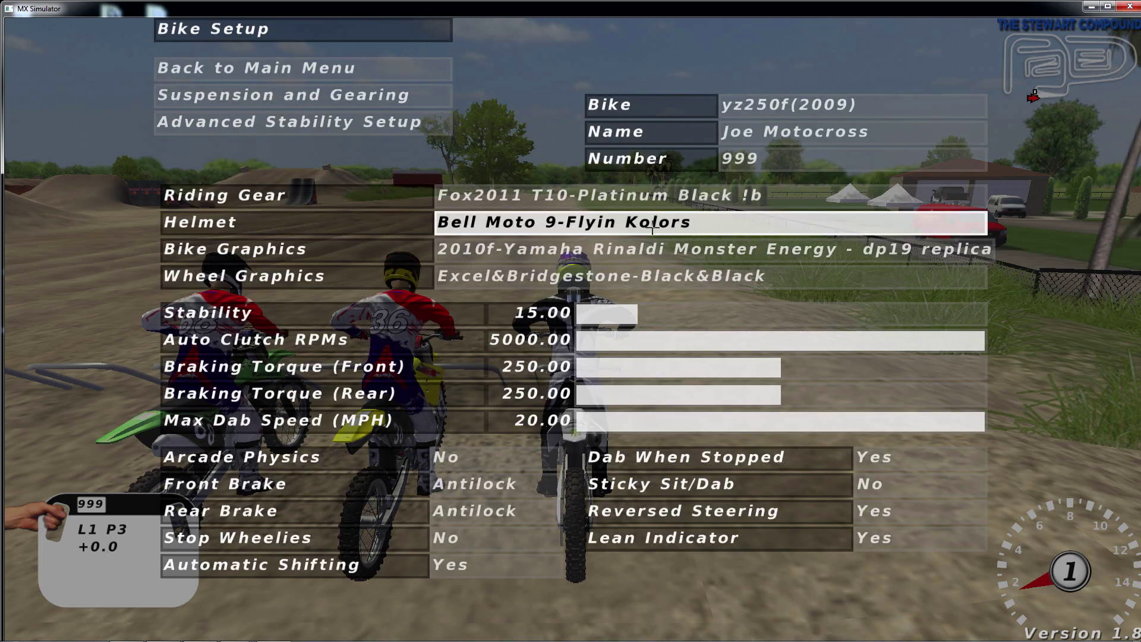
# Step: Pick the yz250f(2009) bike from the second page of bikes
pyautogui.click(791, 105)
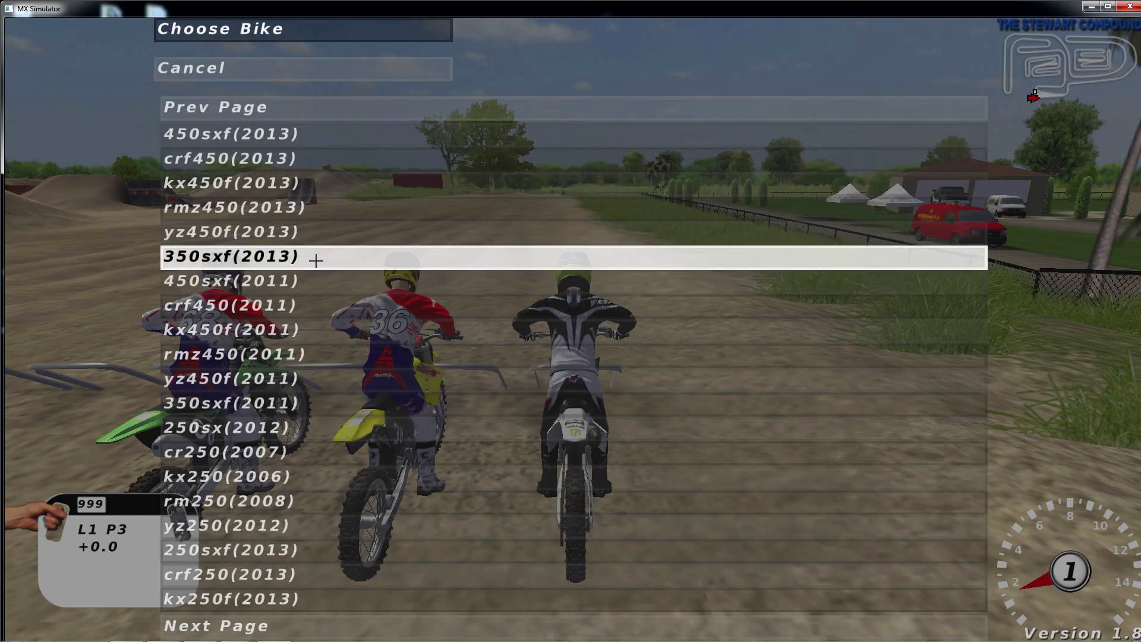
pyautogui.click(285, 625)
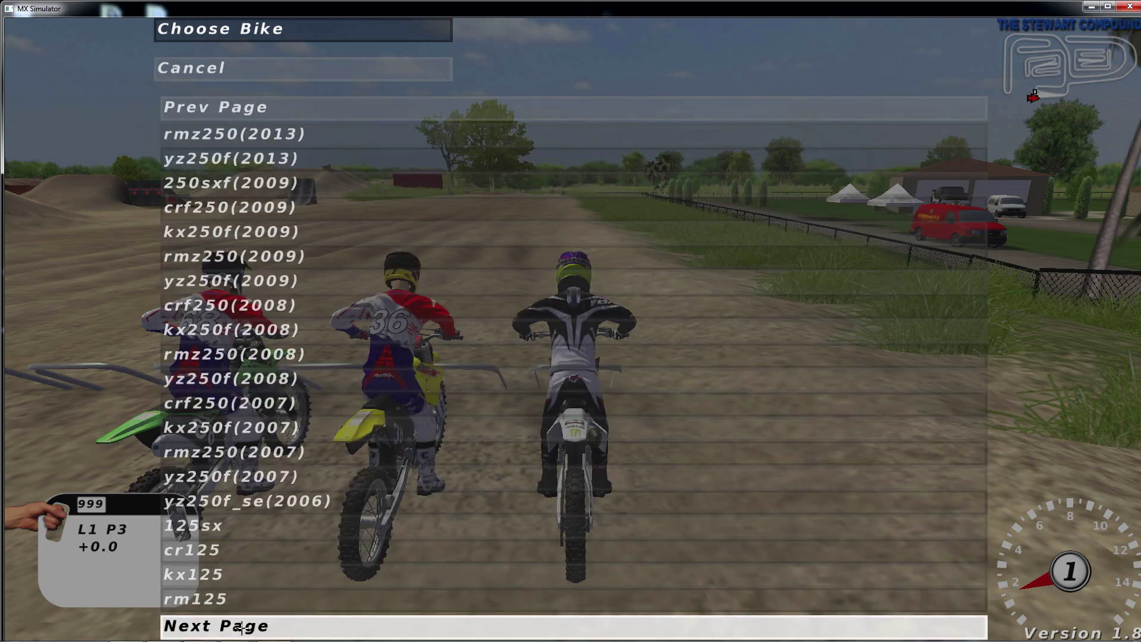
pyautogui.click(252, 284)
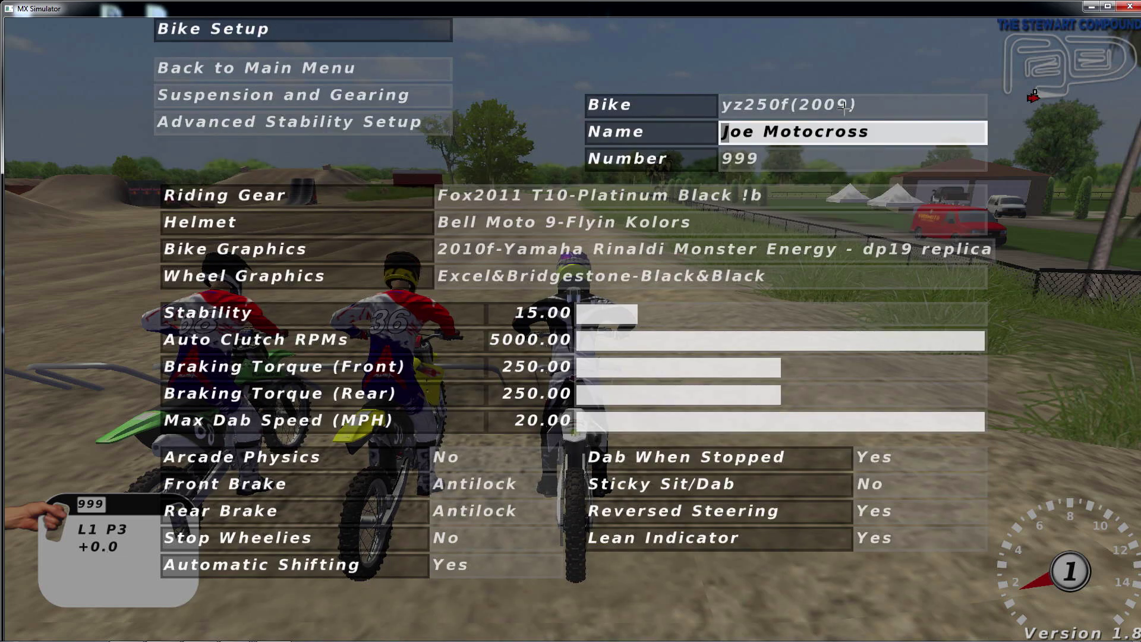
pyautogui.click(803, 107)
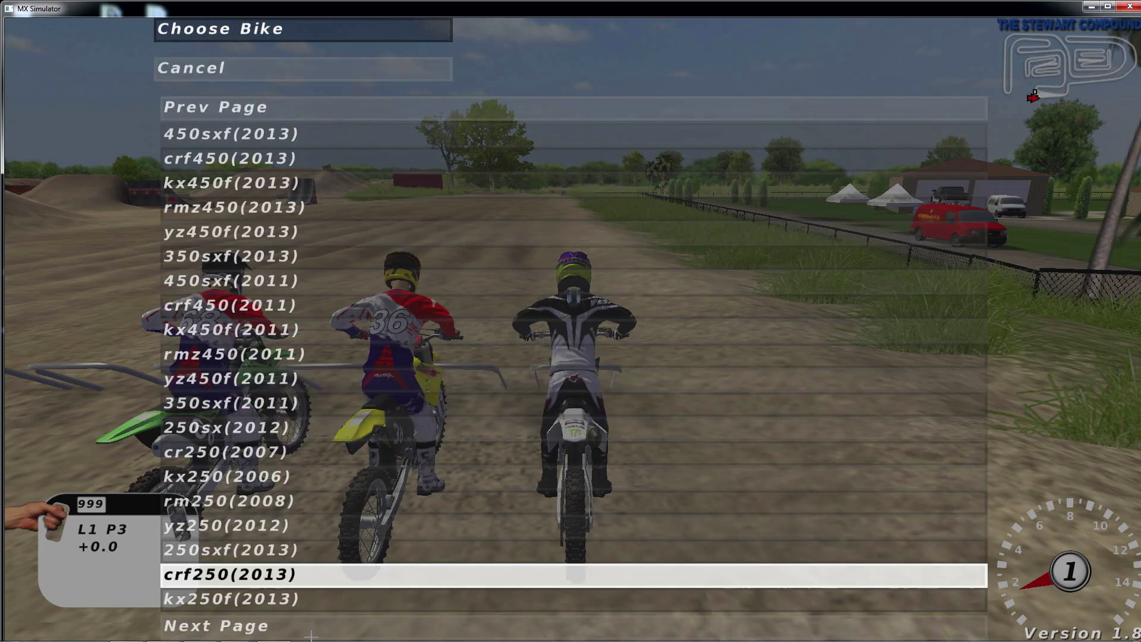
pyautogui.click(433, 626)
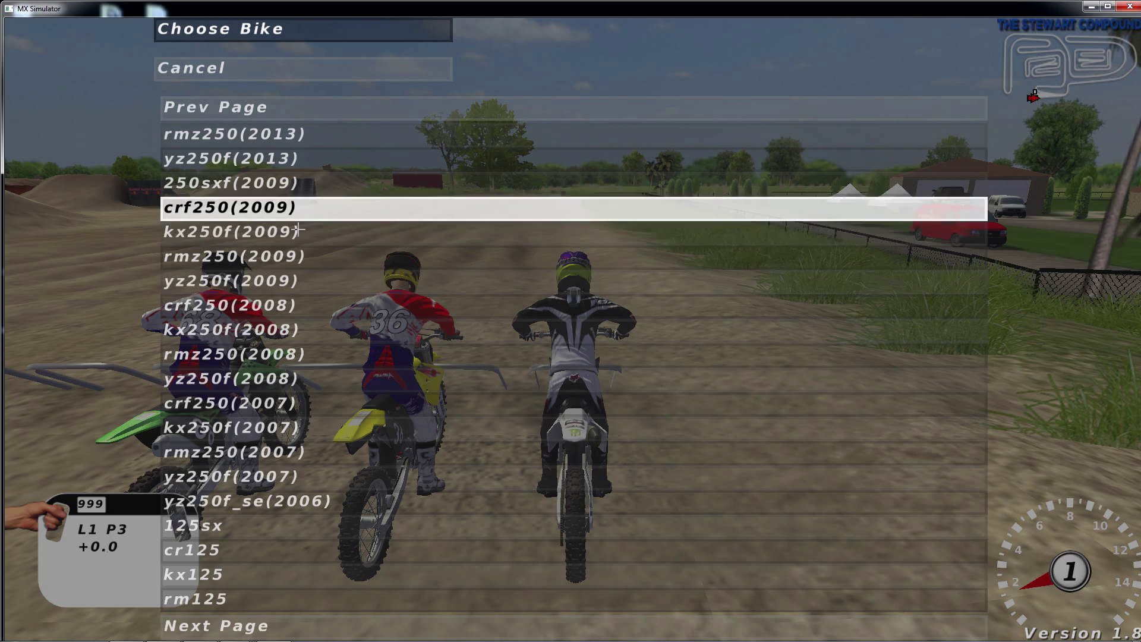
pyautogui.click(275, 279)
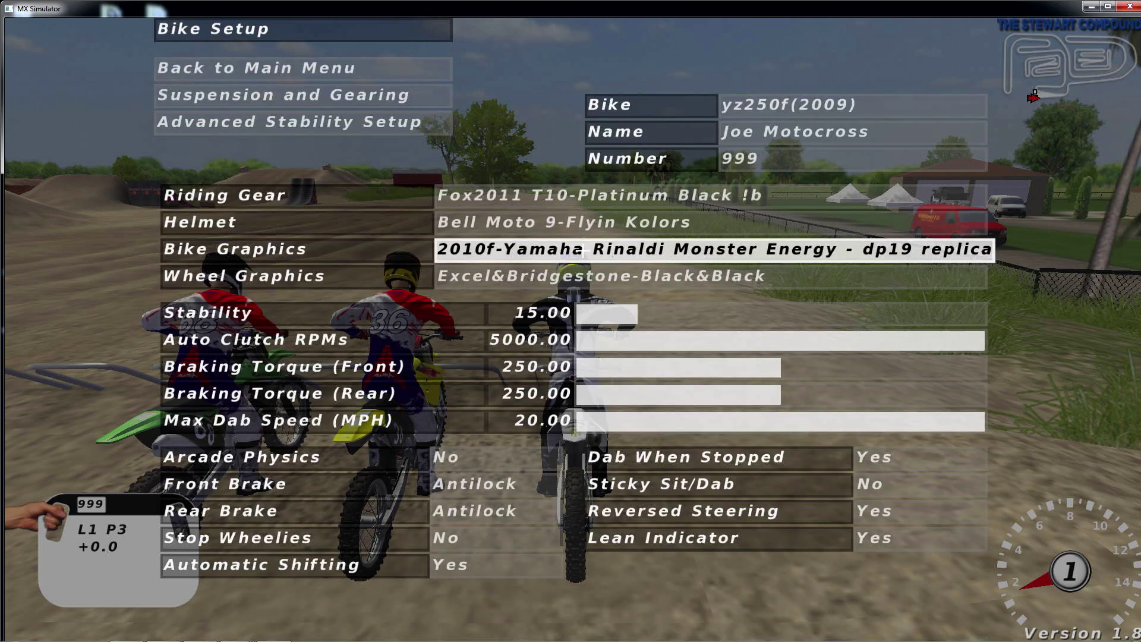
pyautogui.click(280, 249)
pyautogui.click(250, 68)
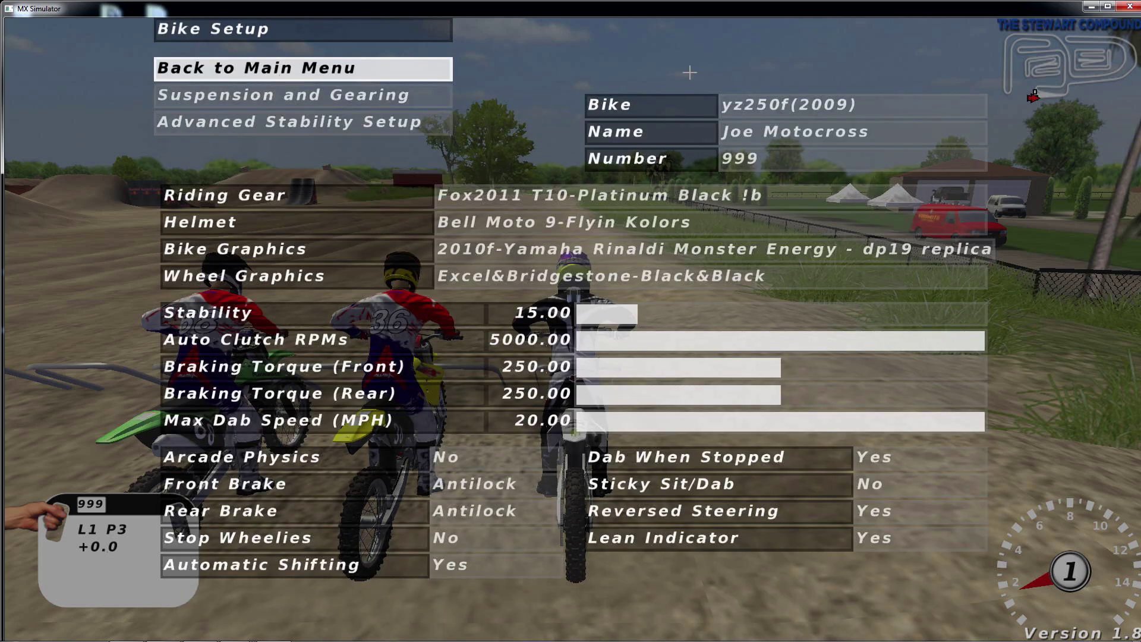
# Step: Try the yz250f(2013) bike and look through its graphics list
pyautogui.click(778, 107)
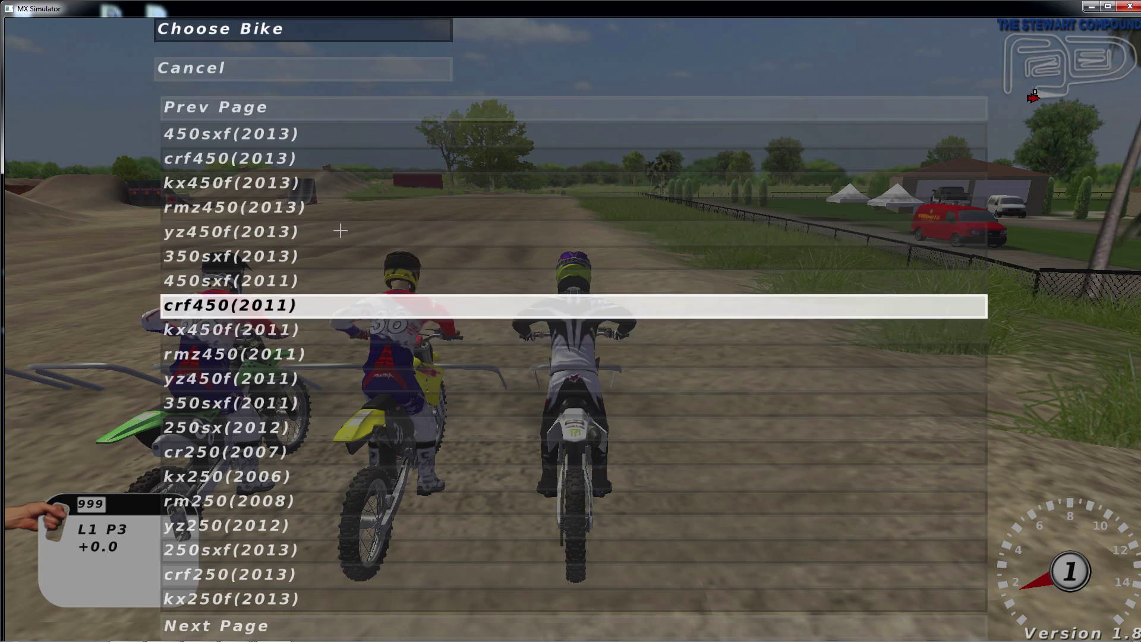
pyautogui.click(252, 618)
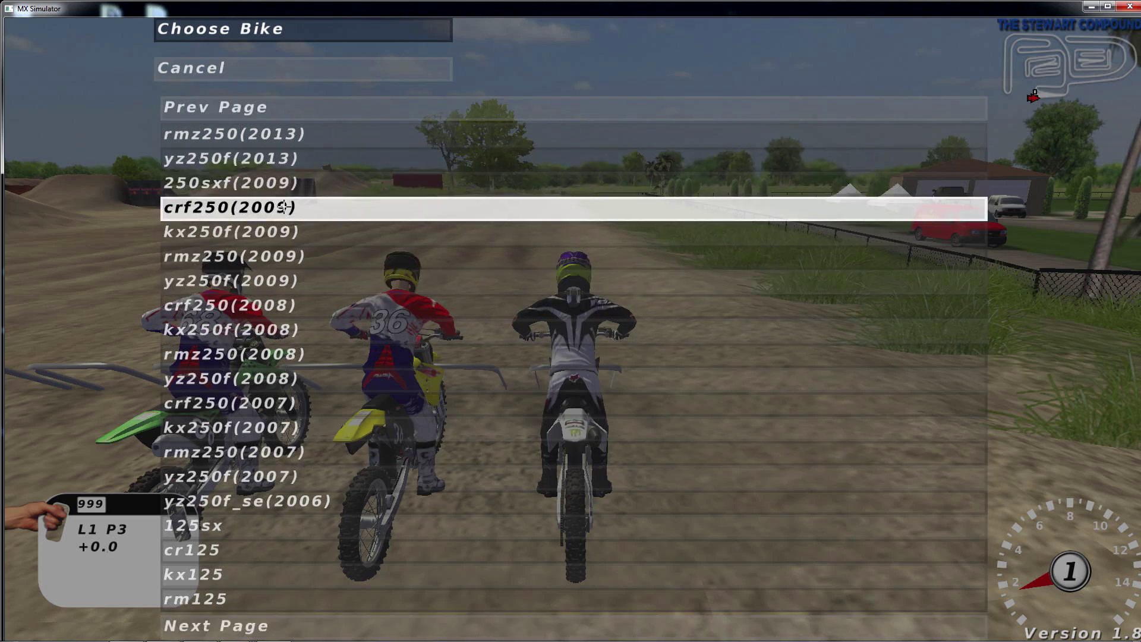
pyautogui.click(274, 158)
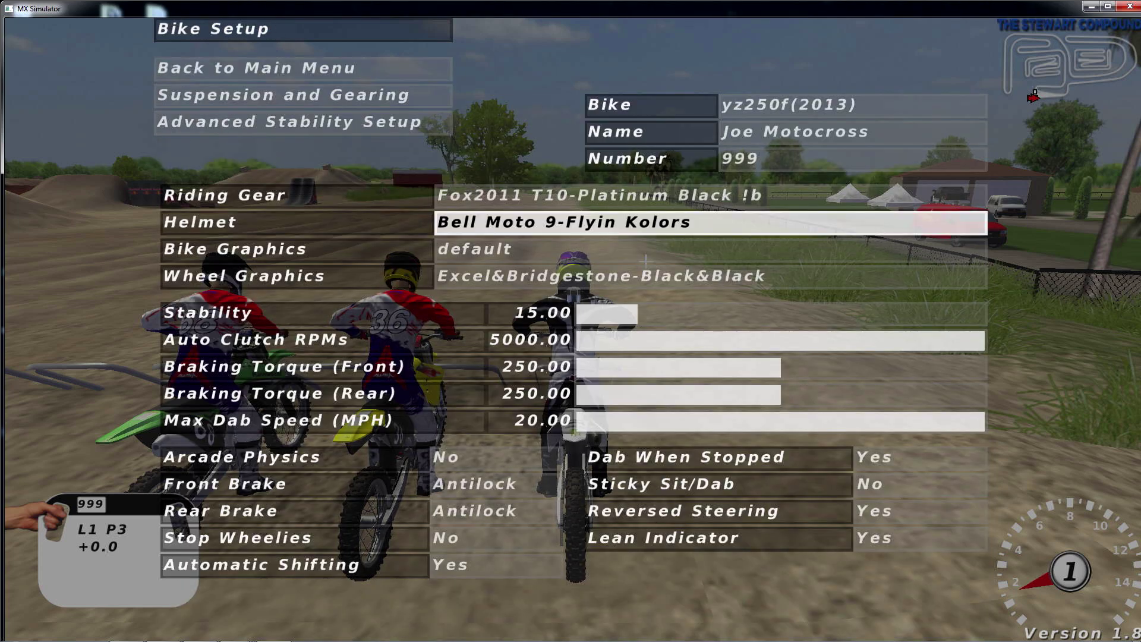
pyautogui.click(523, 254)
pyautogui.click(364, 76)
# Step: Return to yz250f(2009) with Rinaldi Monster Energy dp19 replica graphics and Black&Black wheels
pyautogui.click(840, 104)
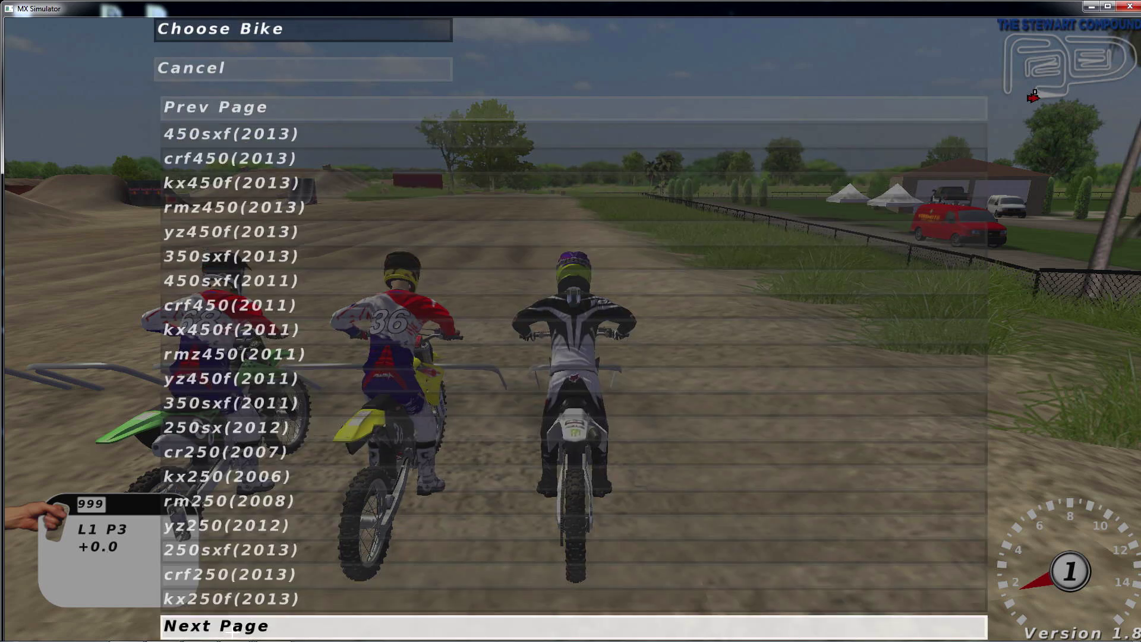
pyautogui.click(357, 626)
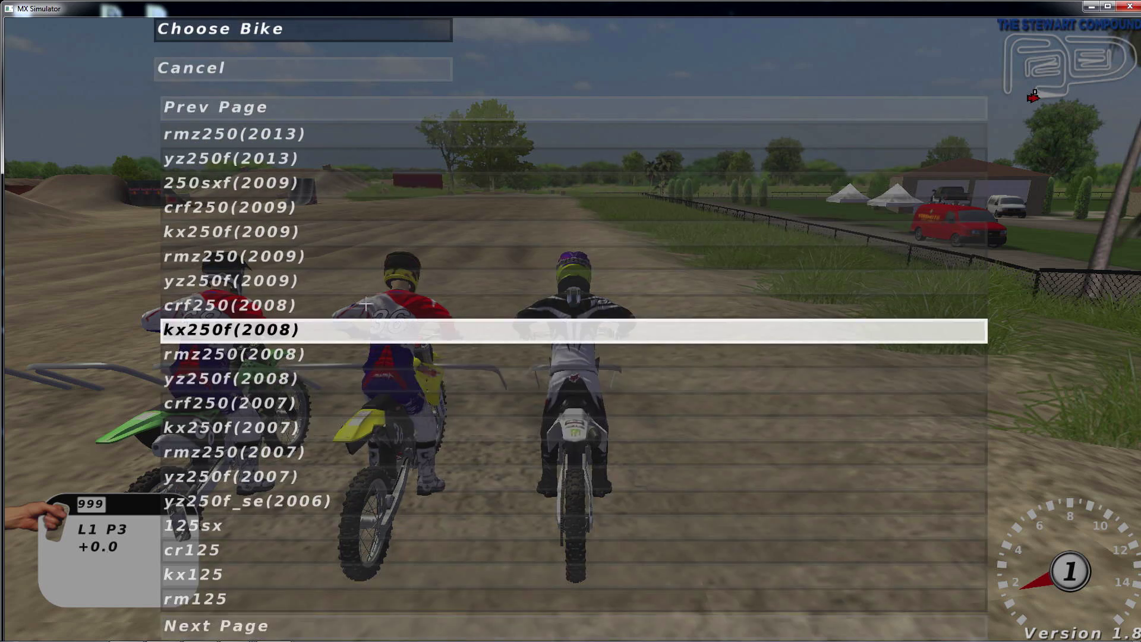
pyautogui.click(273, 280)
pyautogui.click(534, 248)
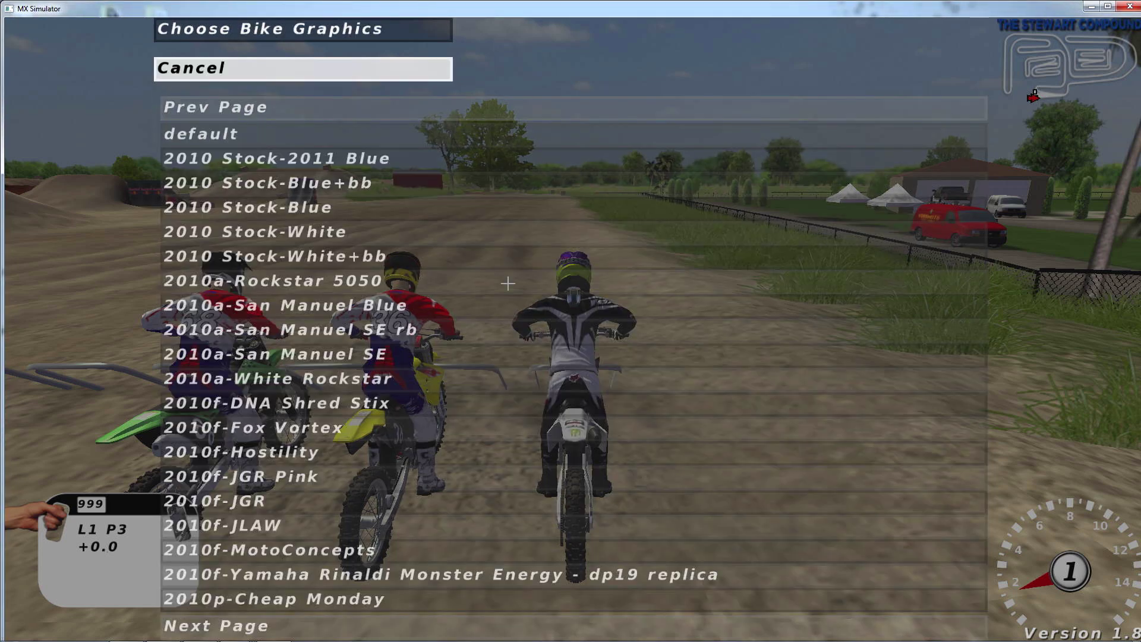
pyautogui.click(570, 576)
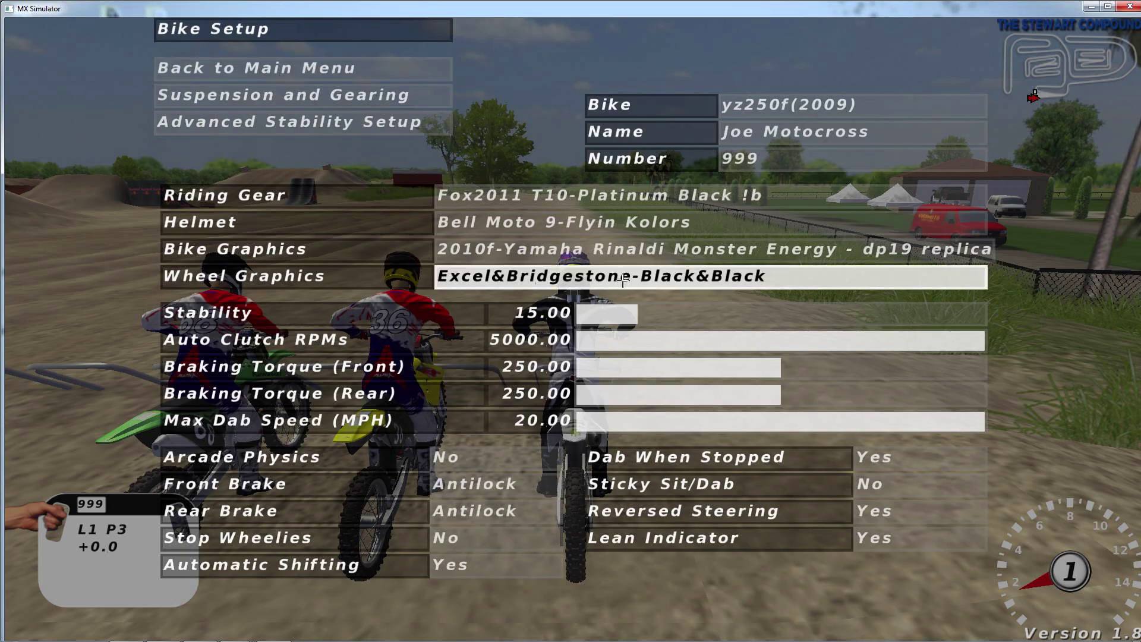
pyautogui.click(585, 277)
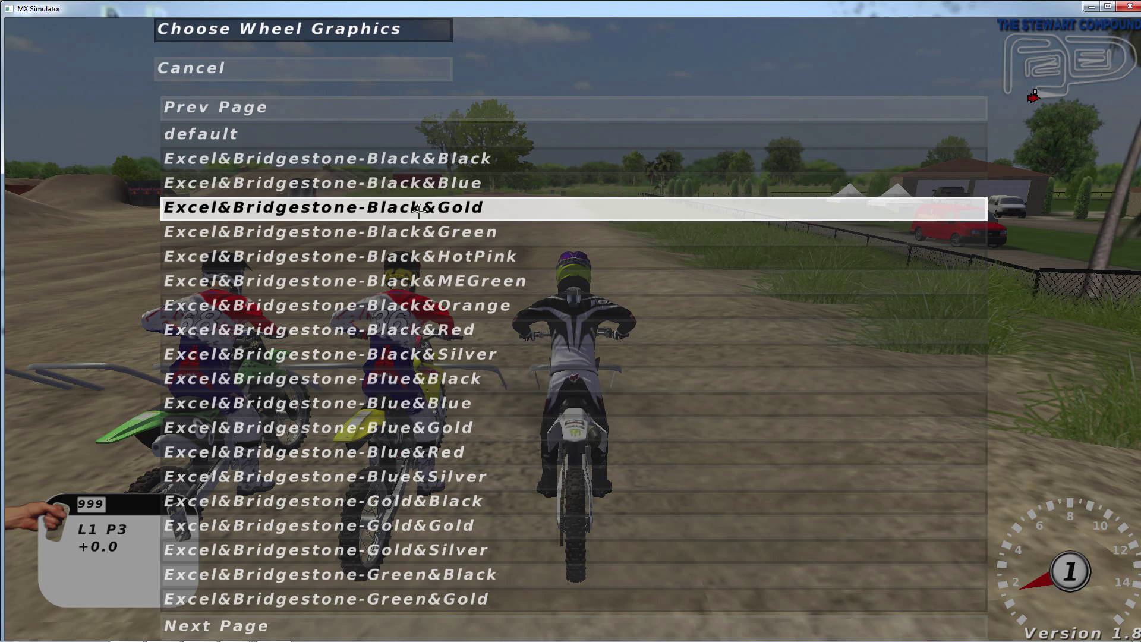
pyautogui.click(316, 158)
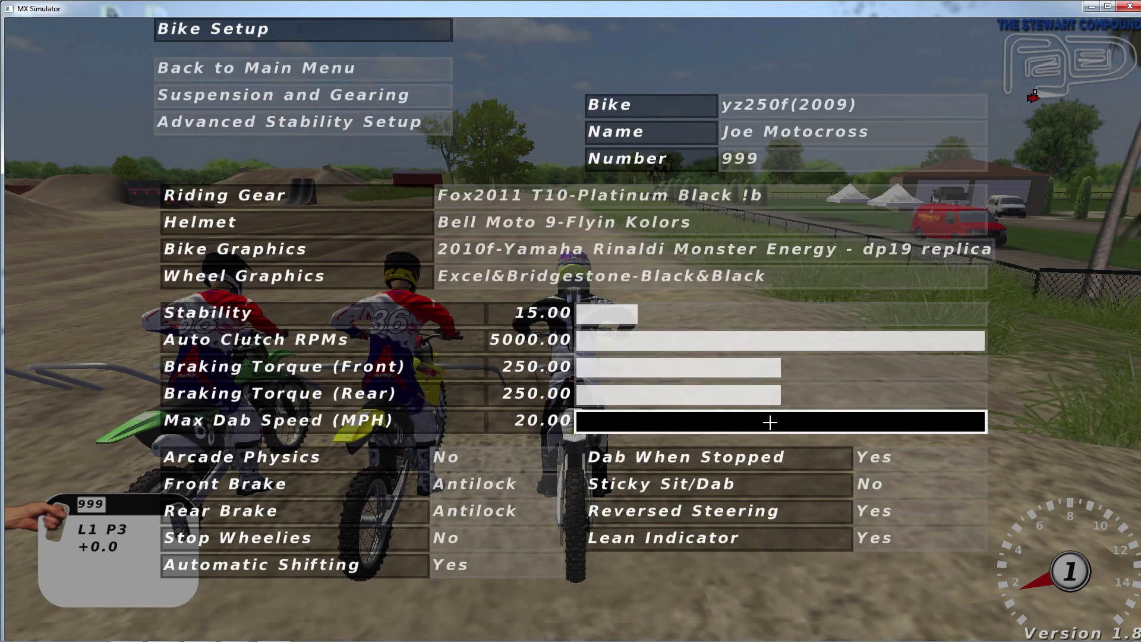
# Step: Quit MX Simulator from its main menu and close both MX Simulator Explorer windows
pyautogui.press('Escape')
pyautogui.press('Escape')
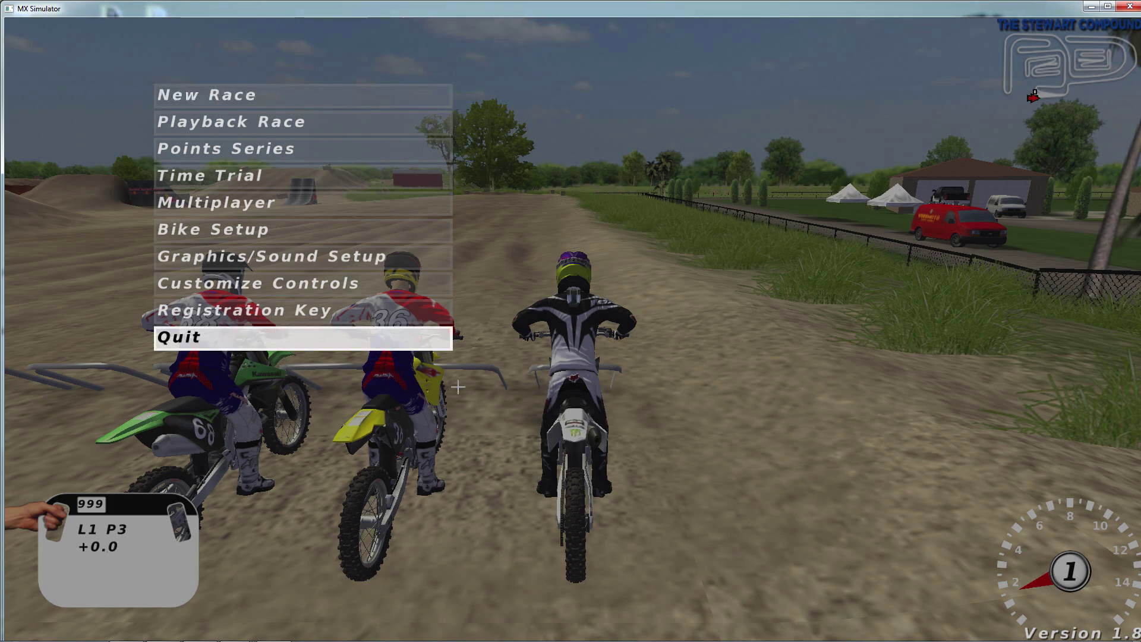
pyautogui.press('Escape')
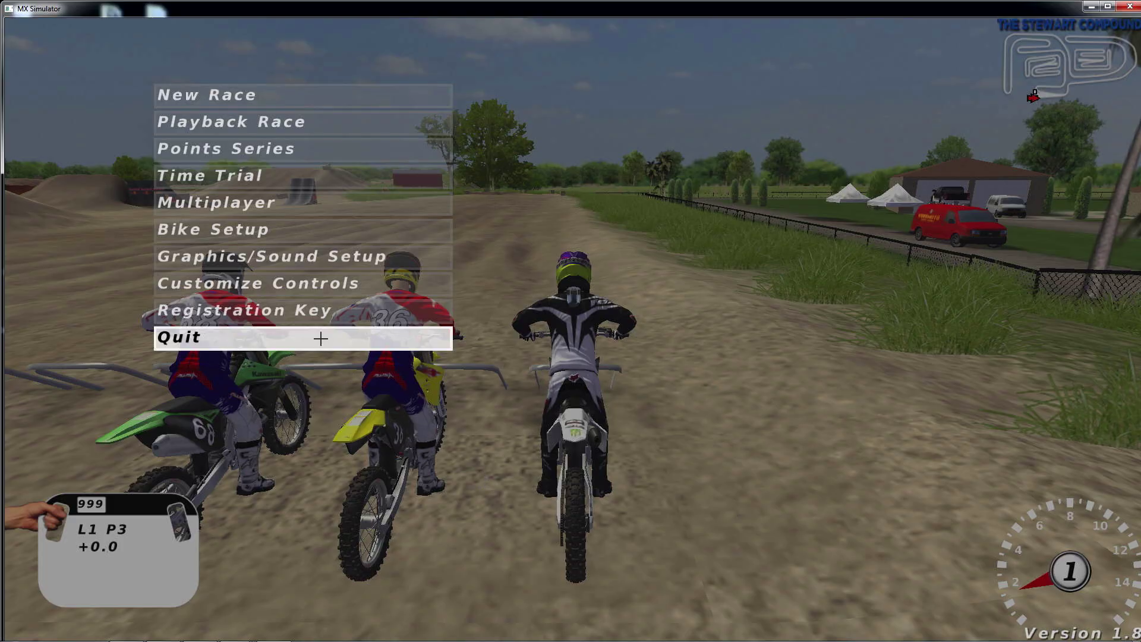
pyautogui.click(321, 338)
pyautogui.press('Return')
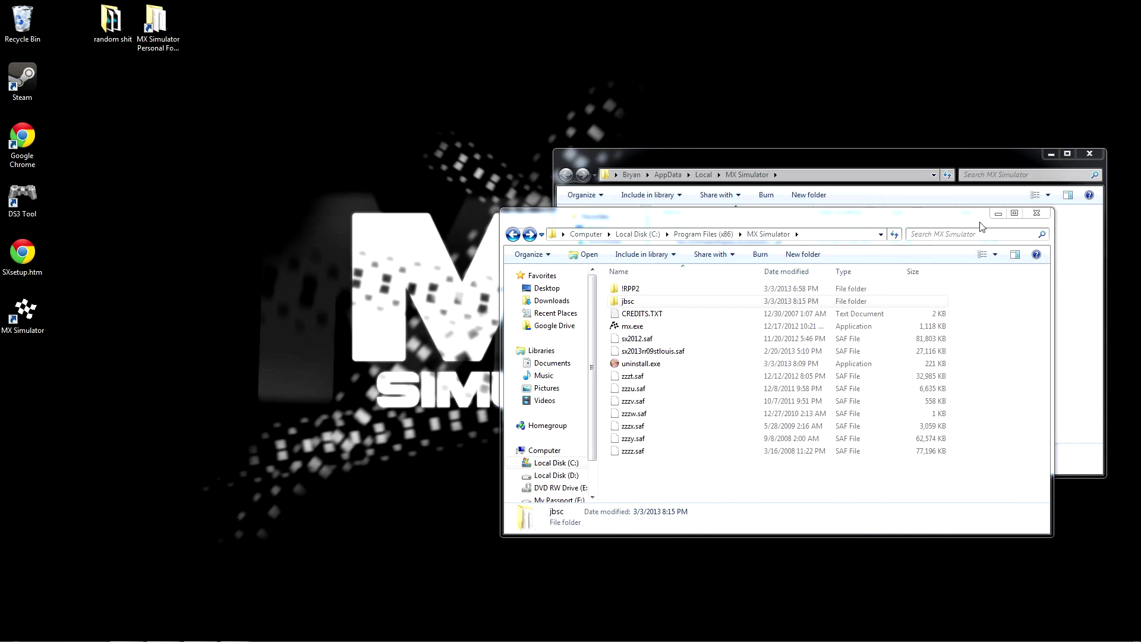
pyautogui.click(1000, 214)
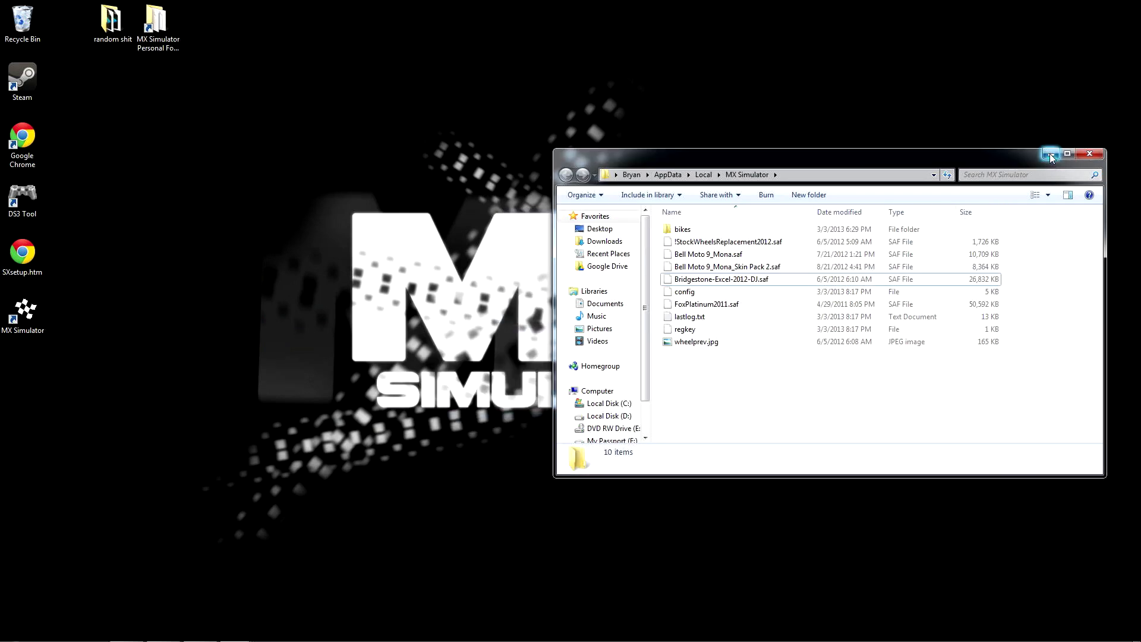
pyautogui.click(1092, 156)
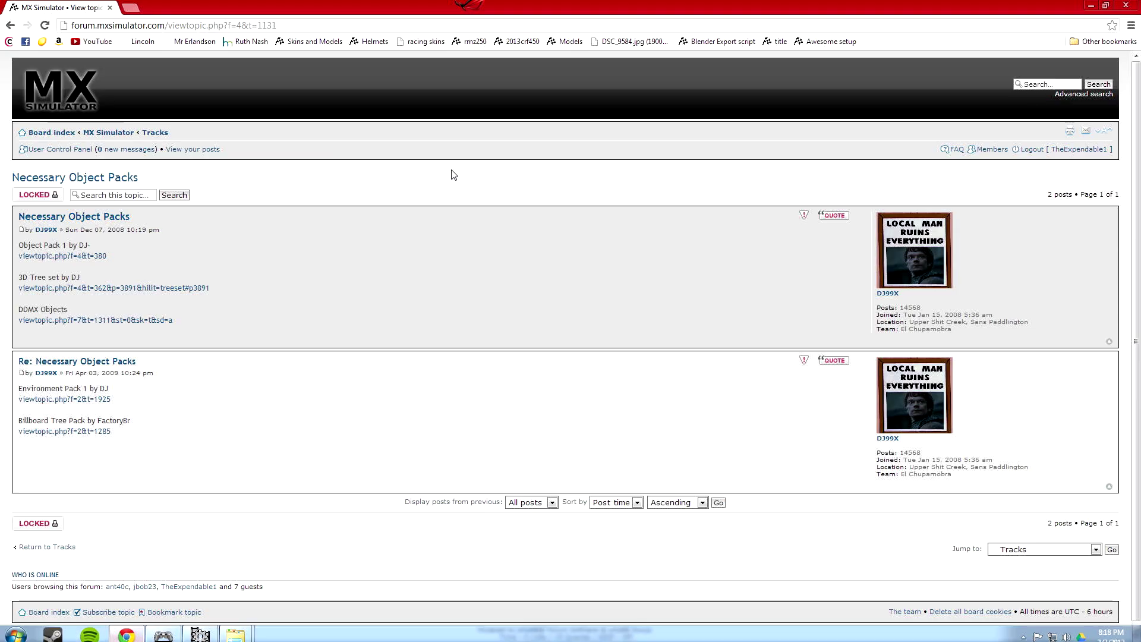
# Step: Find the 2013-02-08 snapshot topic in the mxsimulator.com General Discussion forum and download the Windows .exe
pyautogui.click(126, 629)
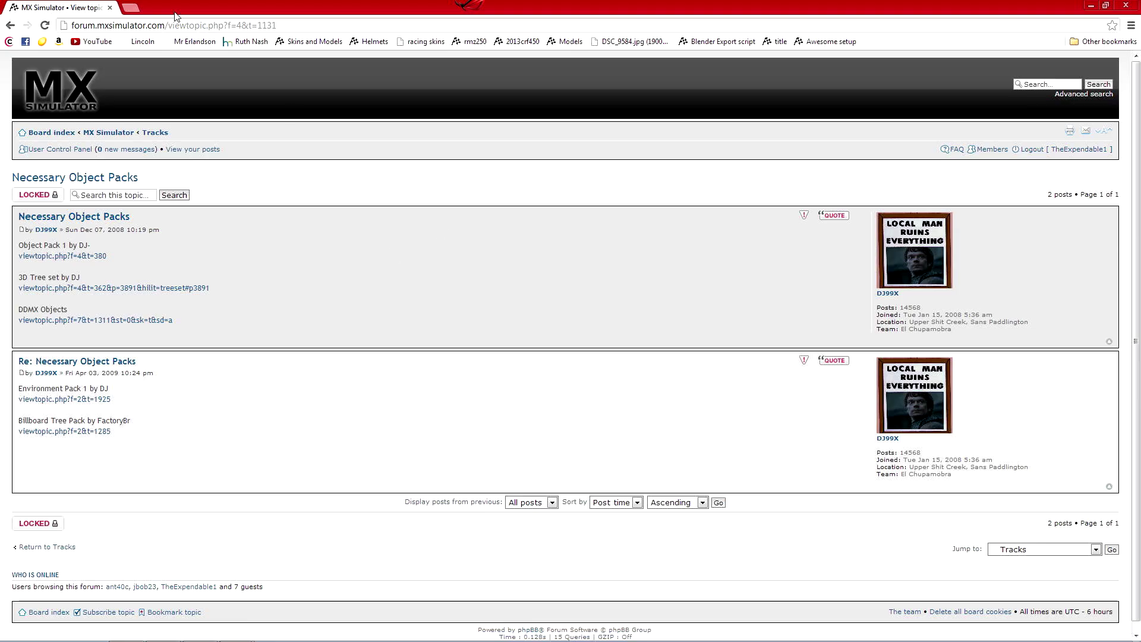
pyautogui.click(214, 28)
pyautogui.write('mx')
pyautogui.press('Return')
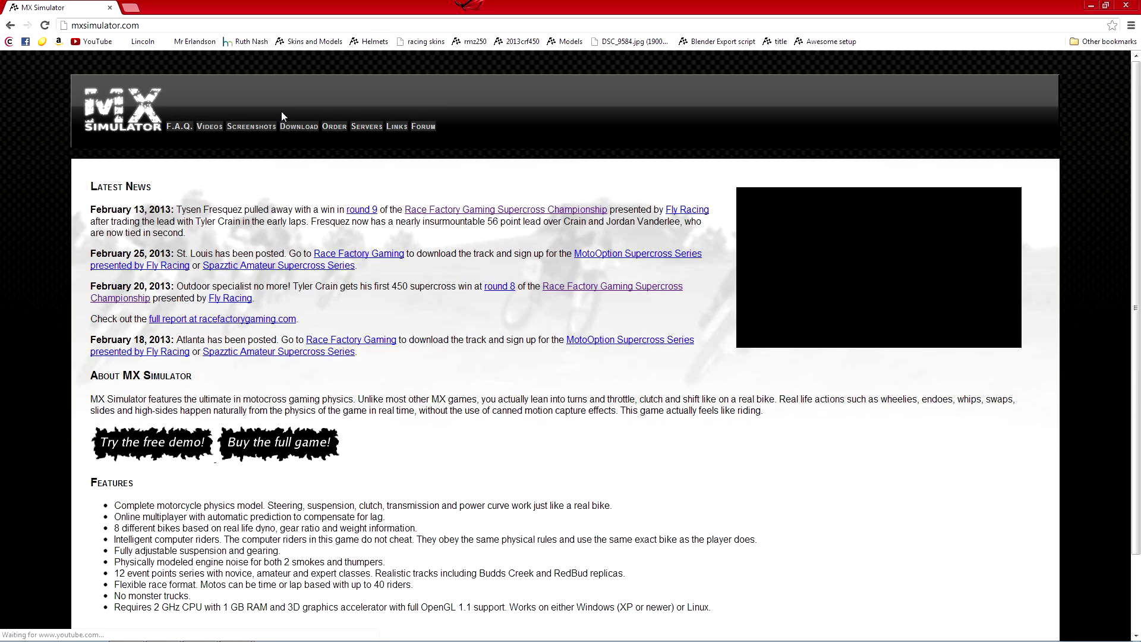
pyautogui.click(429, 127)
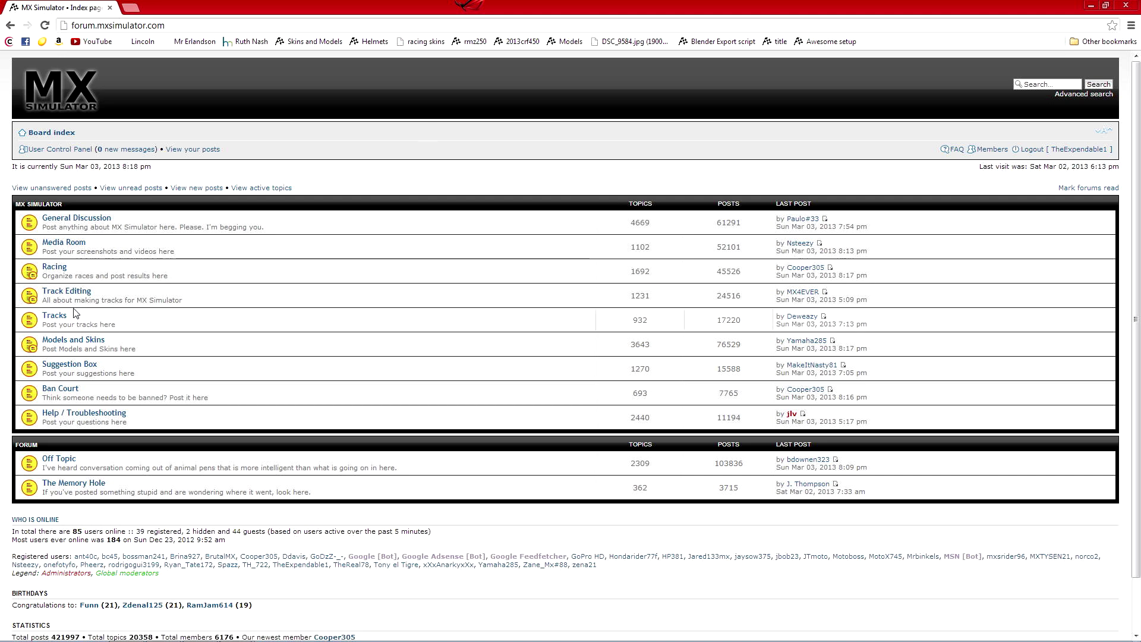
pyautogui.click(75, 219)
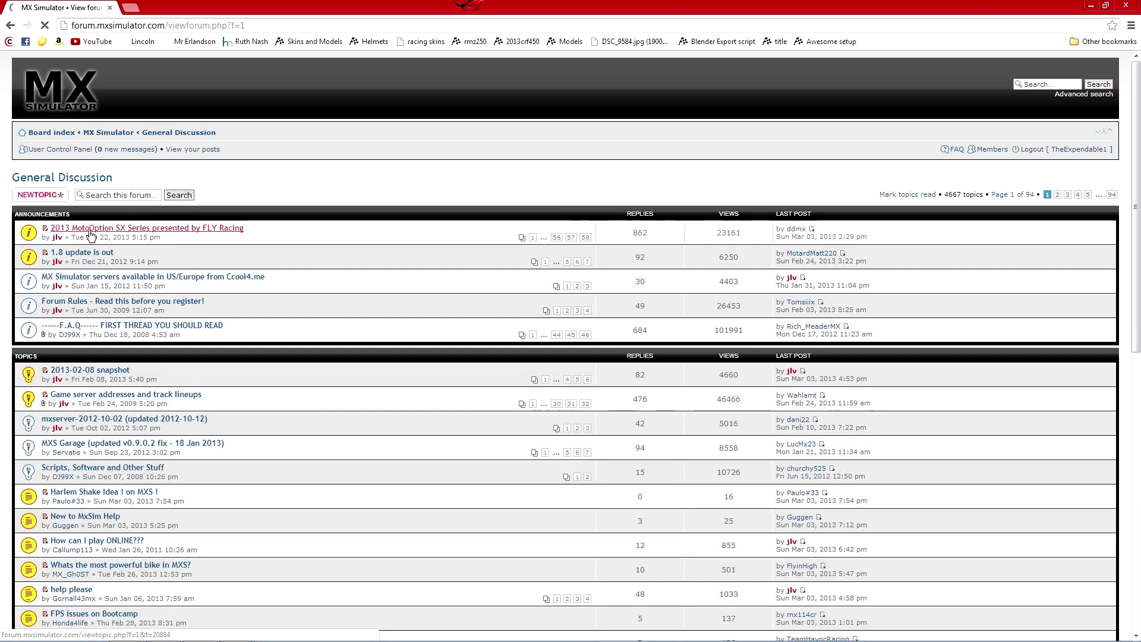
pyautogui.click(102, 373)
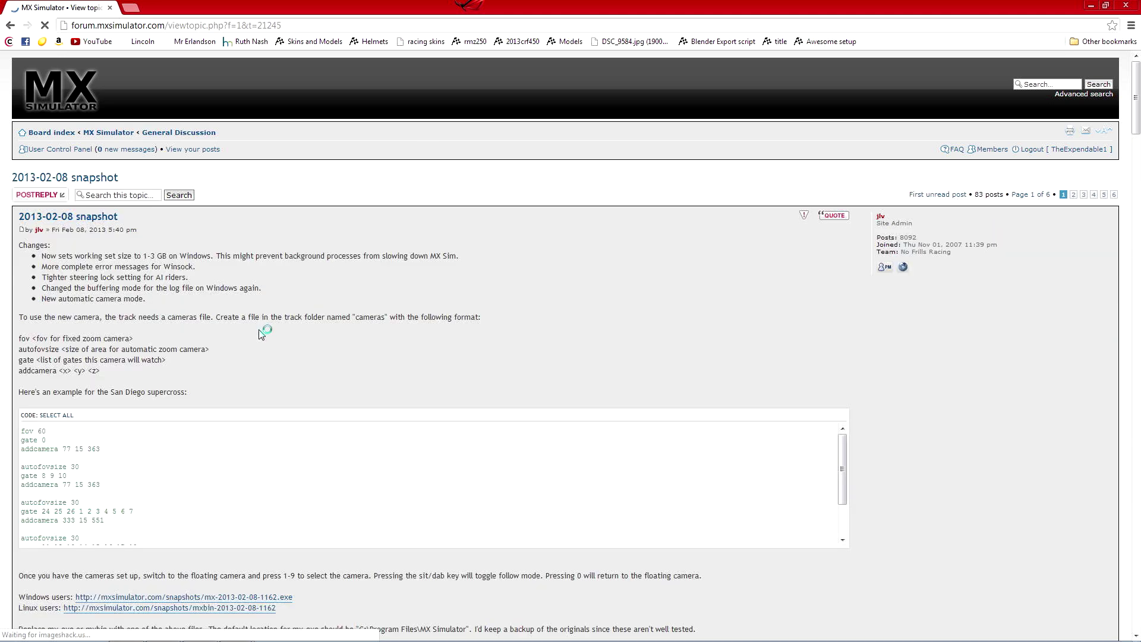
pyautogui.scroll(-8, 158, 447)
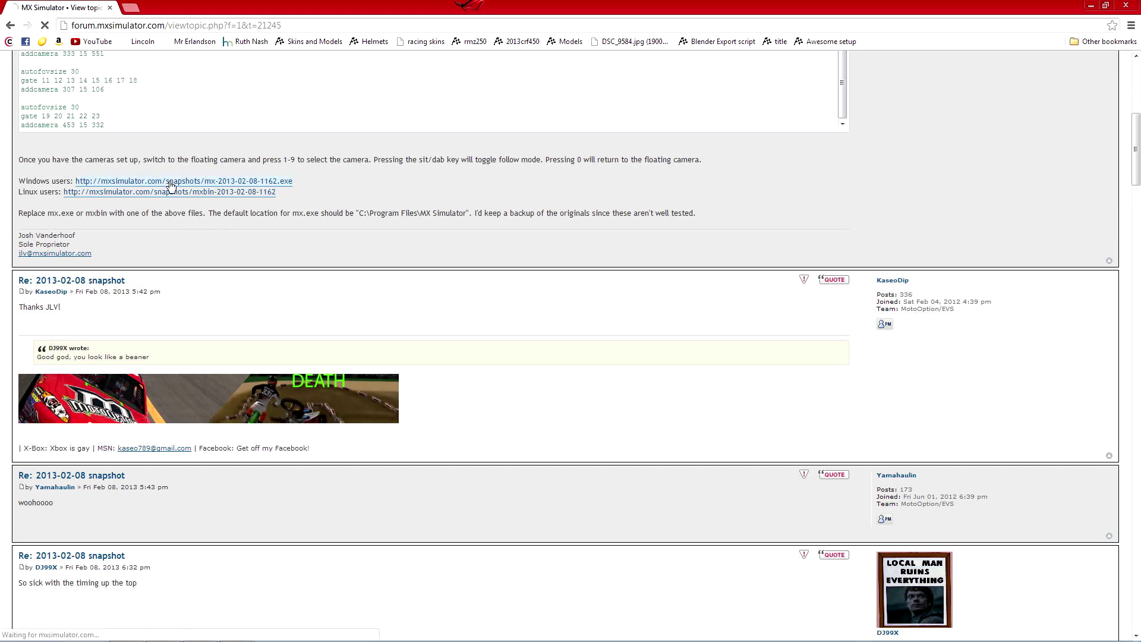
pyautogui.click(283, 181)
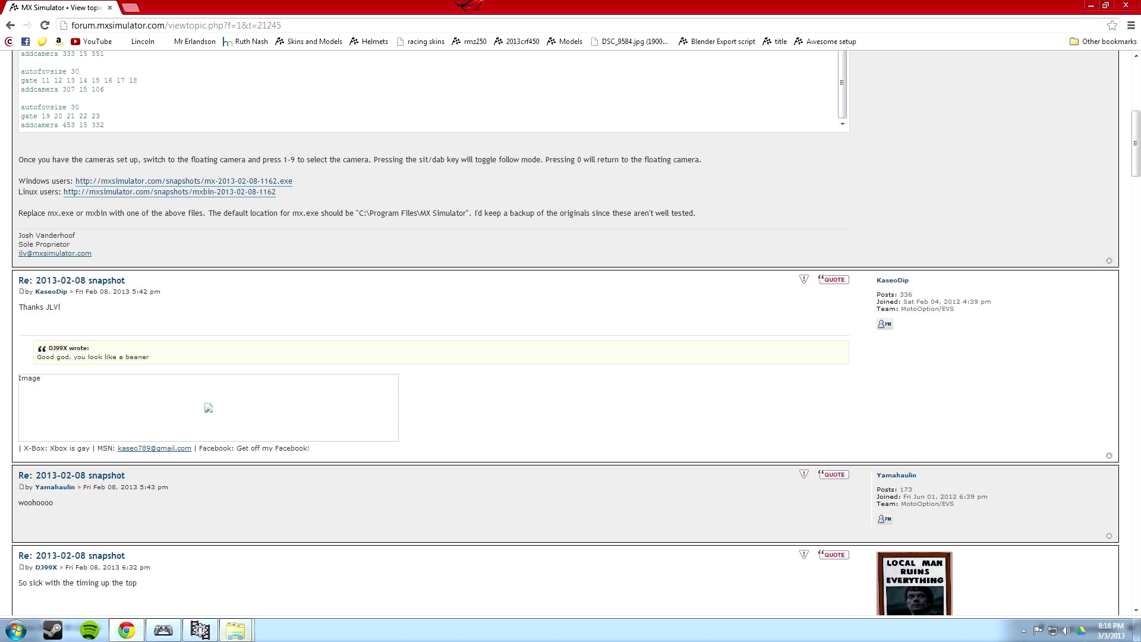
# Step: Move mx-2013-02-08-1162.exe from Downloads into the MX Simulator program folder
pyautogui.moveTo(264, 630)
pyautogui.click(316, 573)
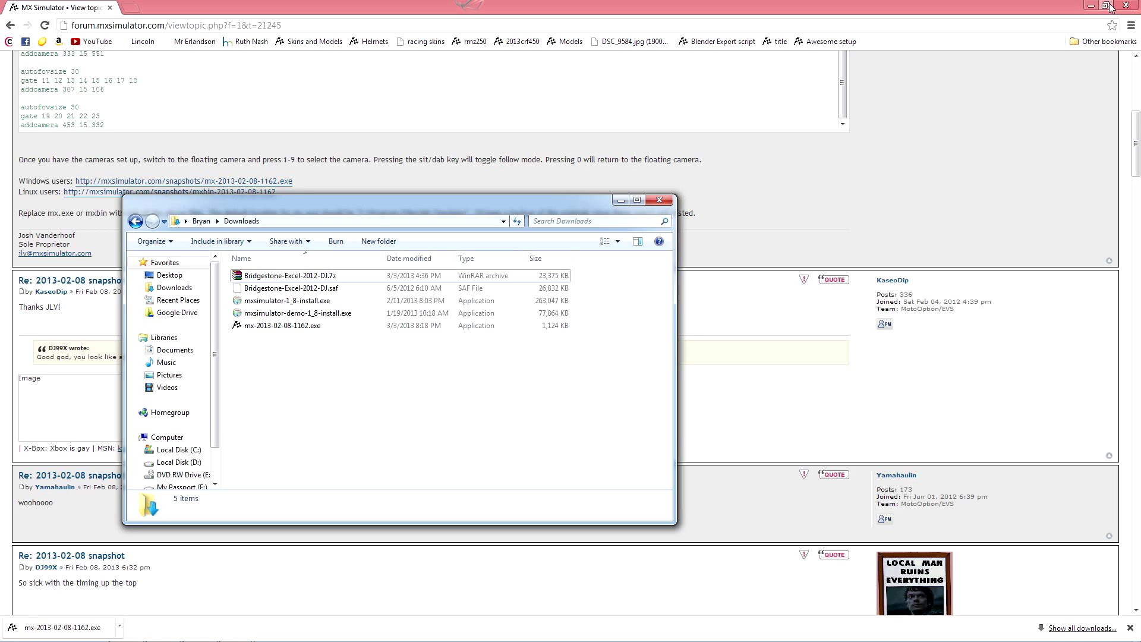
pyautogui.click(1090, 5)
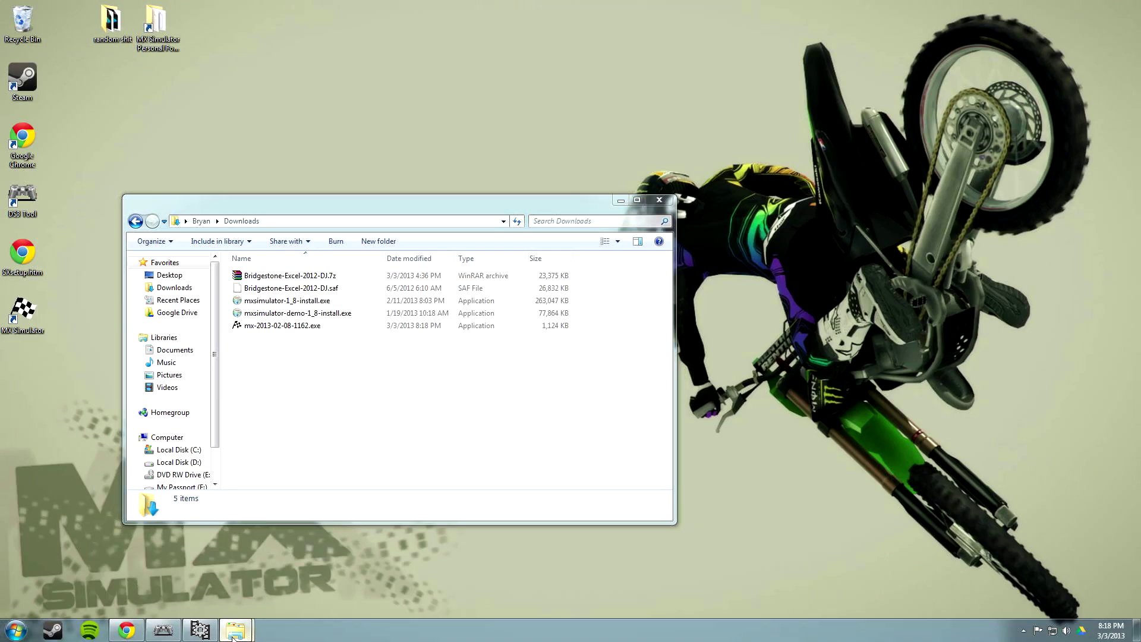
pyautogui.moveTo(235, 631)
pyautogui.click(306, 559)
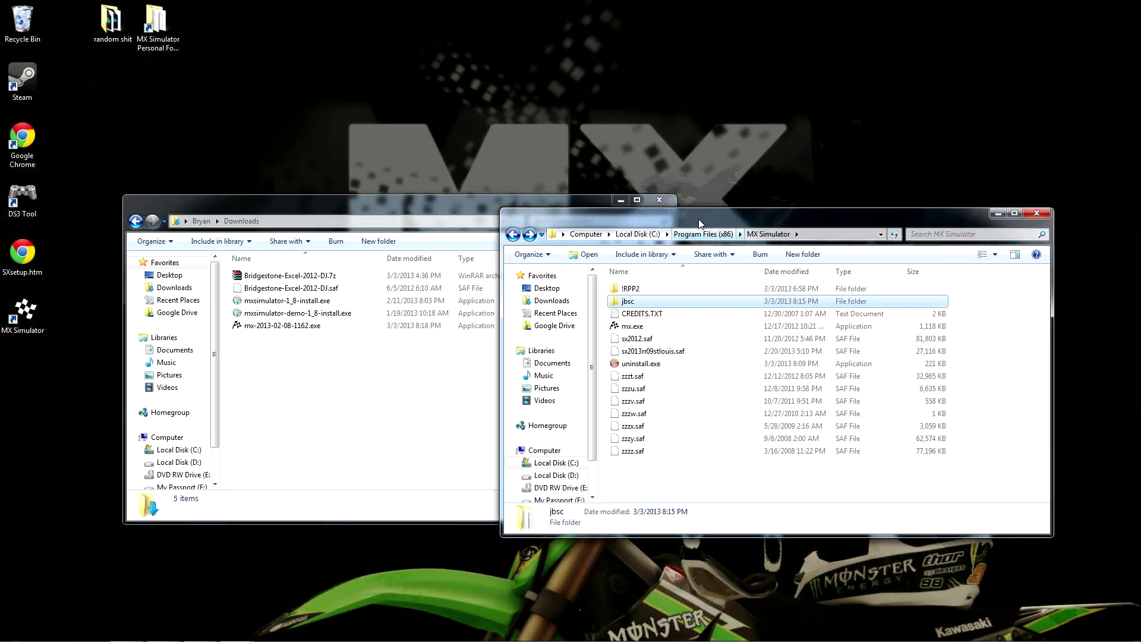
pyautogui.moveTo(698, 224); pyautogui.dragTo(788, 197)
pyautogui.moveTo(505, 201); pyautogui.dragTo(420, 164)
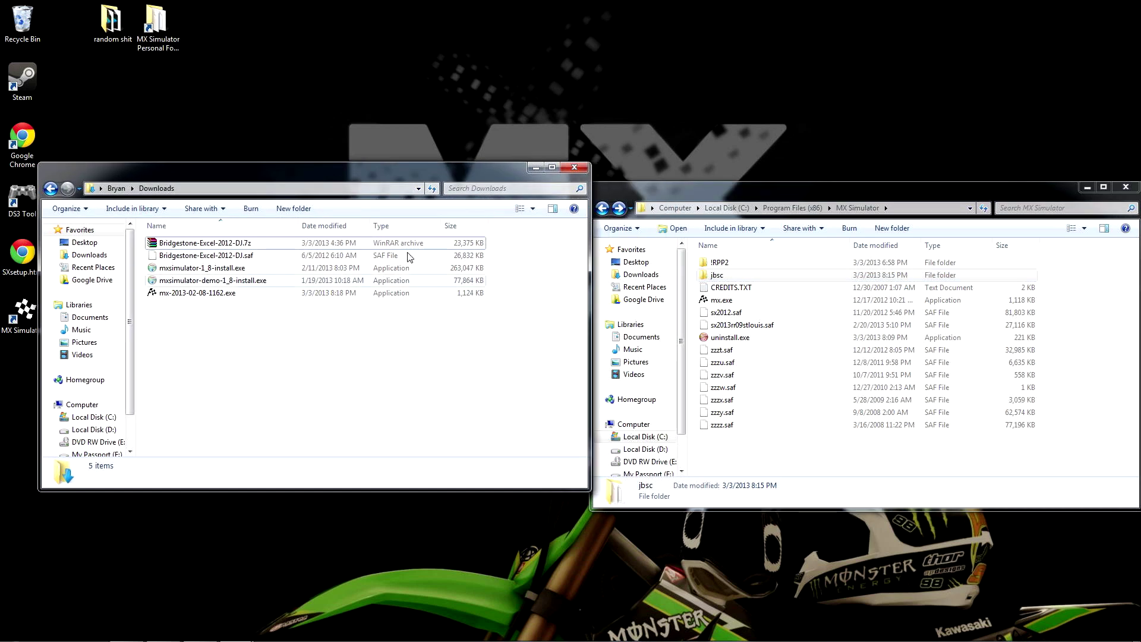
pyautogui.moveTo(196, 294); pyautogui.dragTo(796, 462)
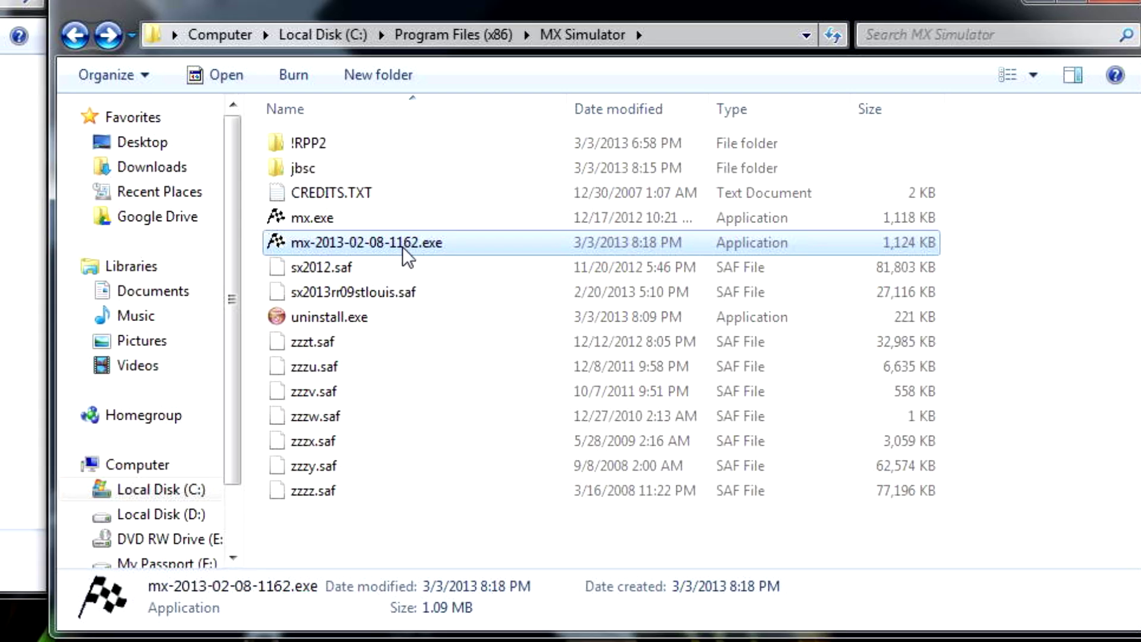
# Step: Delete the old mx.exe and rename the snapshot executable to mx.exe
pyautogui.click(729, 299)
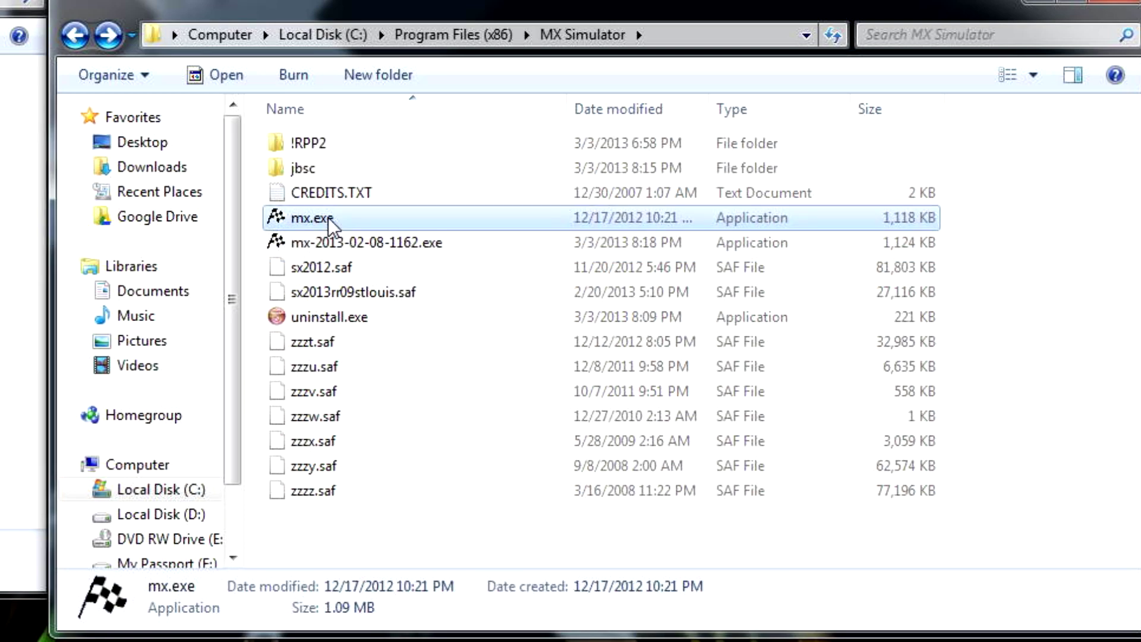
pyautogui.doubleClick(328, 216)
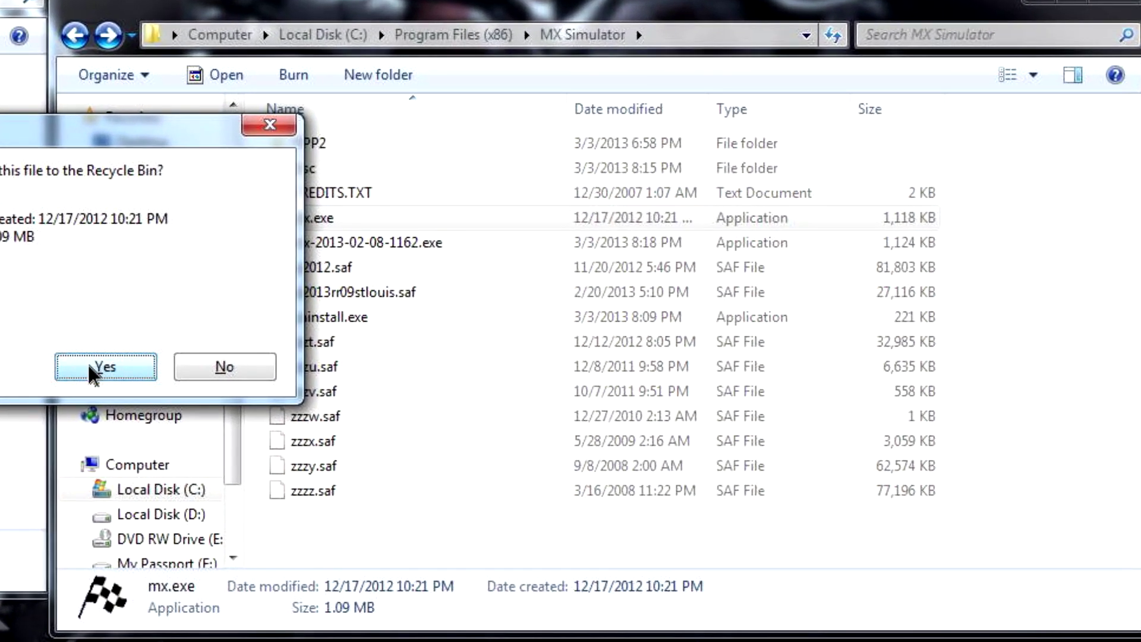
pyautogui.click(90, 371)
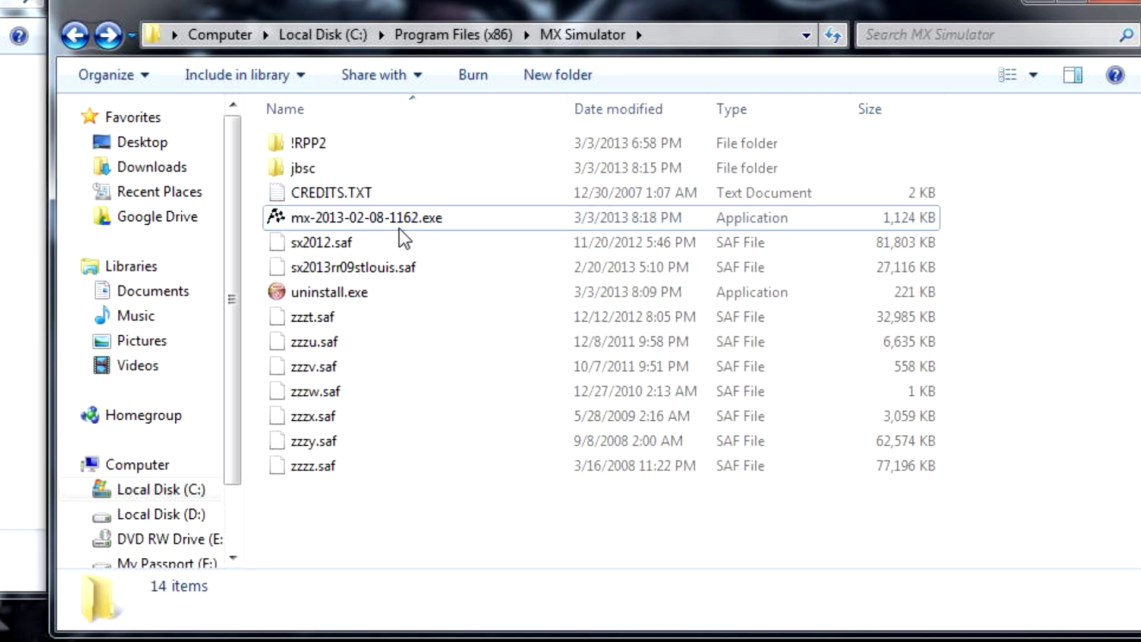
pyautogui.click(399, 227)
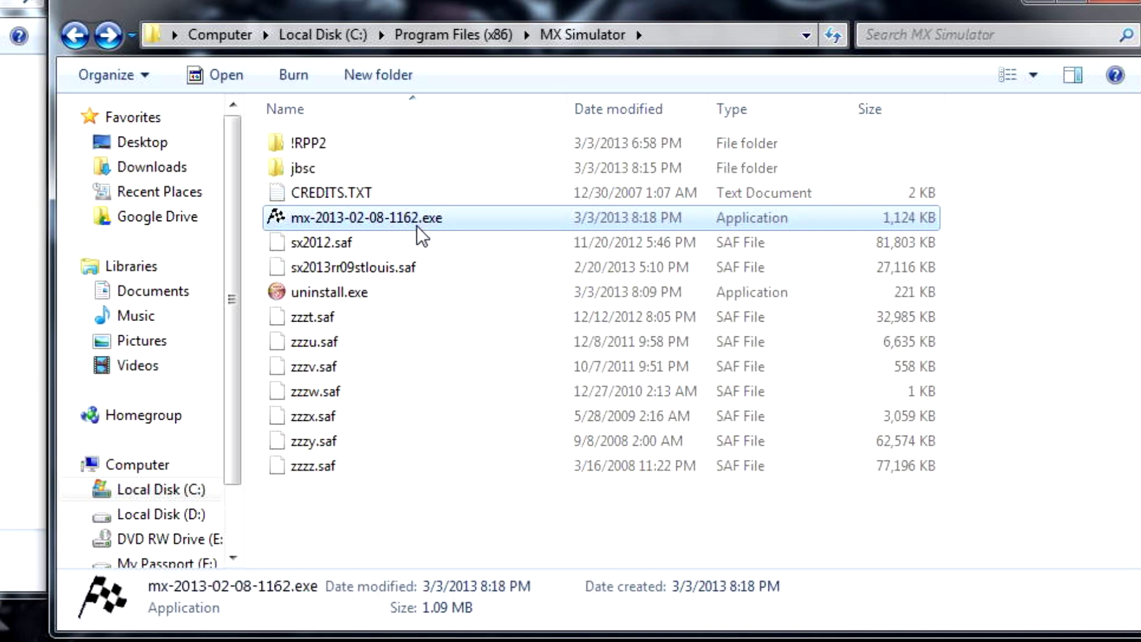
pyautogui.click(412, 221)
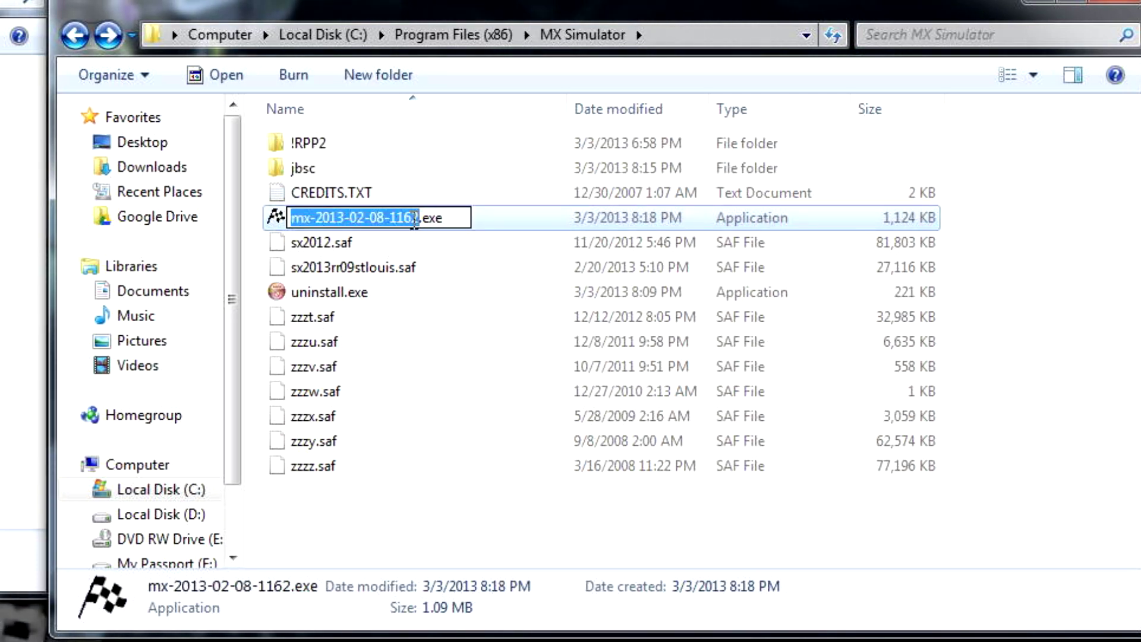
pyautogui.click(414, 219)
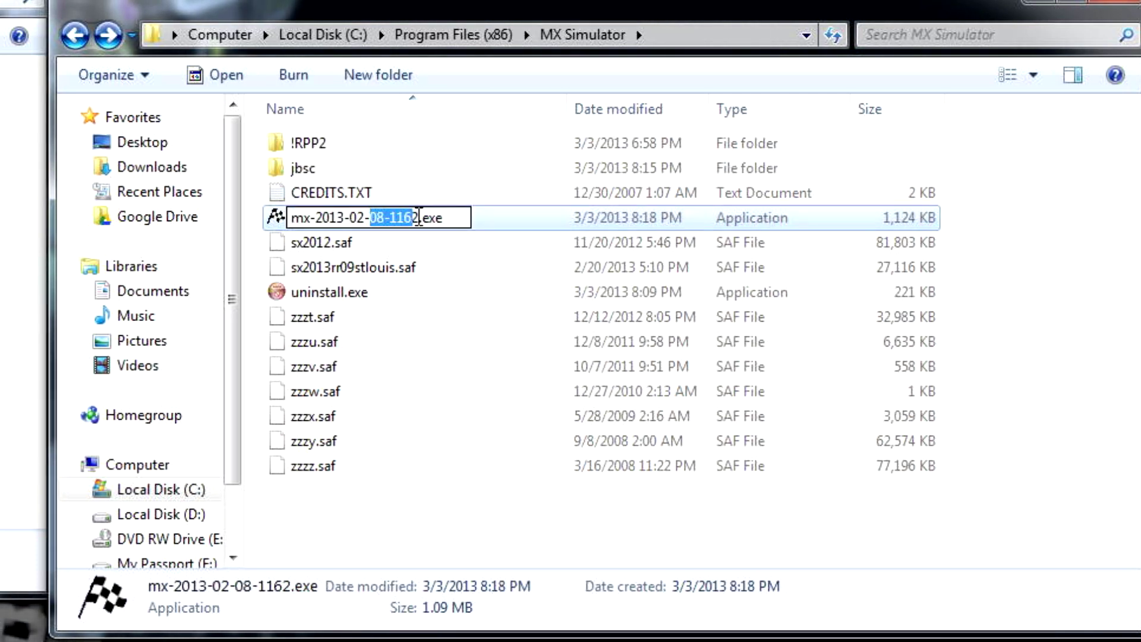
pyautogui.moveTo(419, 217); pyautogui.dragTo(387, 219)
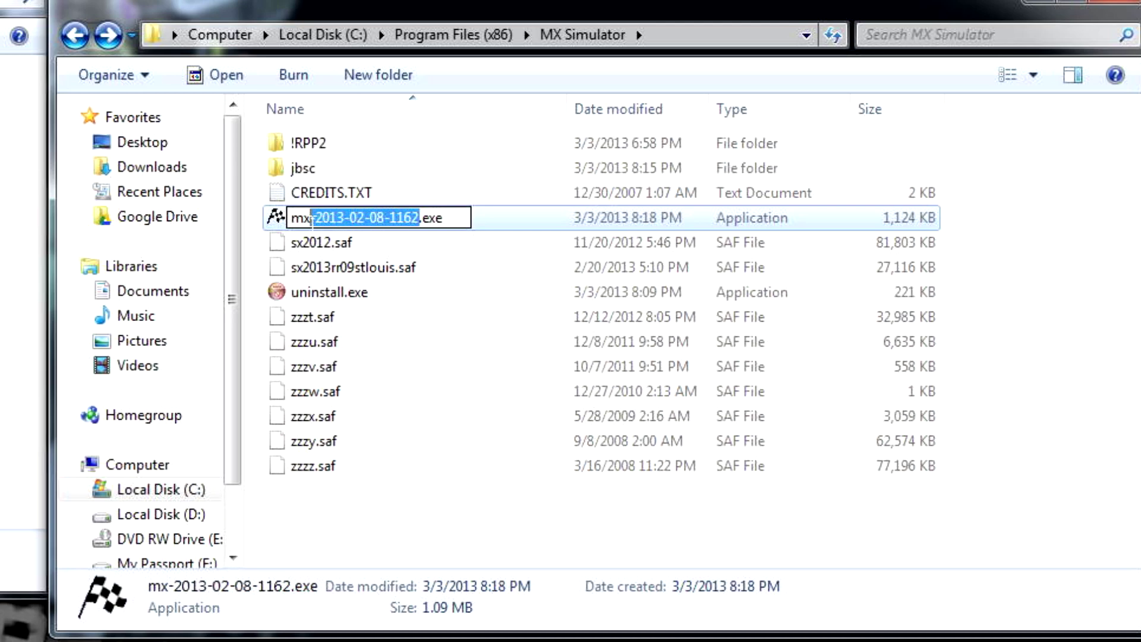
pyautogui.press('BackSpace')
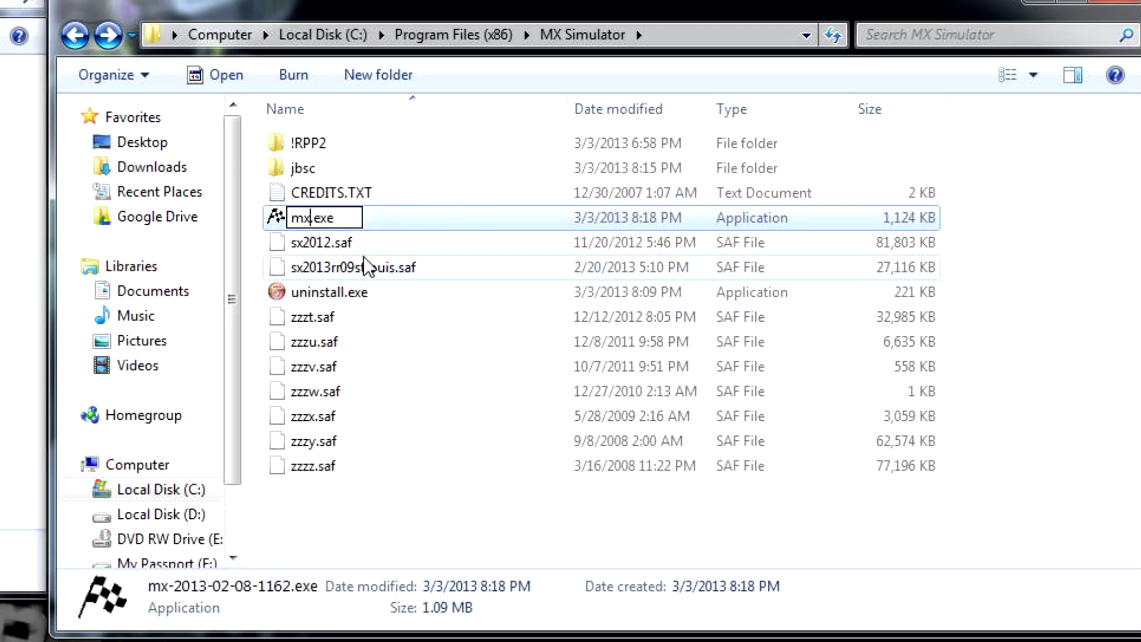
pyautogui.press('Return')
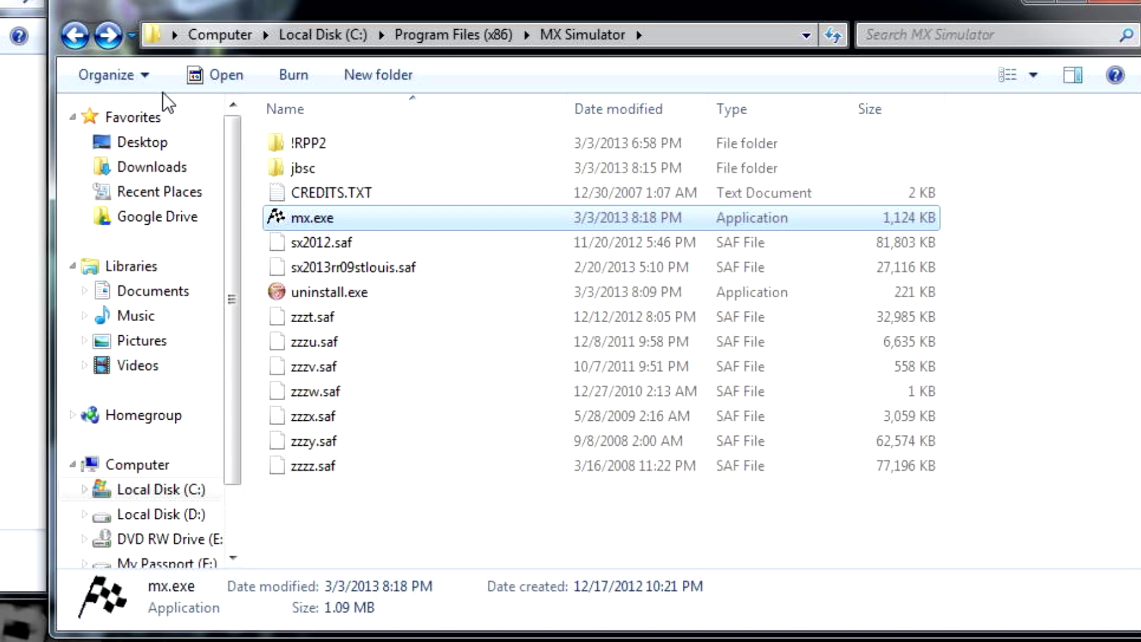
# Step: Turn on 'Hide extensions for known file types' in Folder and search options
pyautogui.click(107, 75)
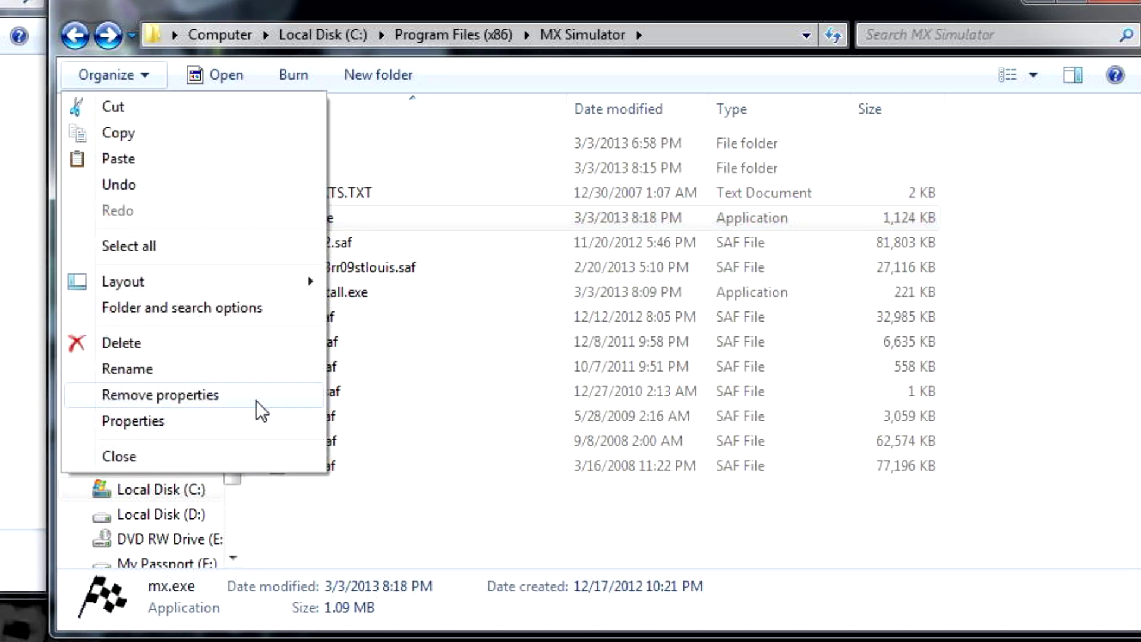
pyautogui.click(188, 307)
pyautogui.click(179, 132)
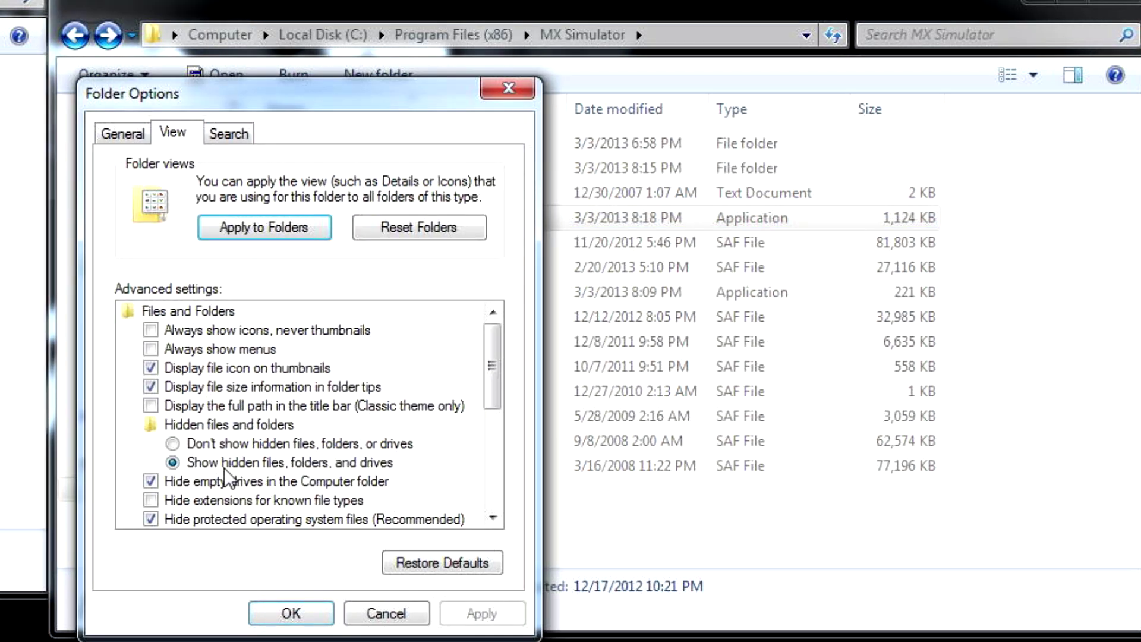
pyautogui.click(152, 499)
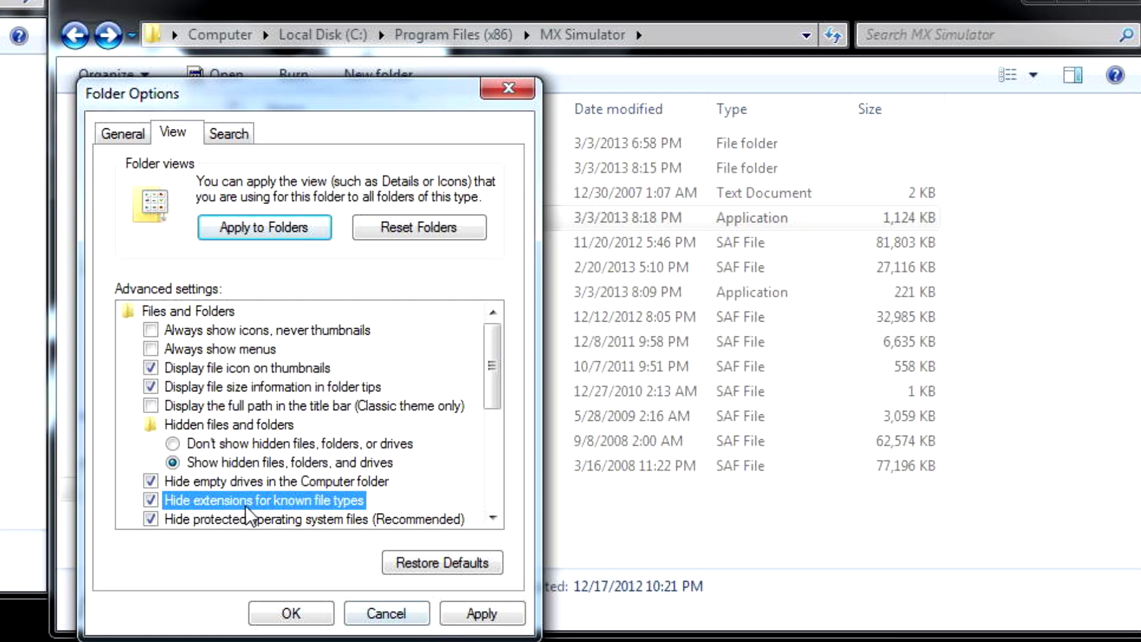
pyautogui.click(481, 613)
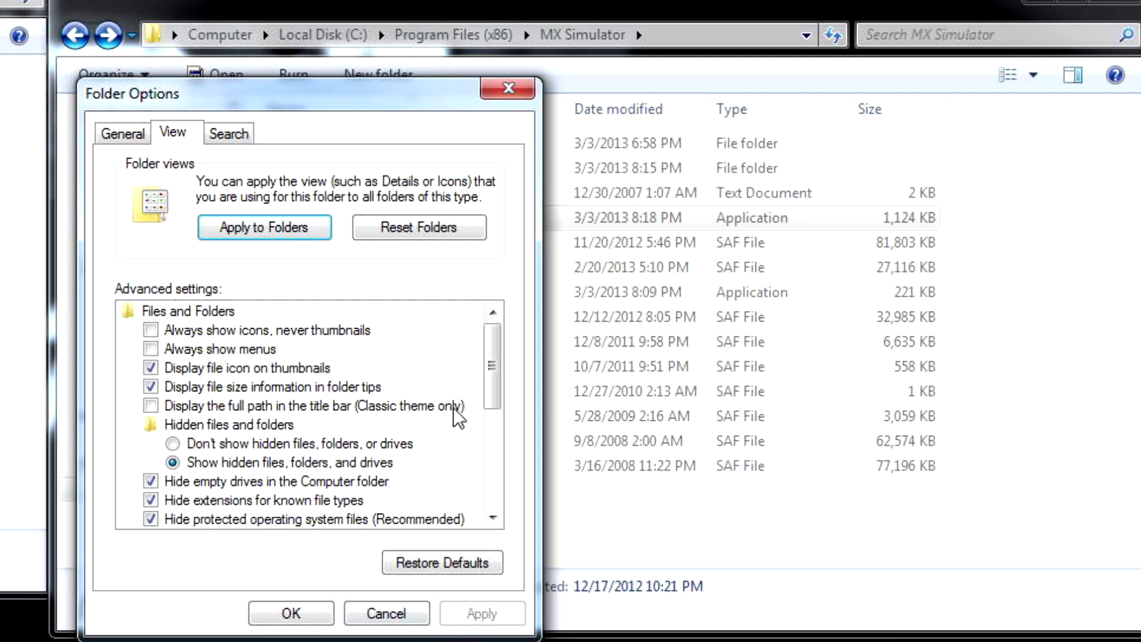
pyautogui.press('Return')
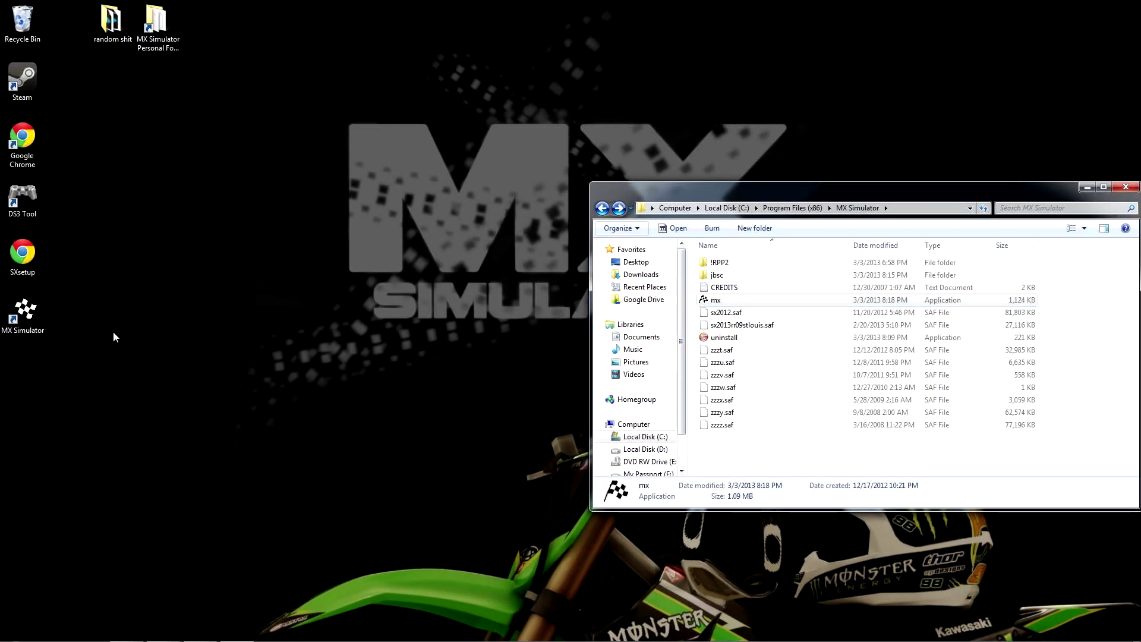
pyautogui.moveTo(125, 383); pyautogui.dragTo(236, 391)
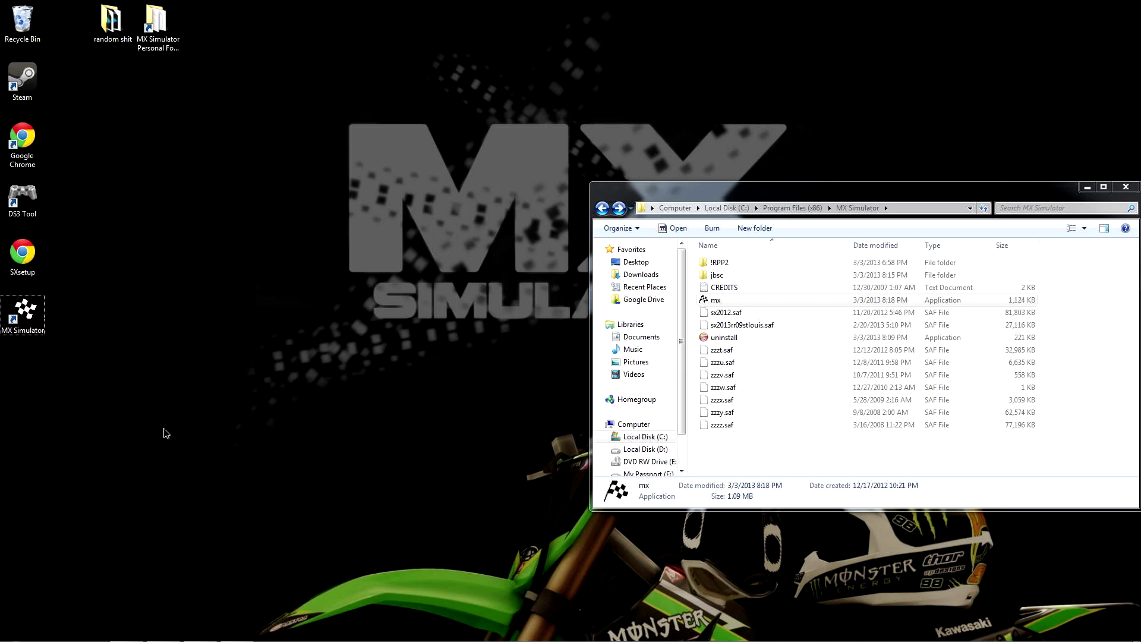
pyautogui.click(749, 299)
pyautogui.rightClick(750, 300)
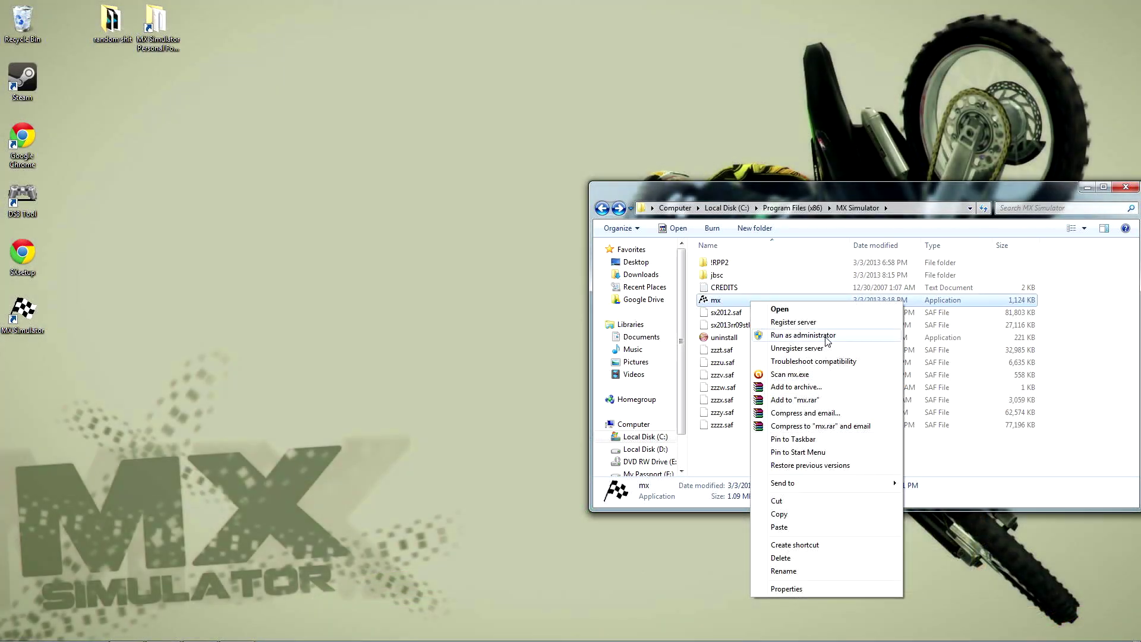
pyautogui.click(827, 335)
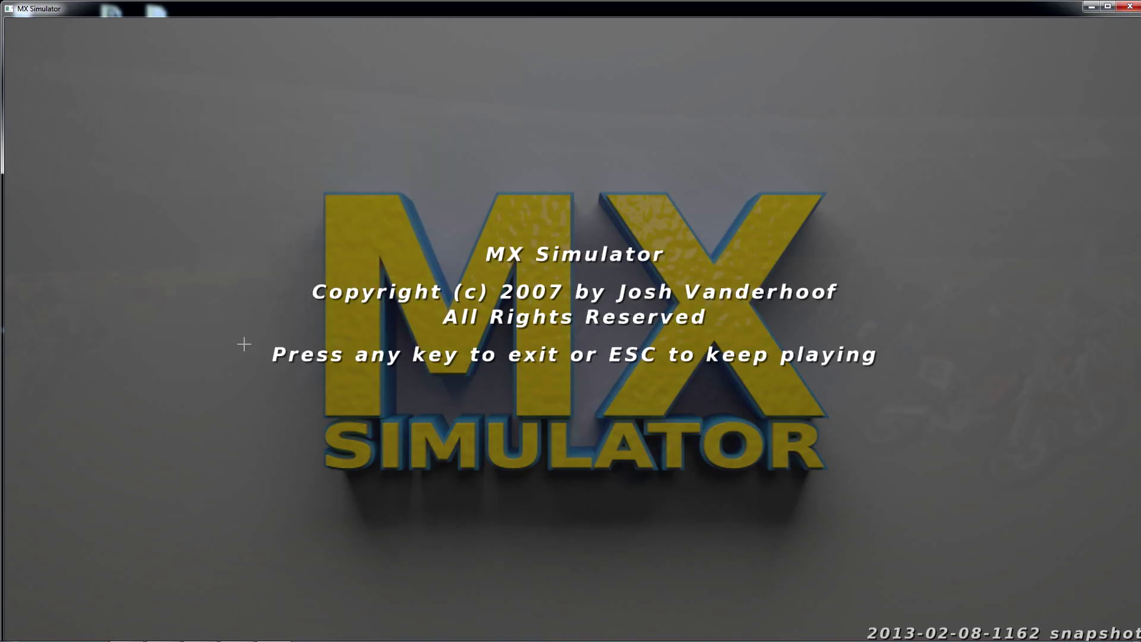
pyautogui.press('Return')
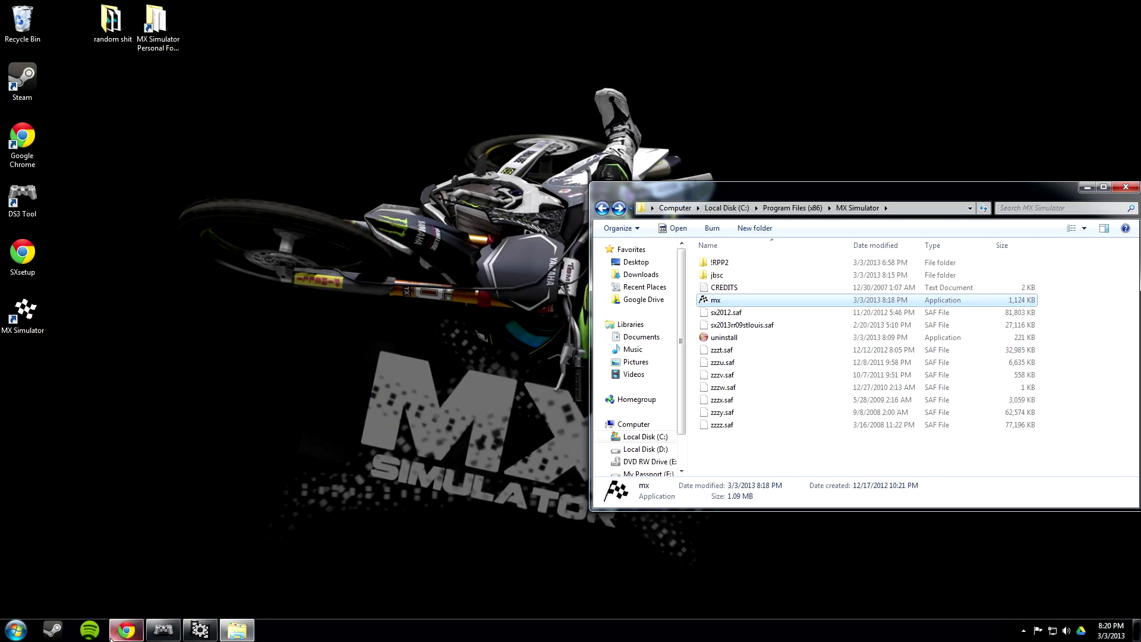
# Step: Look at the forum post about title.png backgrounds in Chrome, then minimize Chrome
pyautogui.click(126, 630)
pyautogui.click(778, 41)
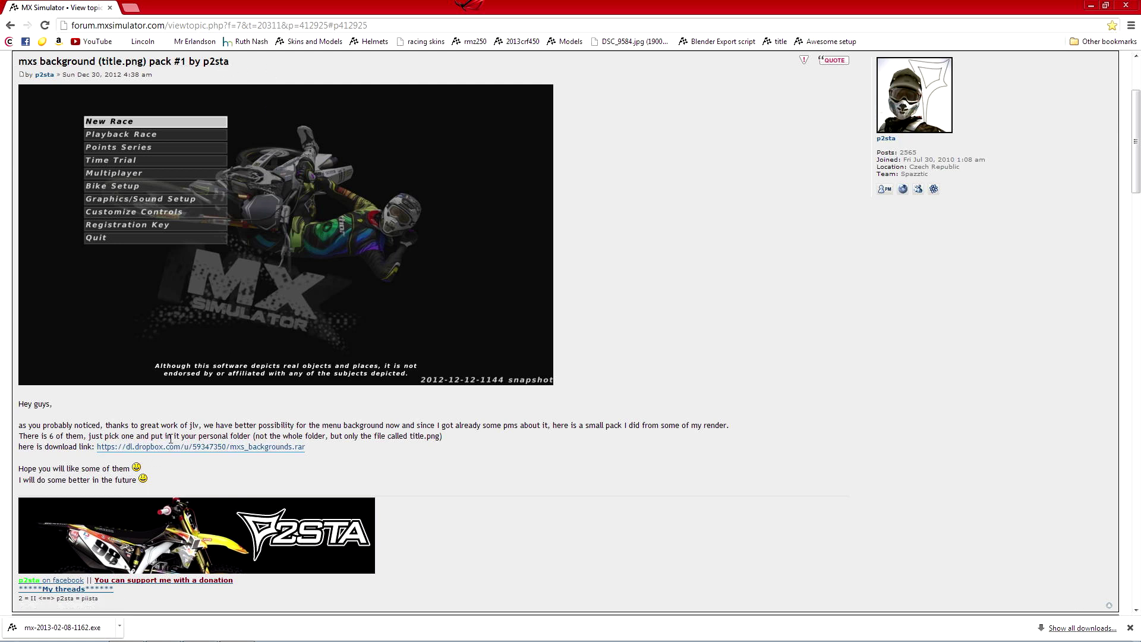
pyautogui.click(1090, 5)
# Step: Browse to Pictures > mxs_backgrounds > 4
pyautogui.press('super')
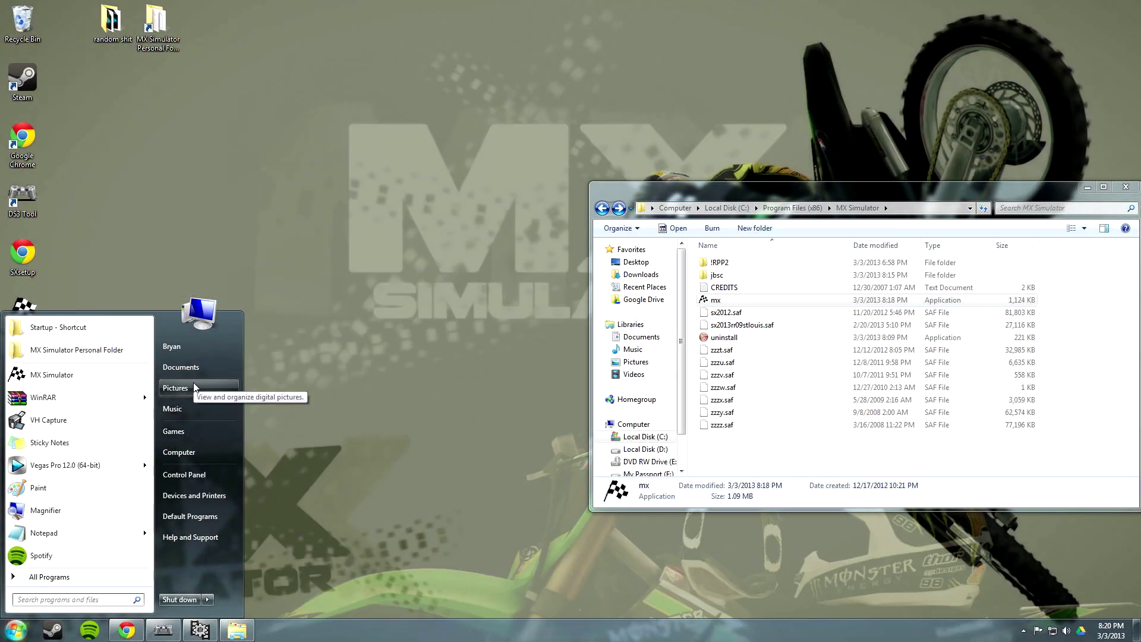
pyautogui.click(201, 384)
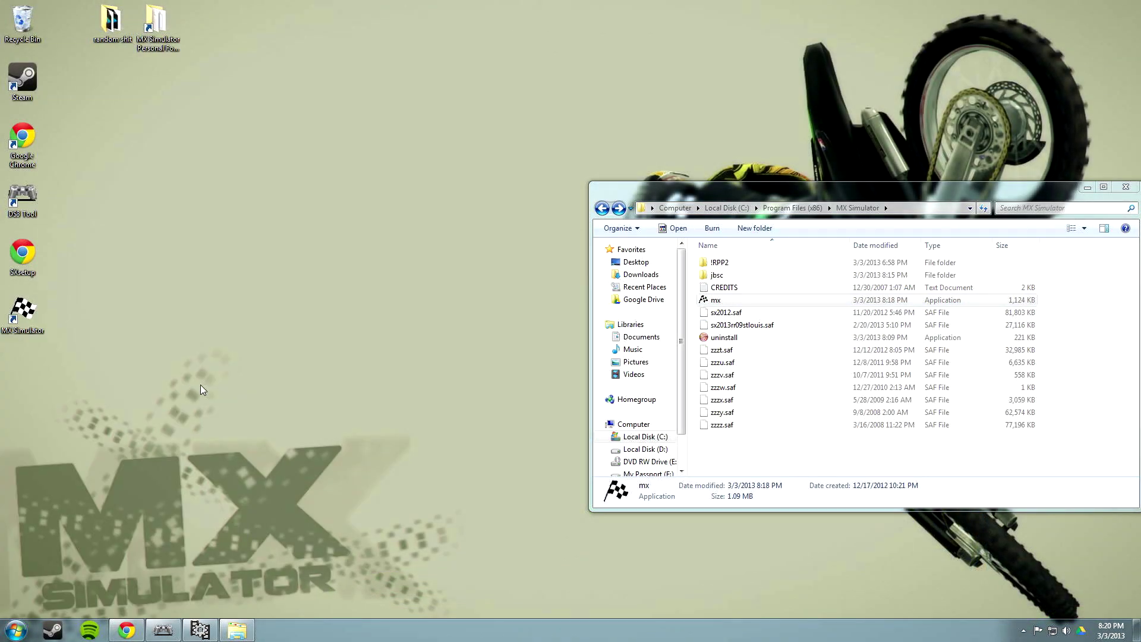
pyautogui.doubleClick(180, 302)
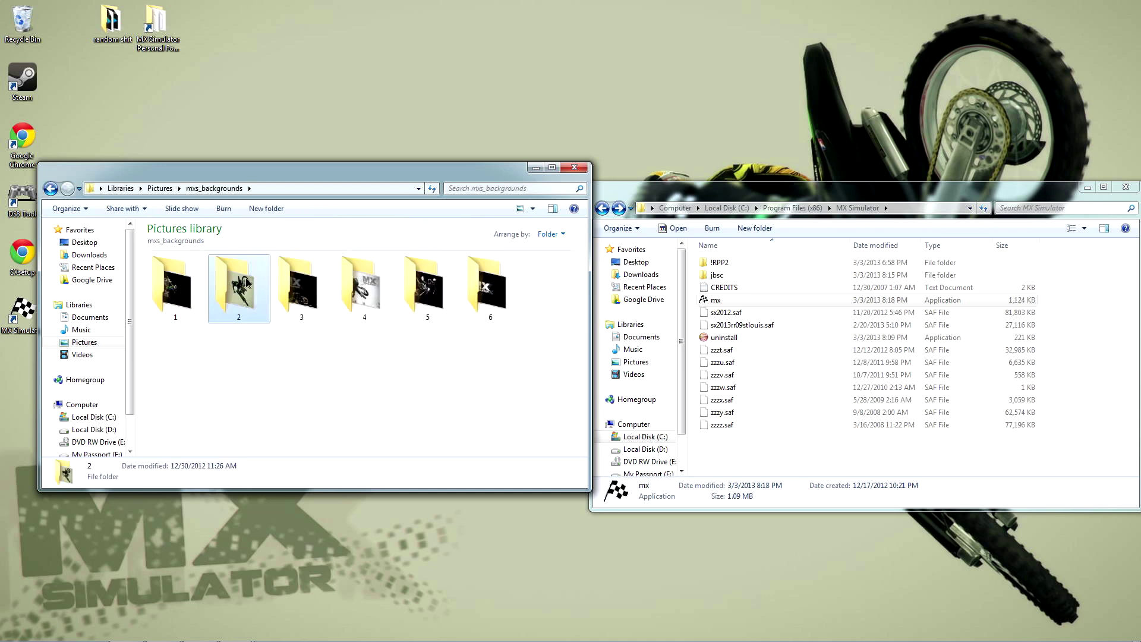
pyautogui.doubleClick(238, 313)
pyautogui.press('BackSpace')
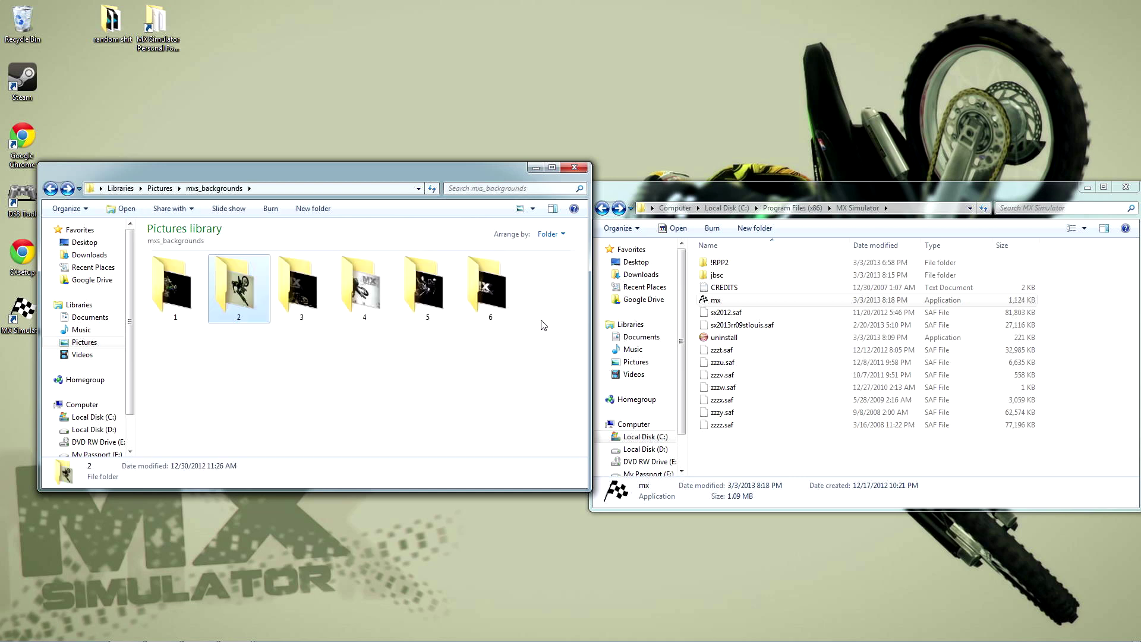
pyautogui.doubleClick(381, 303)
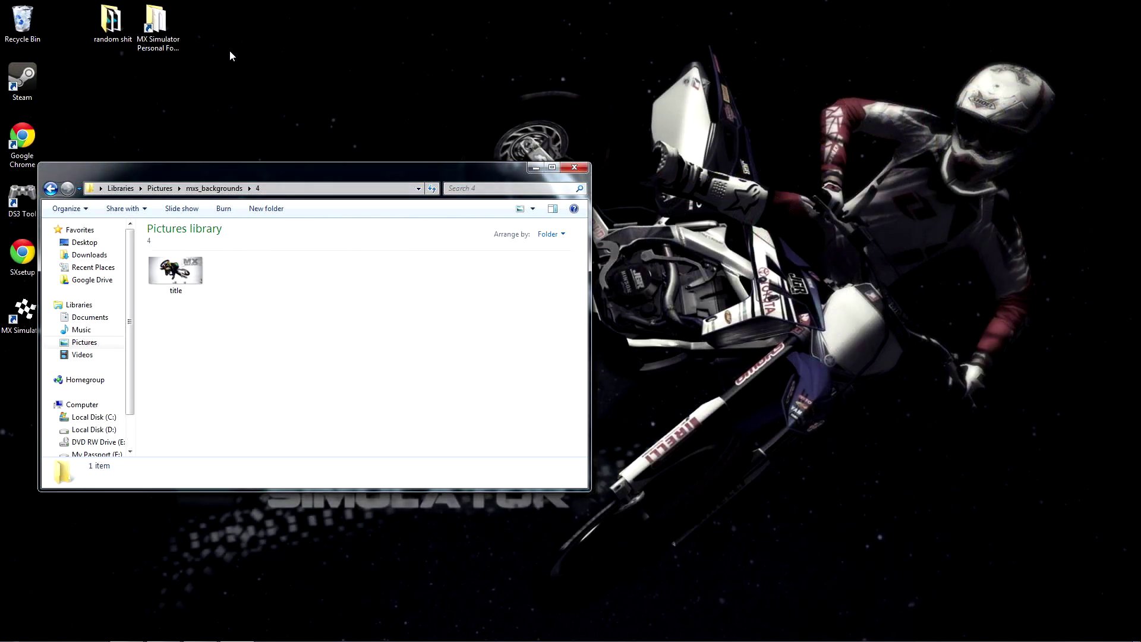
# Step: Paste title.png into the MX Simulator personal folder and close both folder windows
pyautogui.doubleClick(155, 24)
pyautogui.moveTo(335, 187); pyautogui.dragTo(724, 203)
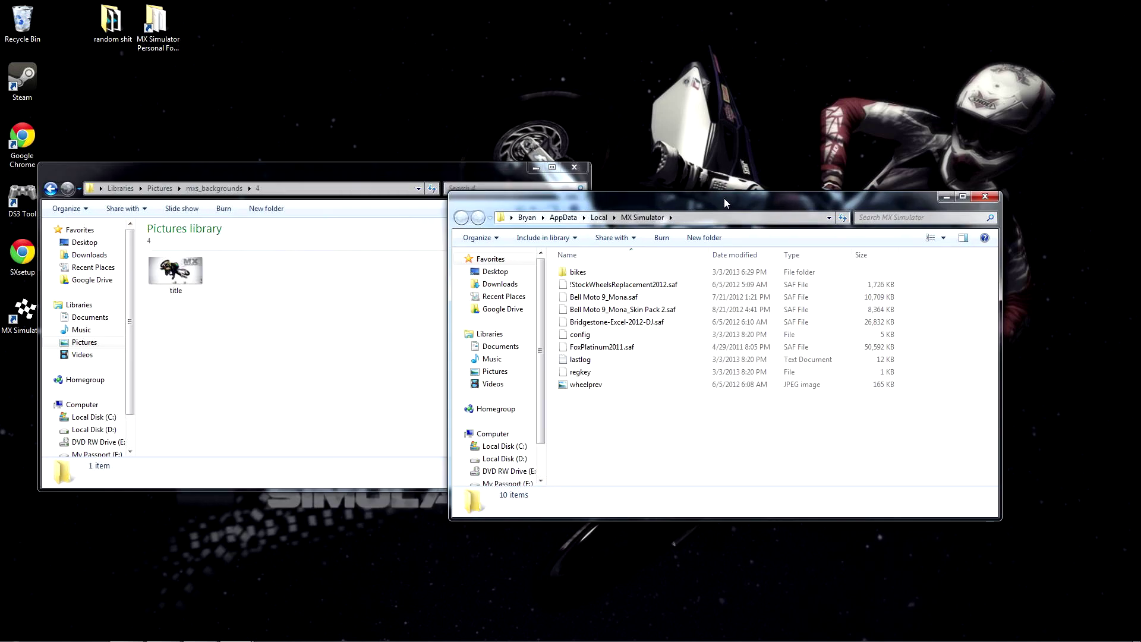
pyautogui.click(276, 174)
pyautogui.click(198, 284)
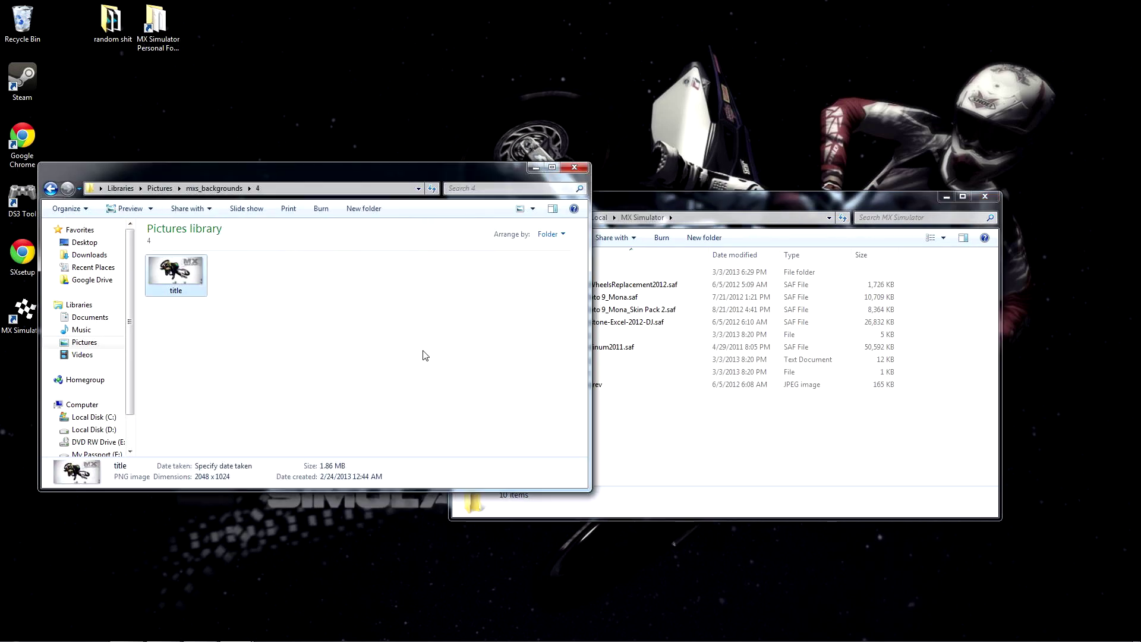
pyautogui.click(670, 448)
pyautogui.hotkey('ctrl', 'v')
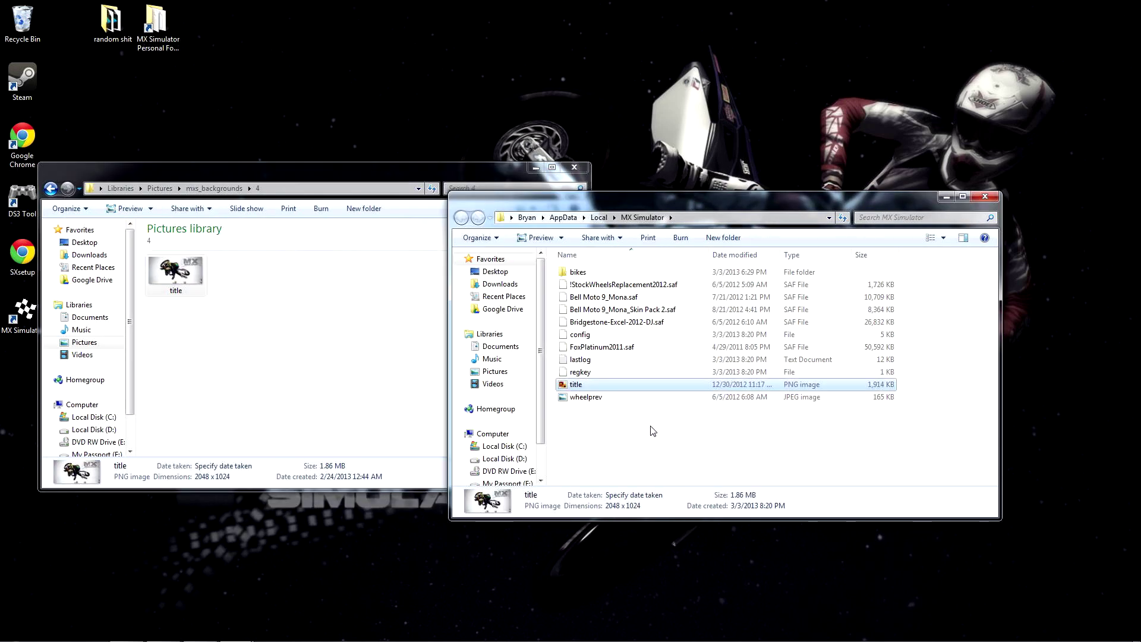
pyautogui.click(574, 167)
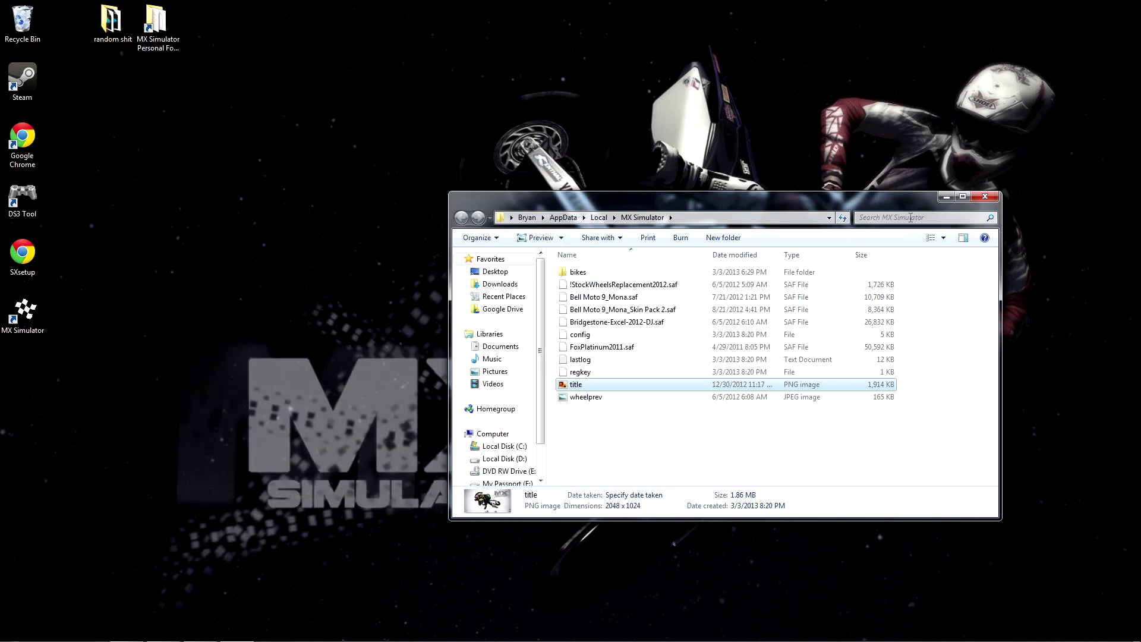
pyautogui.click(988, 199)
# Step: Launch MX Simulator past the security warning, view the title.png menu background, then quit
pyautogui.doubleClick(22, 314)
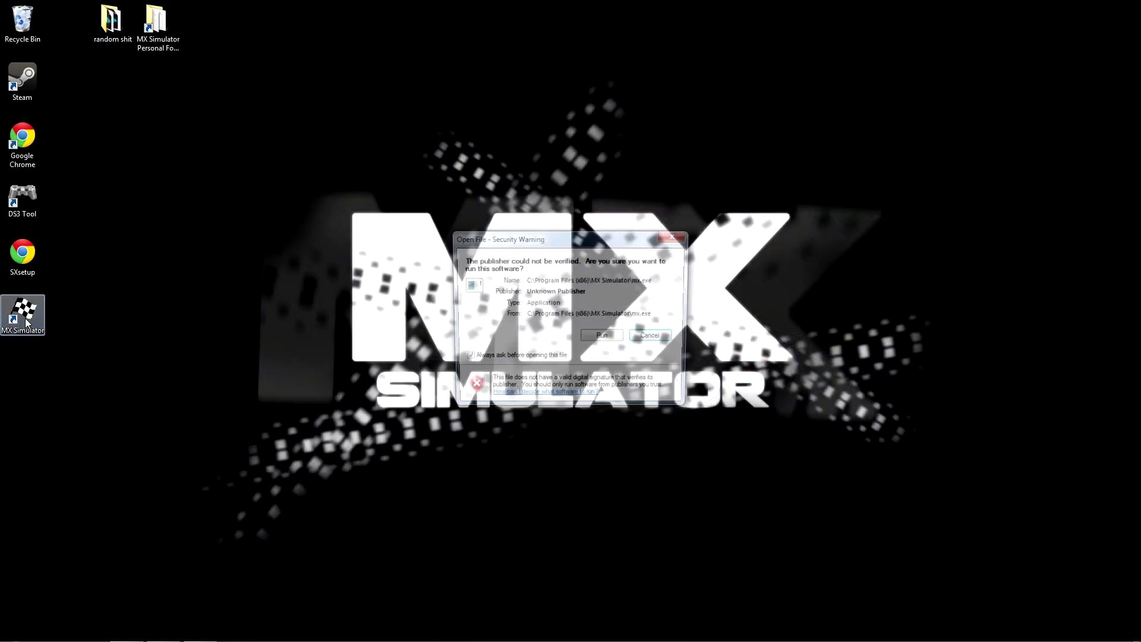
pyautogui.click(612, 340)
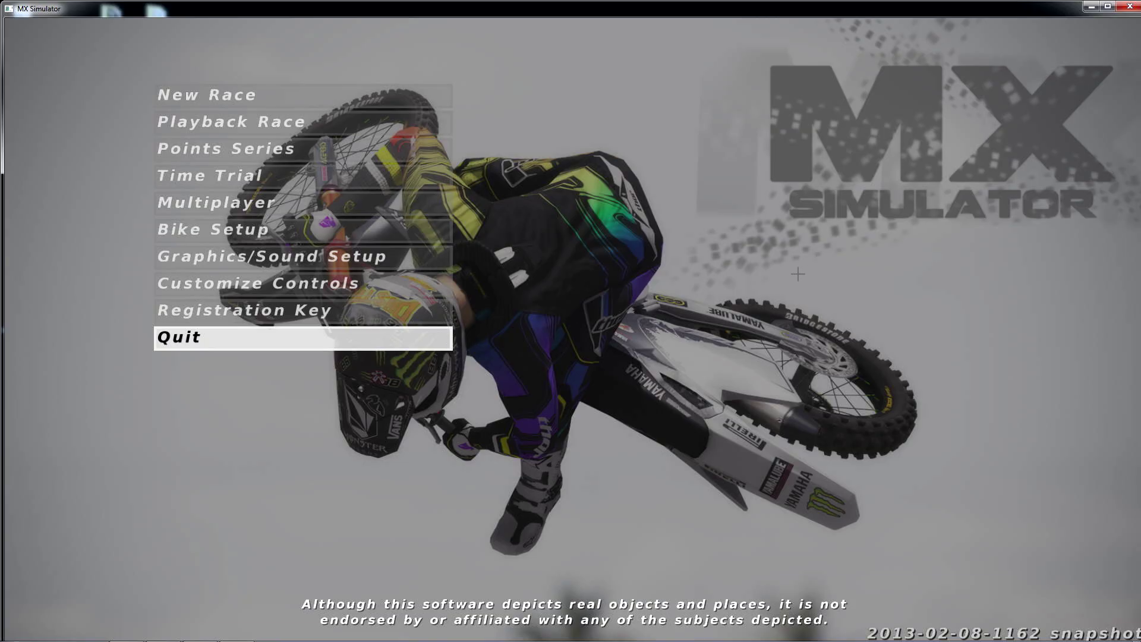
pyautogui.press('Return')
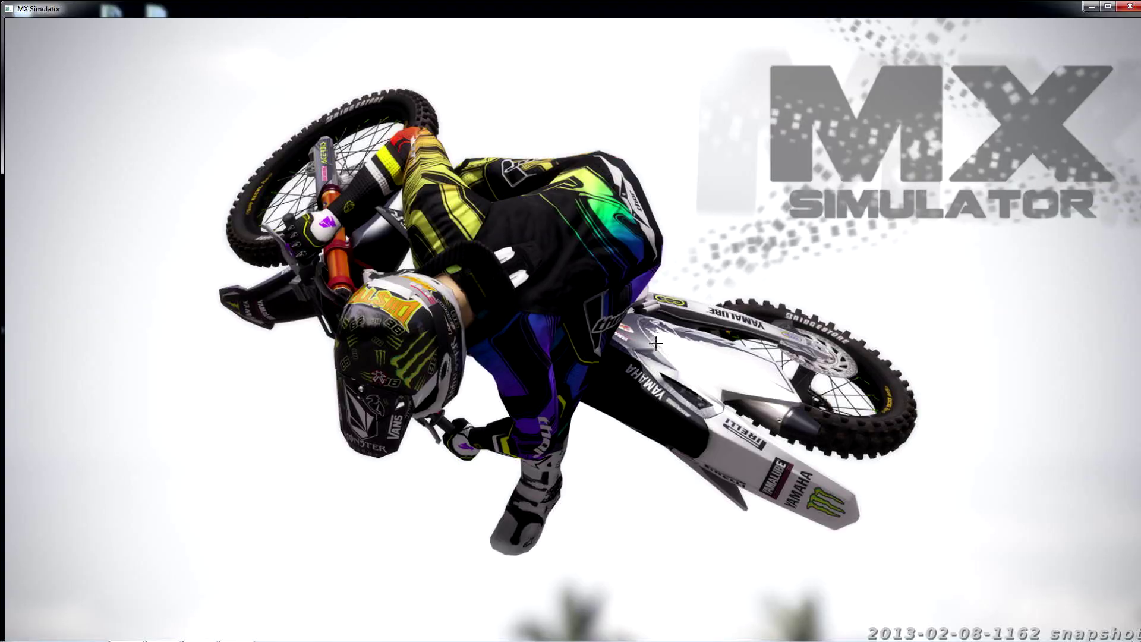
pyautogui.click(652, 345)
pyautogui.click(261, 341)
pyautogui.press('Return')
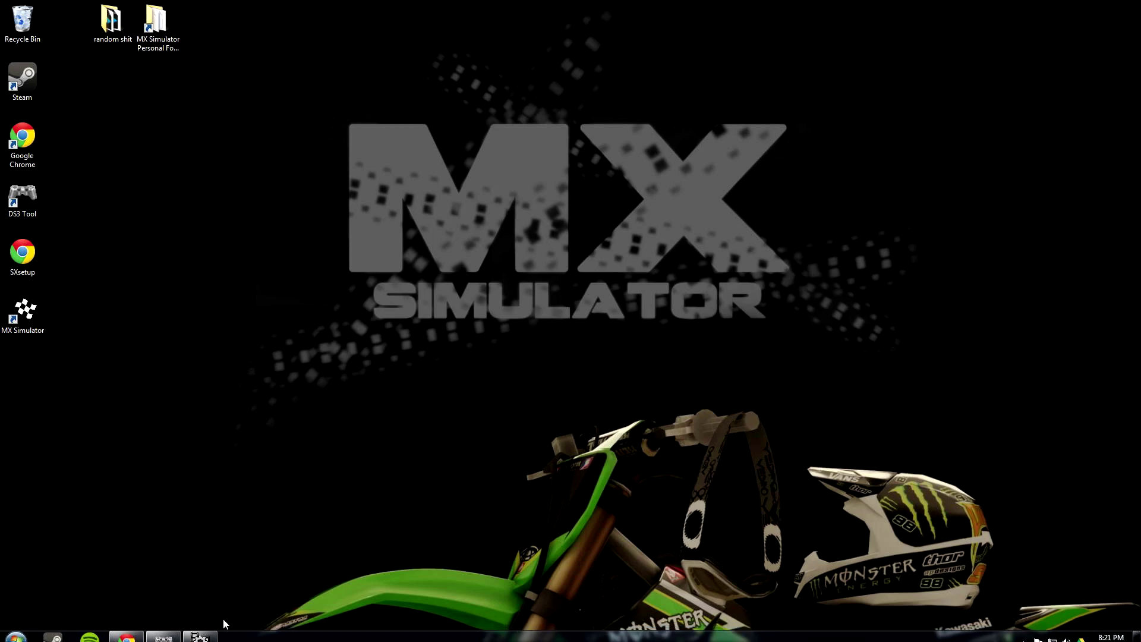
pyautogui.moveTo(221, 640)
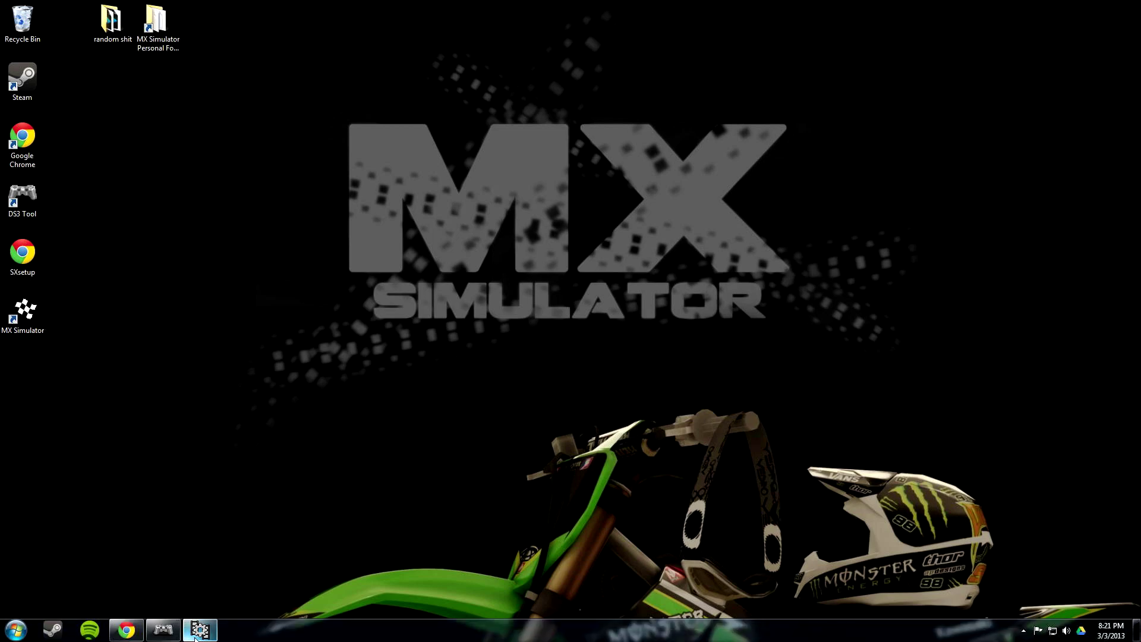